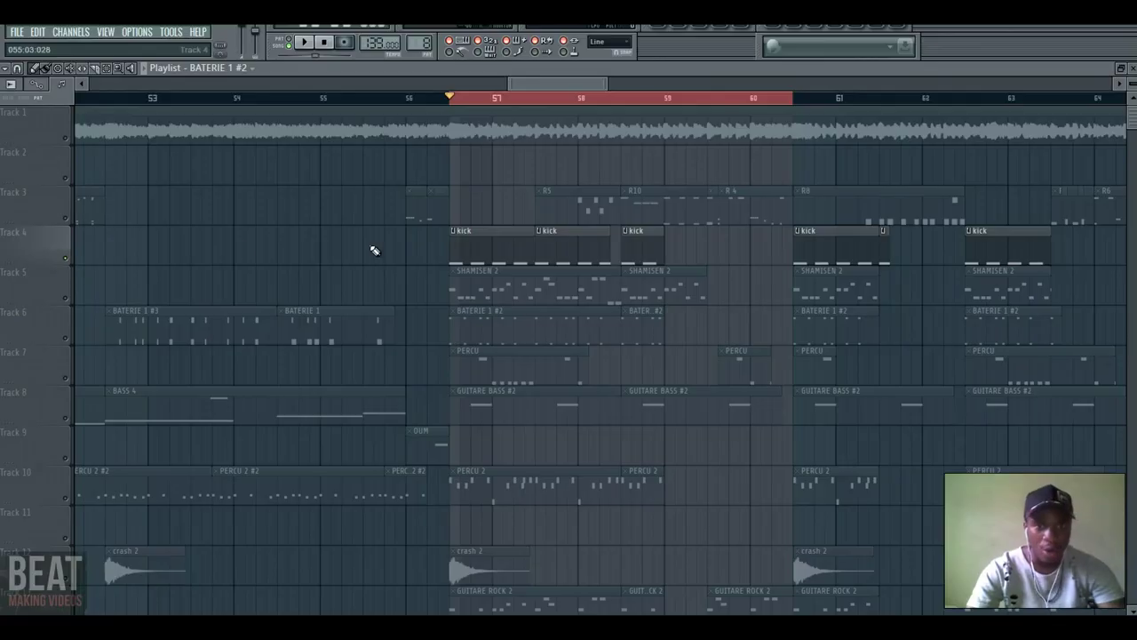
# - Select the kick pattern on Track 4, play it briefly and audition its LE KICK Bass channel in the step sequencer
pyautogui.click(473, 228)
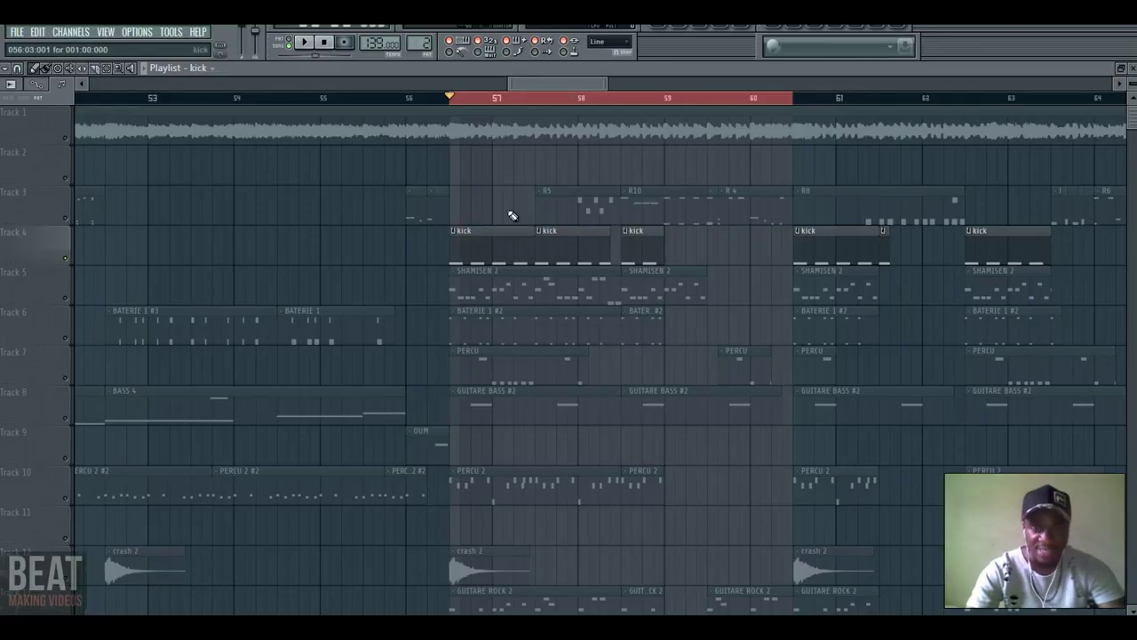
pyautogui.press('space')
pyautogui.press('space')
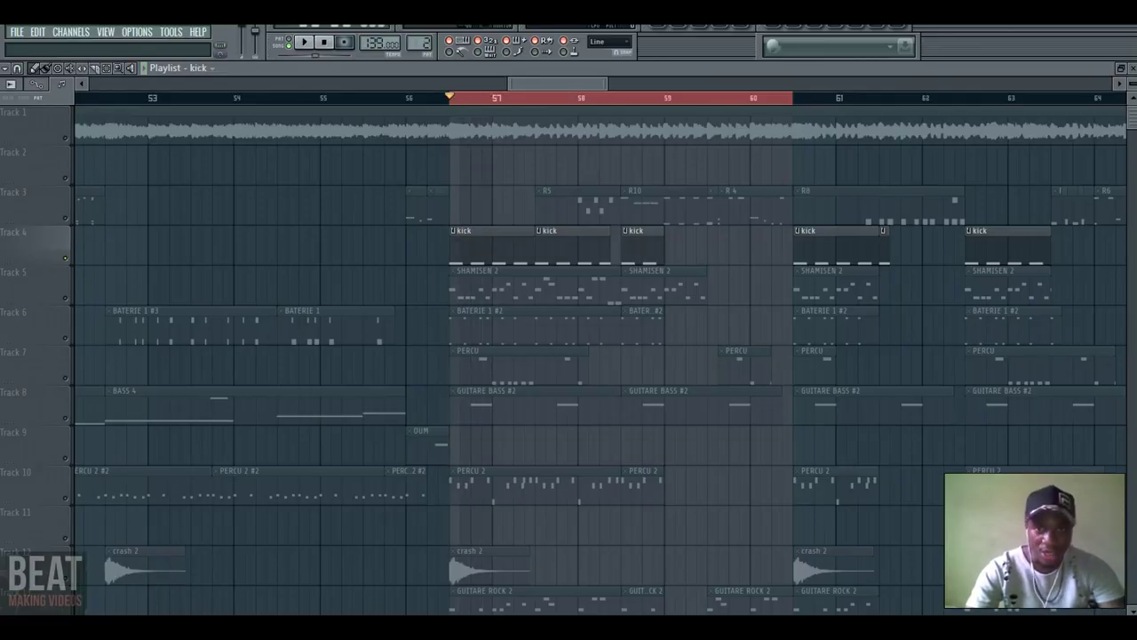
pyautogui.click(687, 25)
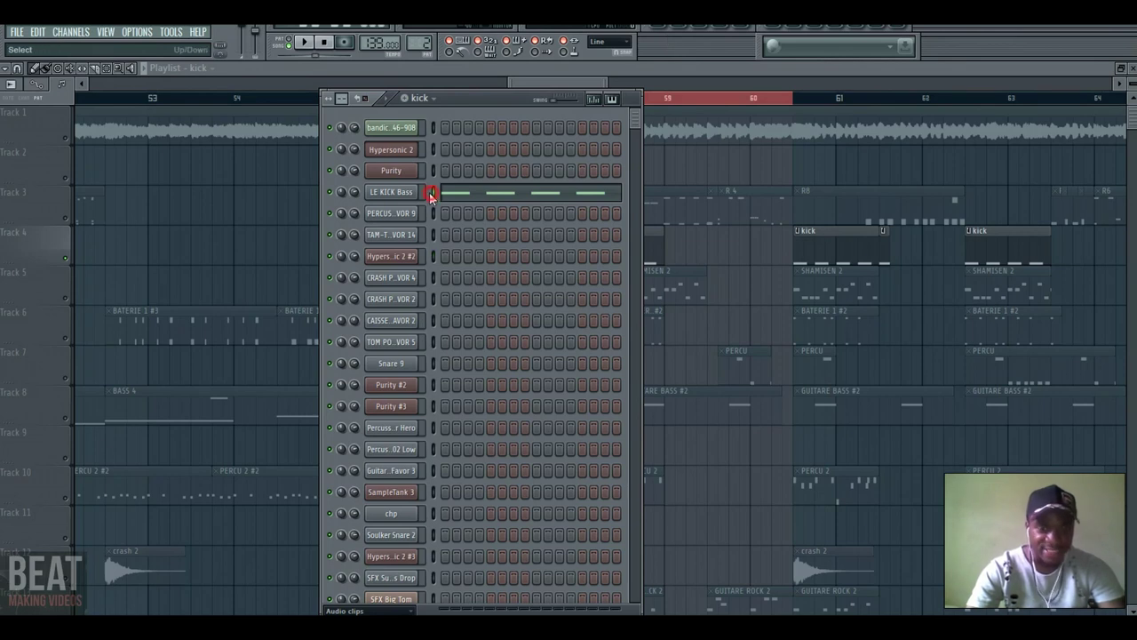
pyautogui.press('q')
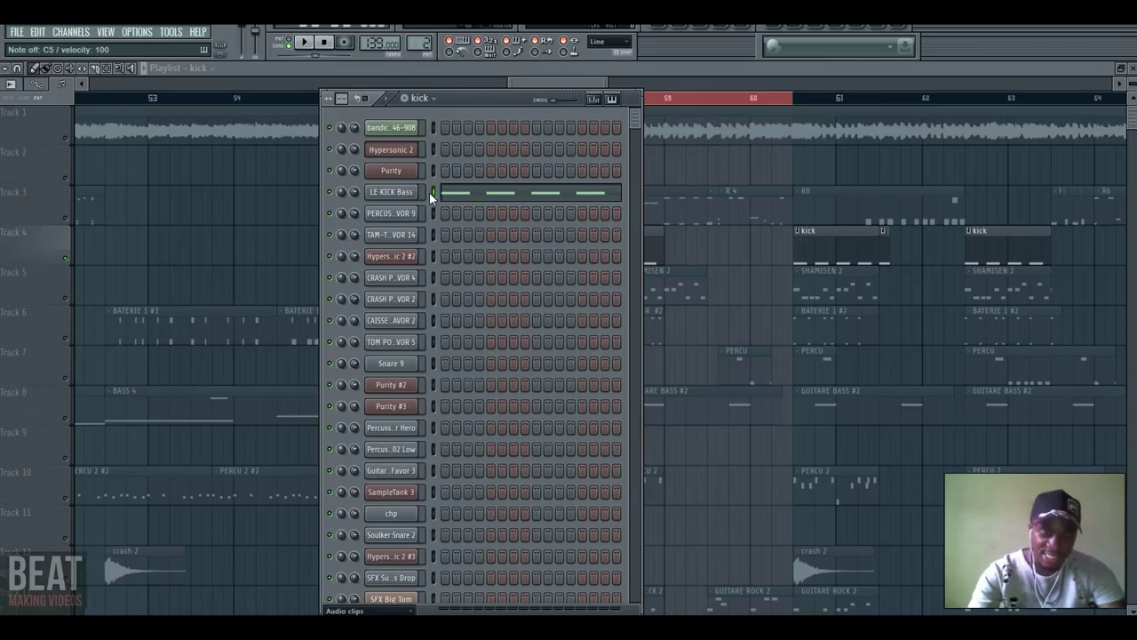
pyautogui.click(651, 67)
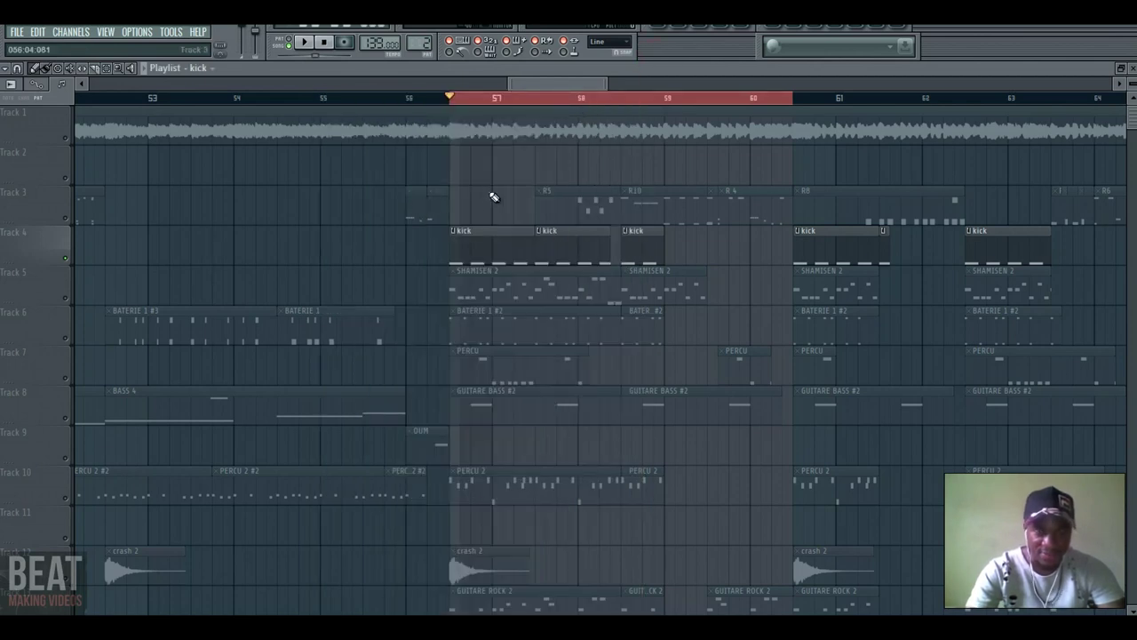
# - Play the PERCU pattern on Track 7 and move its step sequencer clear of the first PERCU clip
pyautogui.scroll(-2, 495, 213)
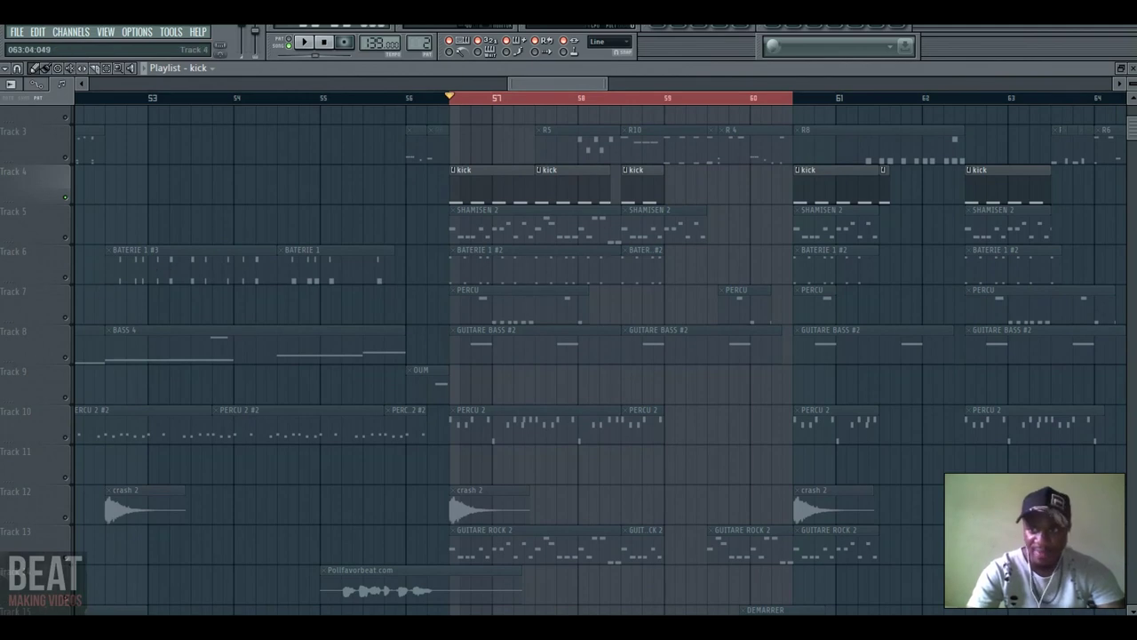
pyautogui.scroll(-5, 483, 127)
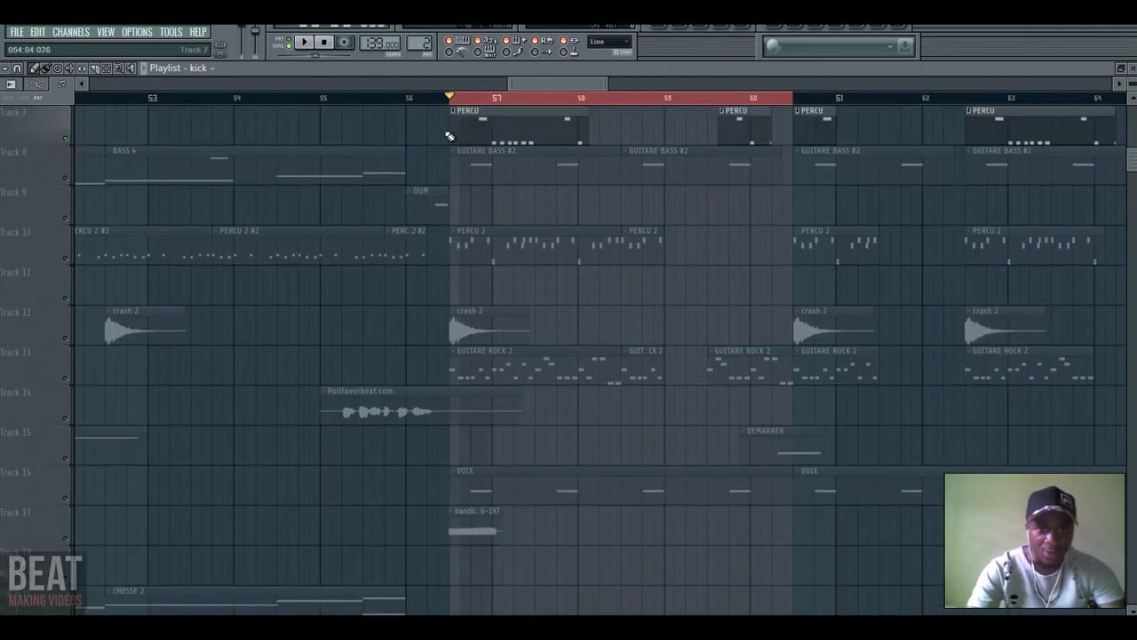
pyautogui.click(483, 127)
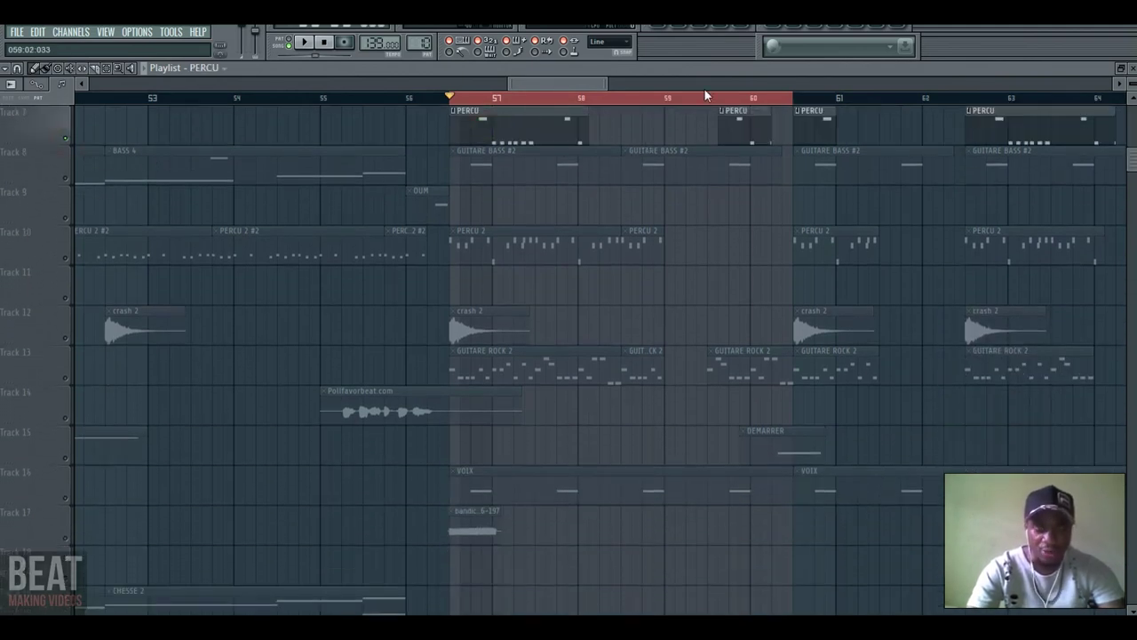
pyautogui.press('space')
pyautogui.press('F6')
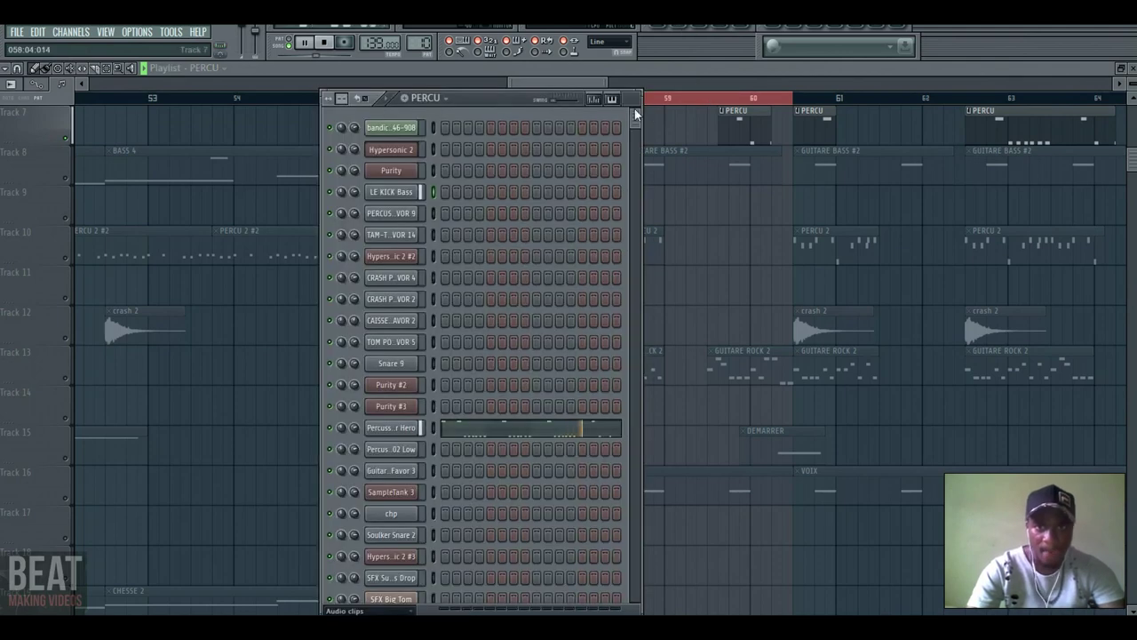
pyautogui.moveTo(498, 103); pyautogui.dragTo(779, 106)
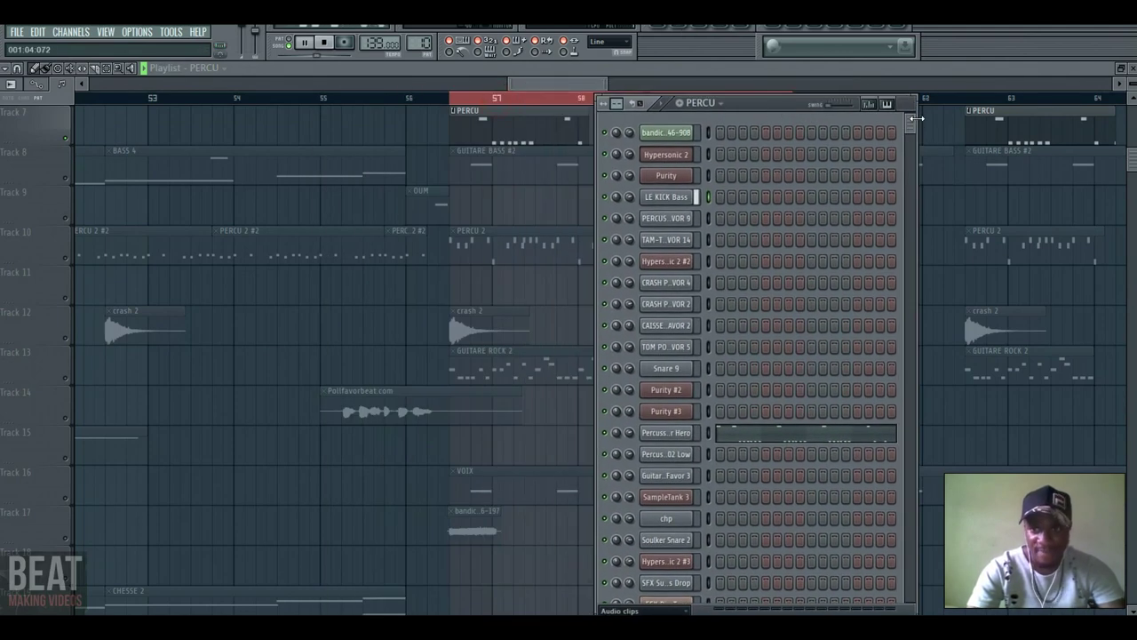
pyautogui.scroll(-2, 829, 420)
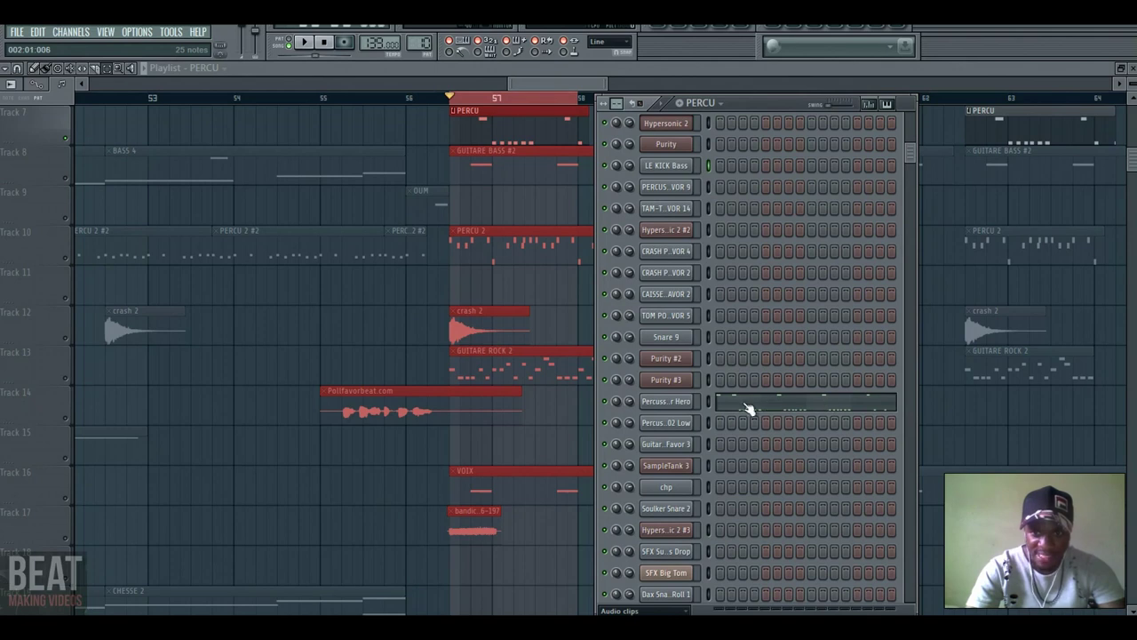
# - Inspect the channel settings of the Percussion Bongo 002 Super Hero sample in the PERCU pattern, then close them
pyautogui.click(709, 403)
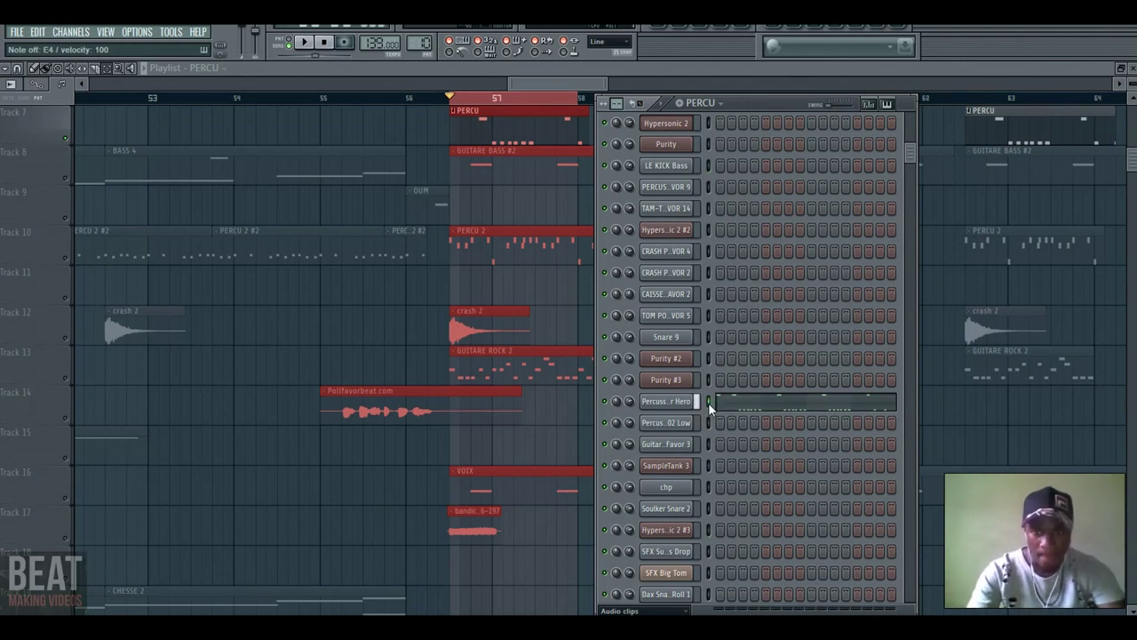
pyautogui.click(684, 400)
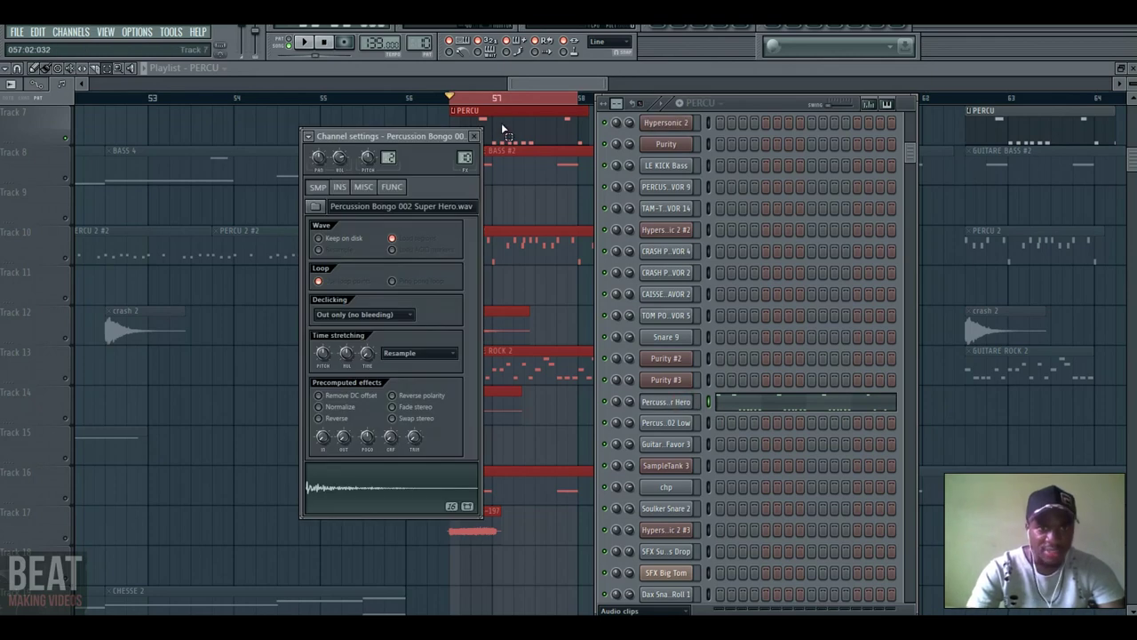
pyautogui.click(476, 137)
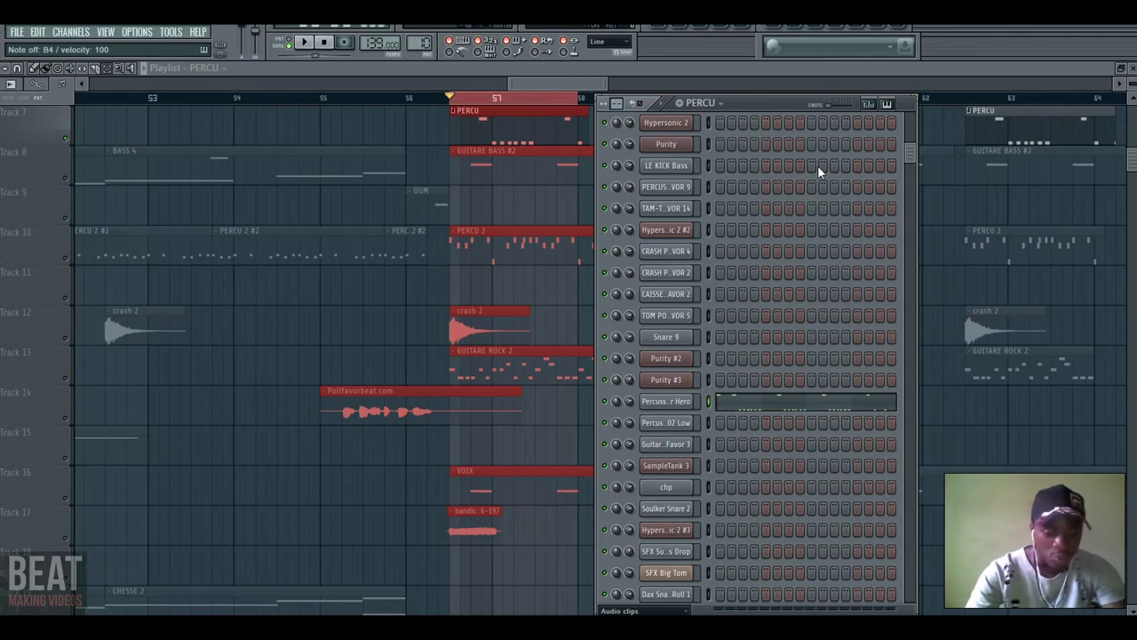
# - Play back and examine the Percussion Bongo 002 Super Hero notes across all bars in the piano roll, then return to the playlist
pyautogui.click(747, 403)
pyautogui.press('space')
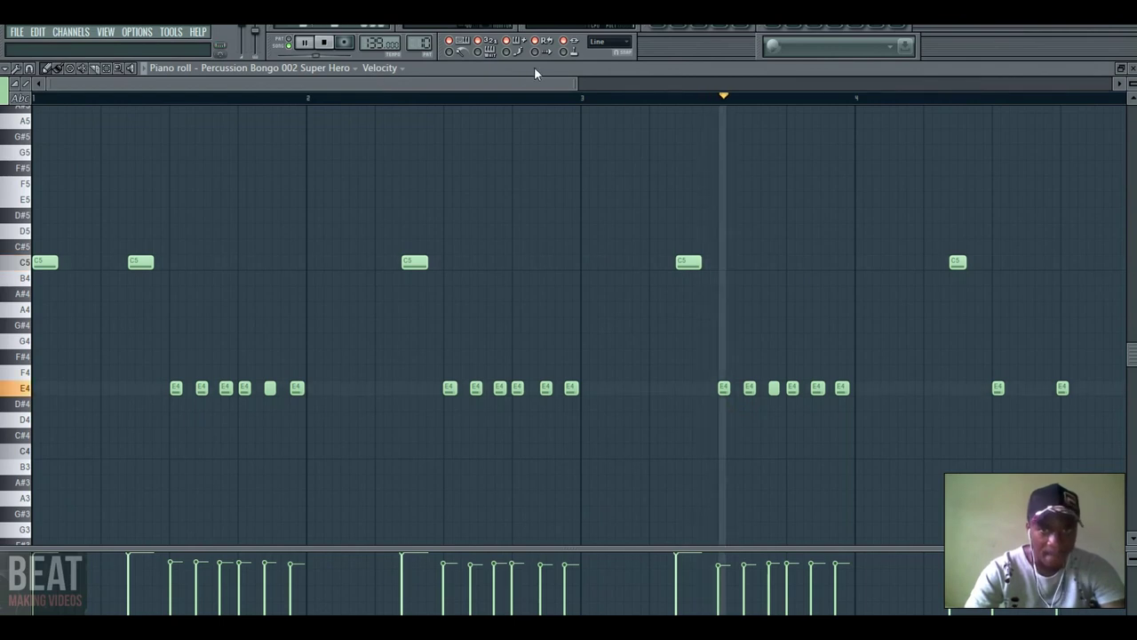
pyautogui.click(568, 82)
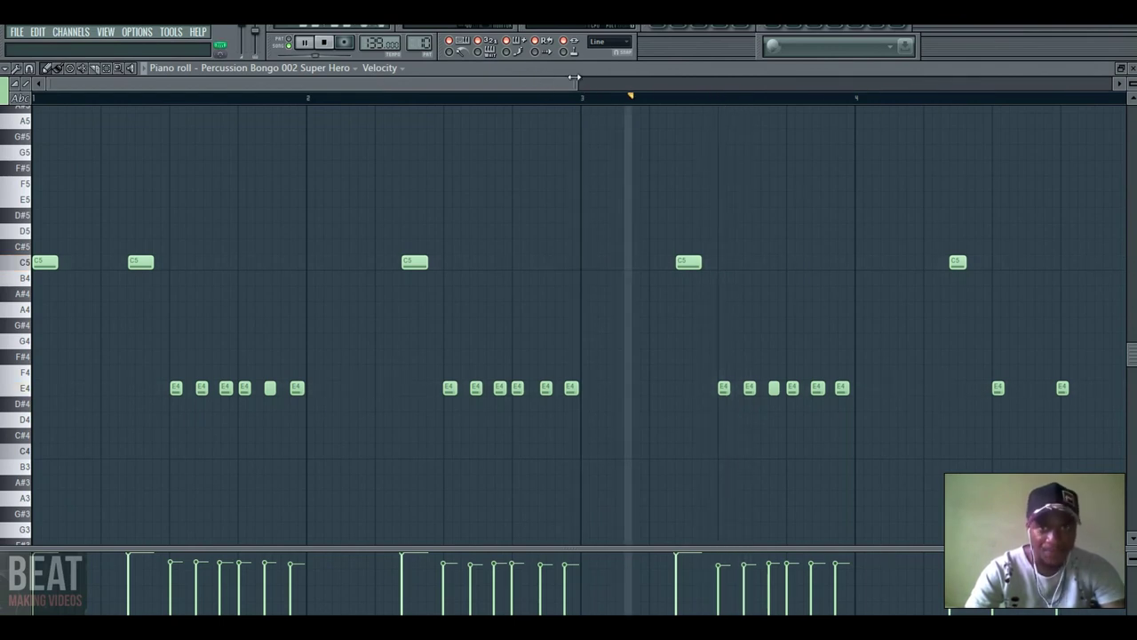
pyautogui.moveTo(551, 85); pyautogui.dragTo(637, 87)
pyautogui.press('space')
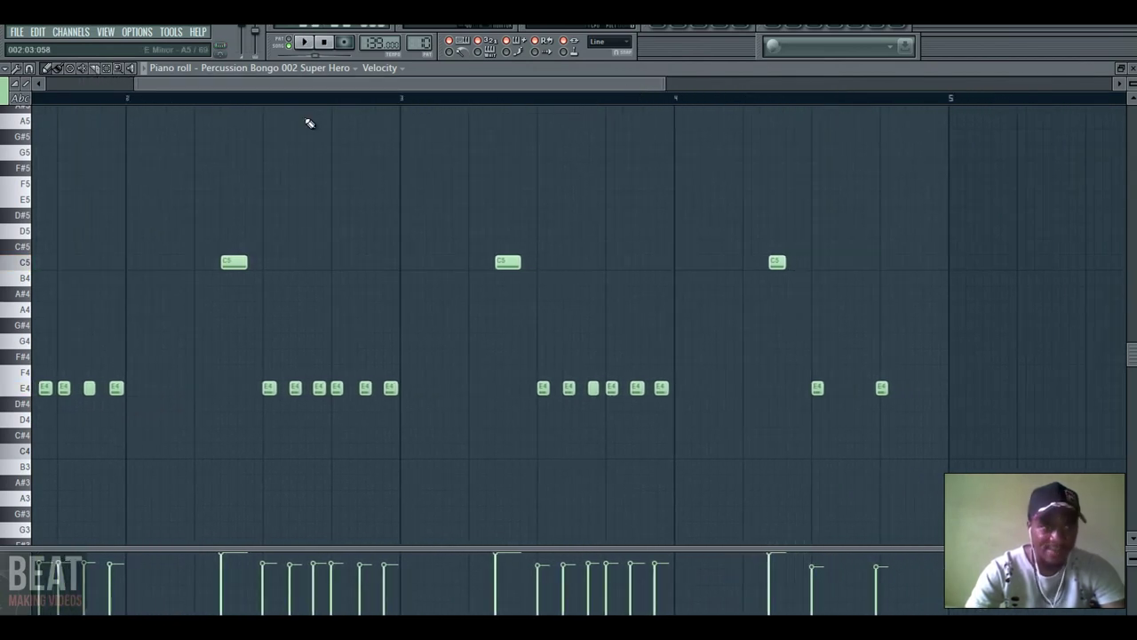
pyautogui.moveTo(137, 86); pyautogui.dragTo(209, 83)
pyautogui.press('space')
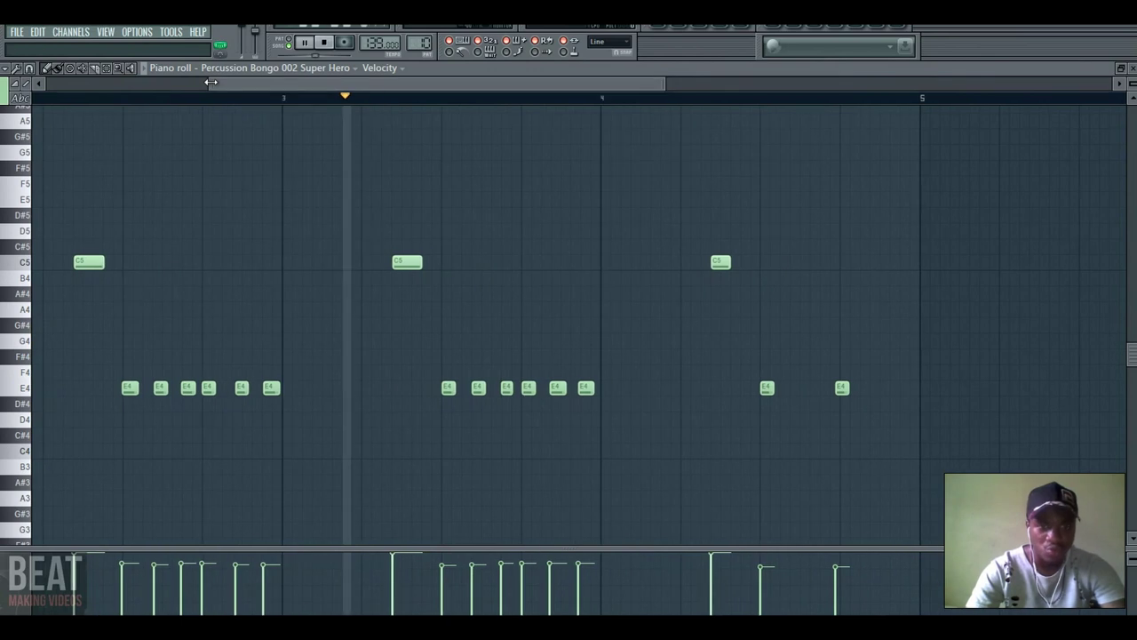
pyautogui.moveTo(490, 89); pyautogui.dragTo(512, 88)
pyautogui.press('space')
pyautogui.click(641, 32)
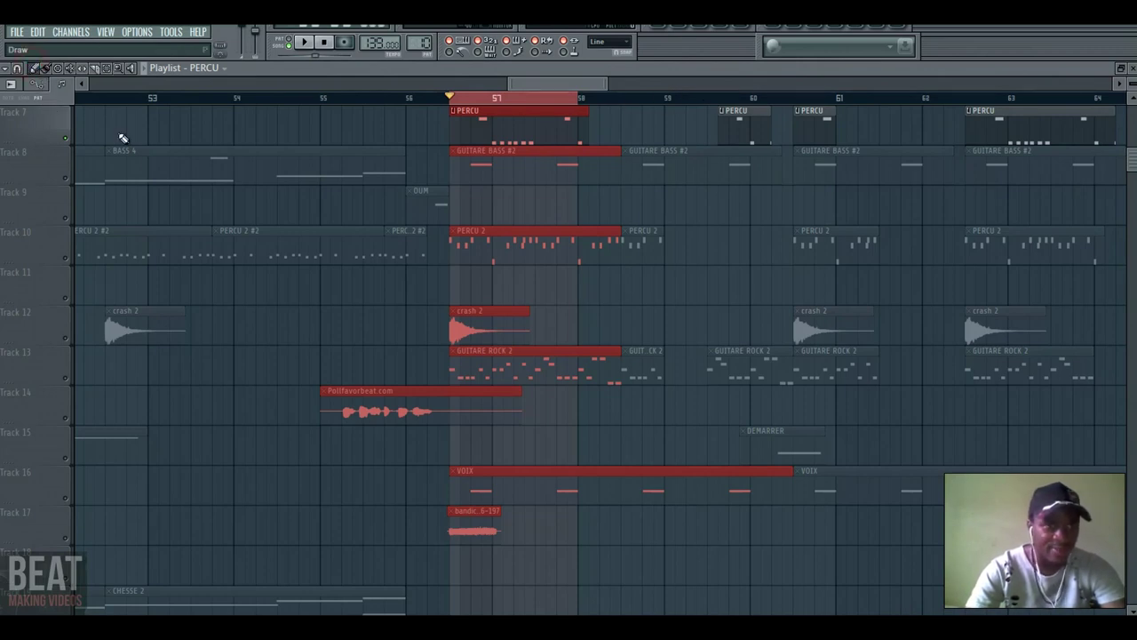
# - Clear the playlist selection and play the PERCU 2 pattern from Track 10 with its step sequencer shown
pyautogui.click(161, 201)
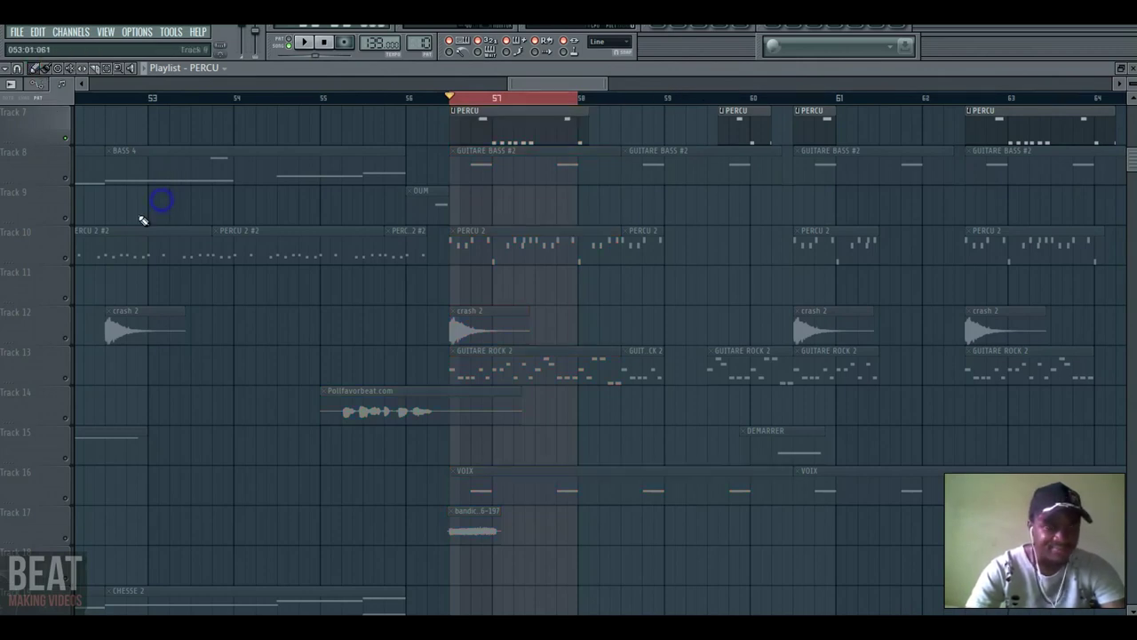
pyautogui.click(471, 255)
pyautogui.click(687, 30)
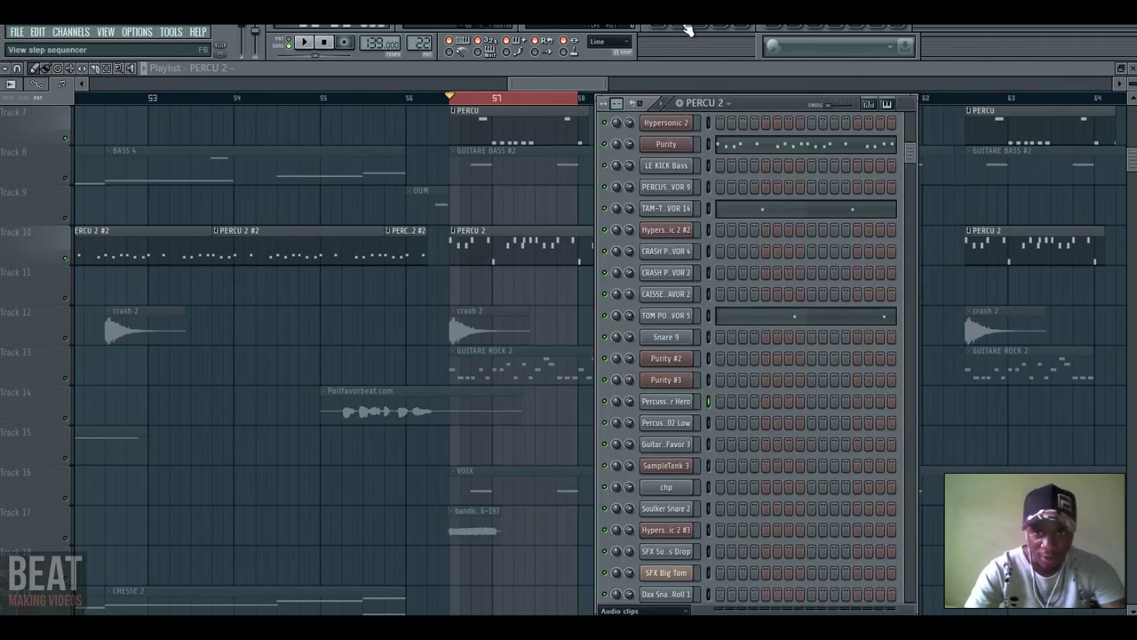
pyautogui.press('space')
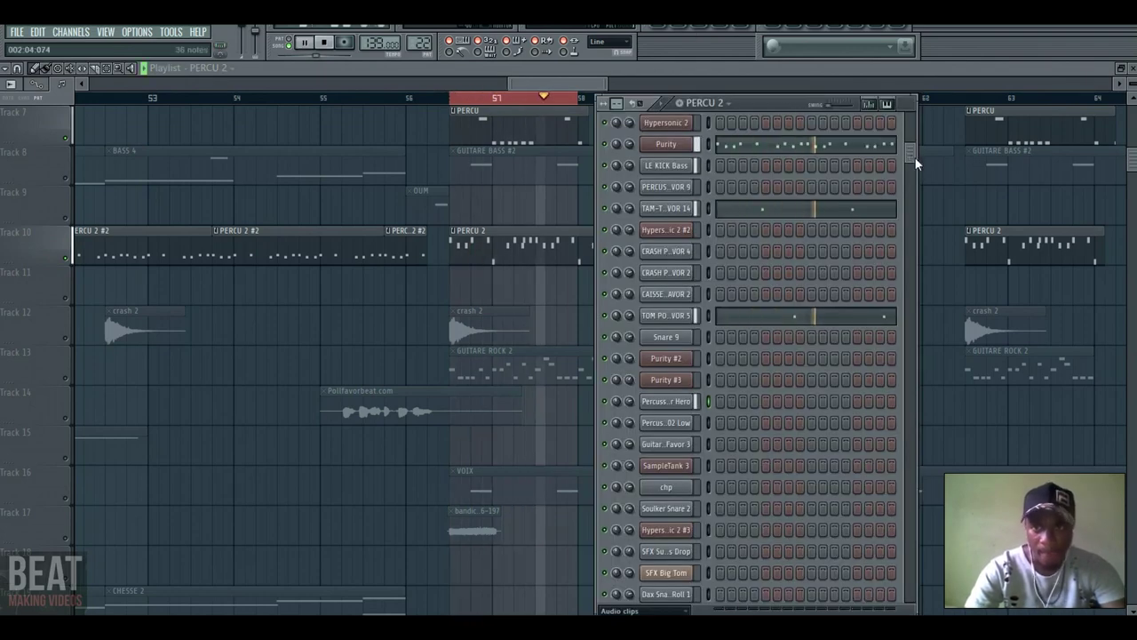
pyautogui.moveTo(909, 155); pyautogui.dragTo(907, 142)
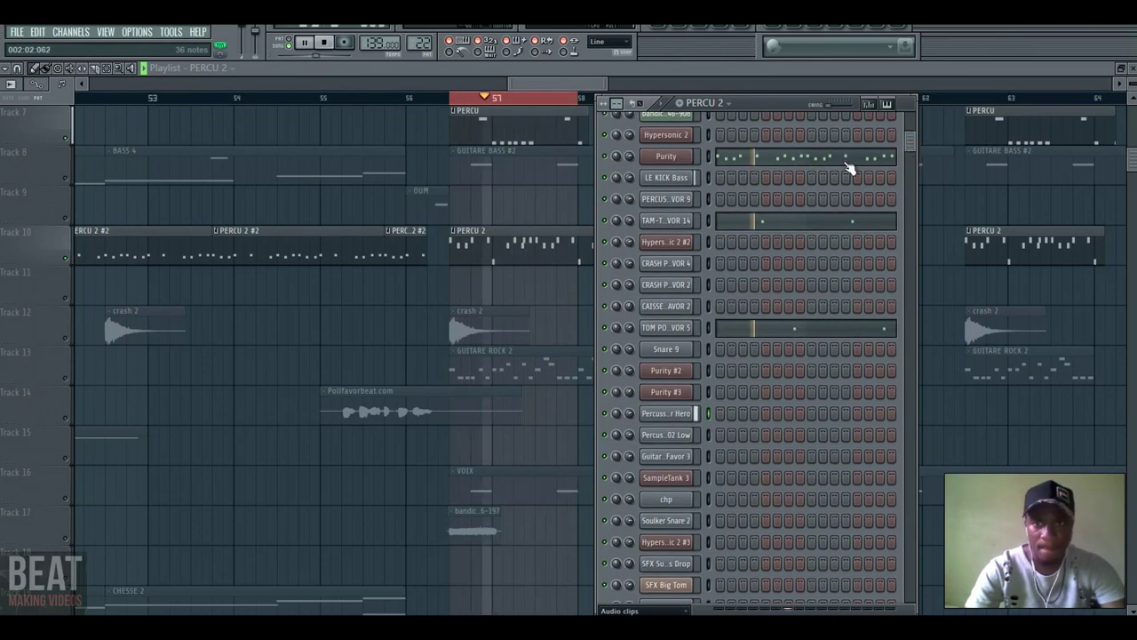
# - Extend the playlist's looped time selection to the end of the first PERCU 2 clip and listen to it with the pattern's channels shown
pyautogui.click(106, 68)
pyautogui.moveTo(472, 94); pyautogui.dragTo(619, 96)
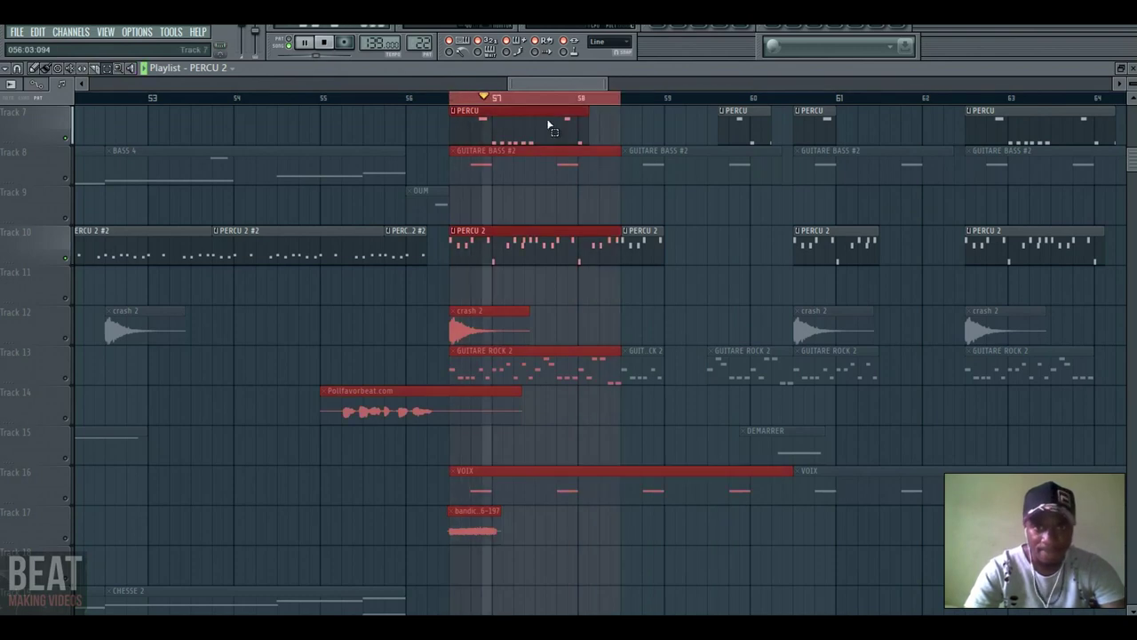
pyautogui.click(714, 27)
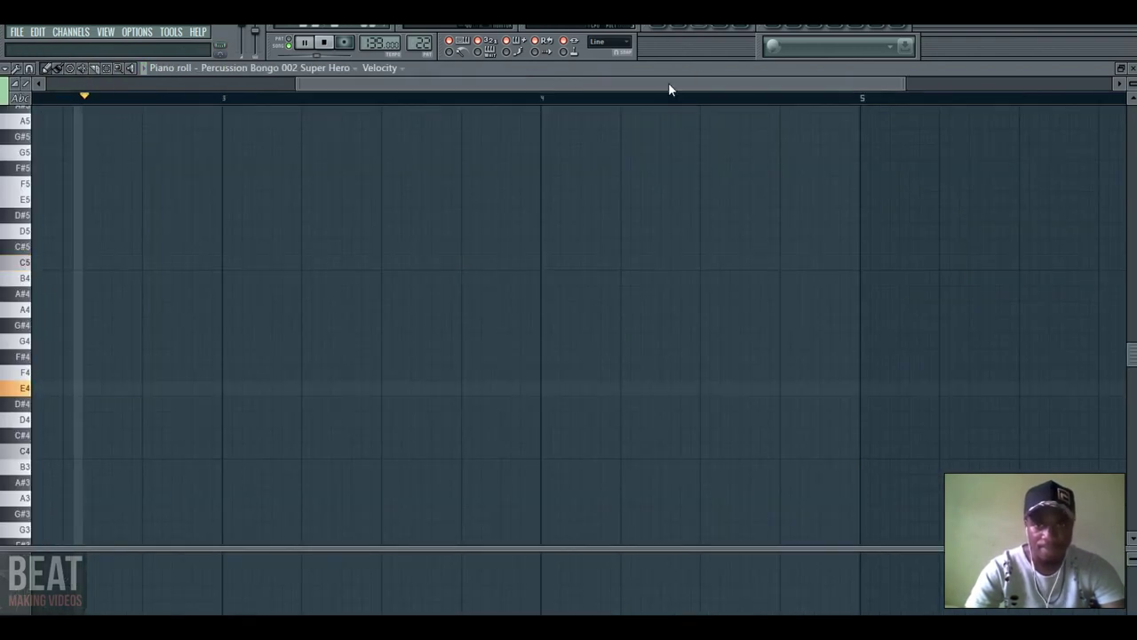
pyautogui.click(688, 26)
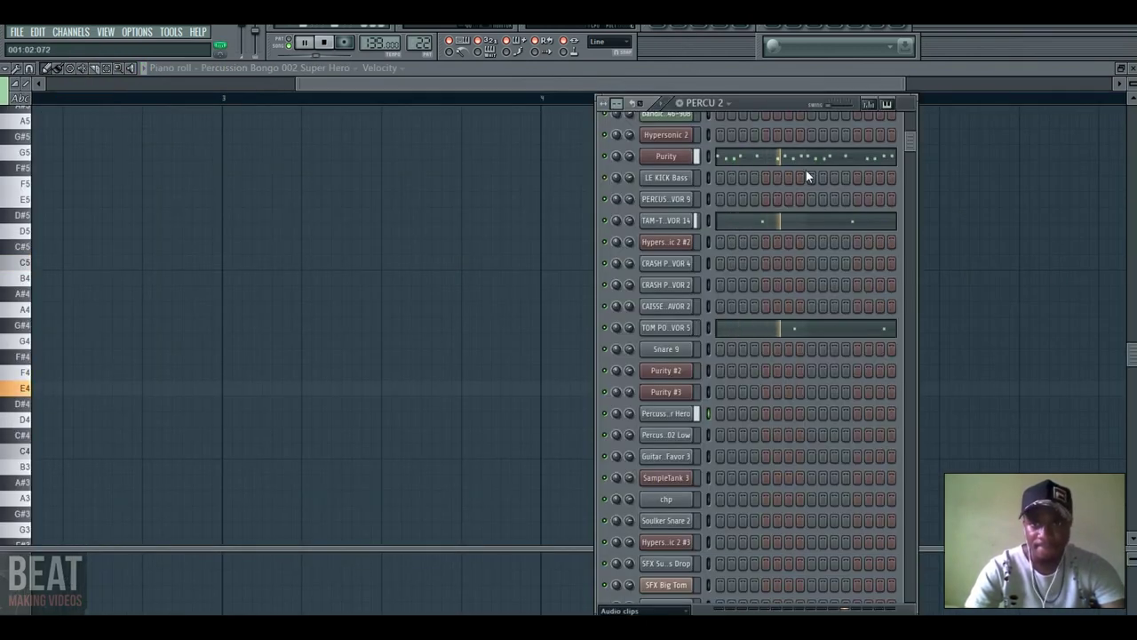
pyautogui.scroll(1, 906, 130)
pyautogui.scroll(-1, 904, 128)
pyautogui.press('space')
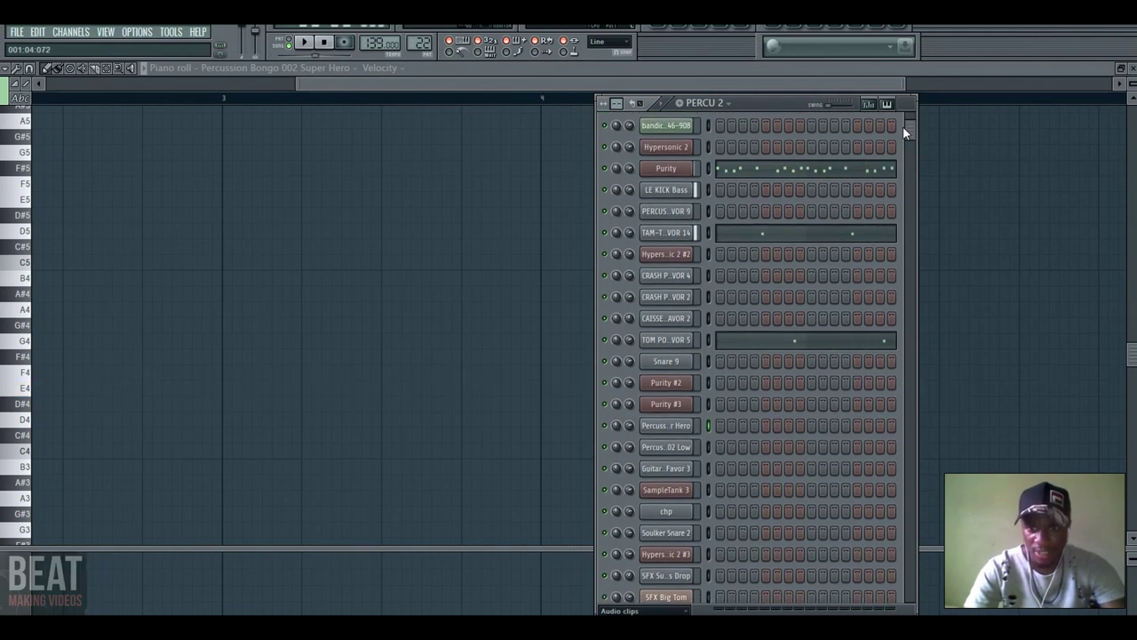
# - View the Tommy & Jina drum preset in the Purity channel's plugin window, then close the plugin
pyautogui.click(687, 176)
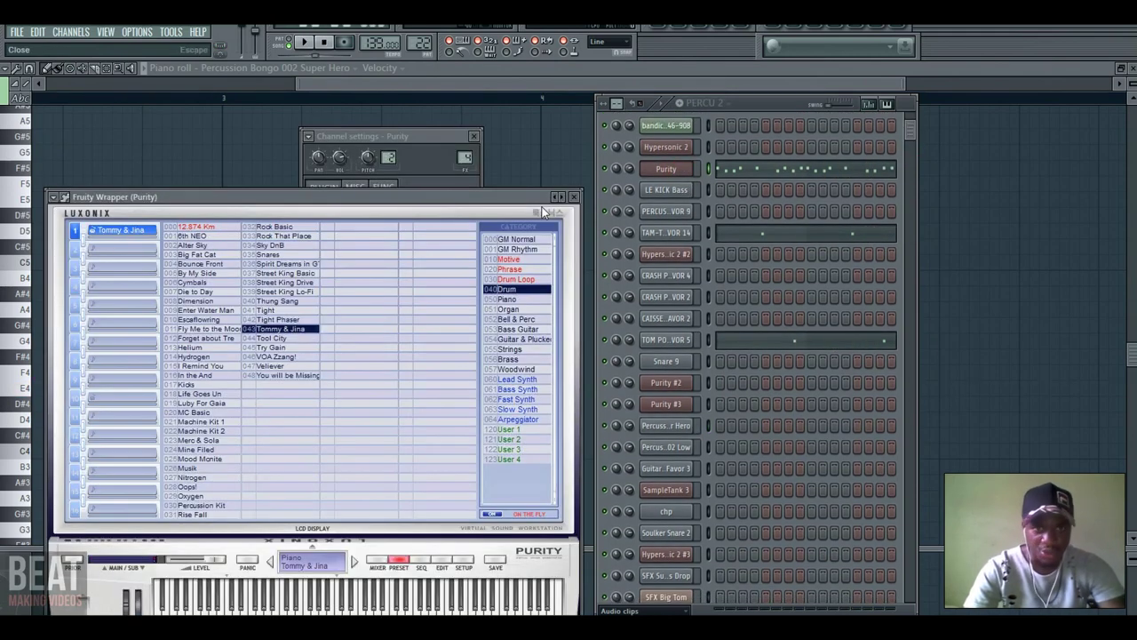
pyautogui.moveTo(518, 200); pyautogui.dragTo(718, 130)
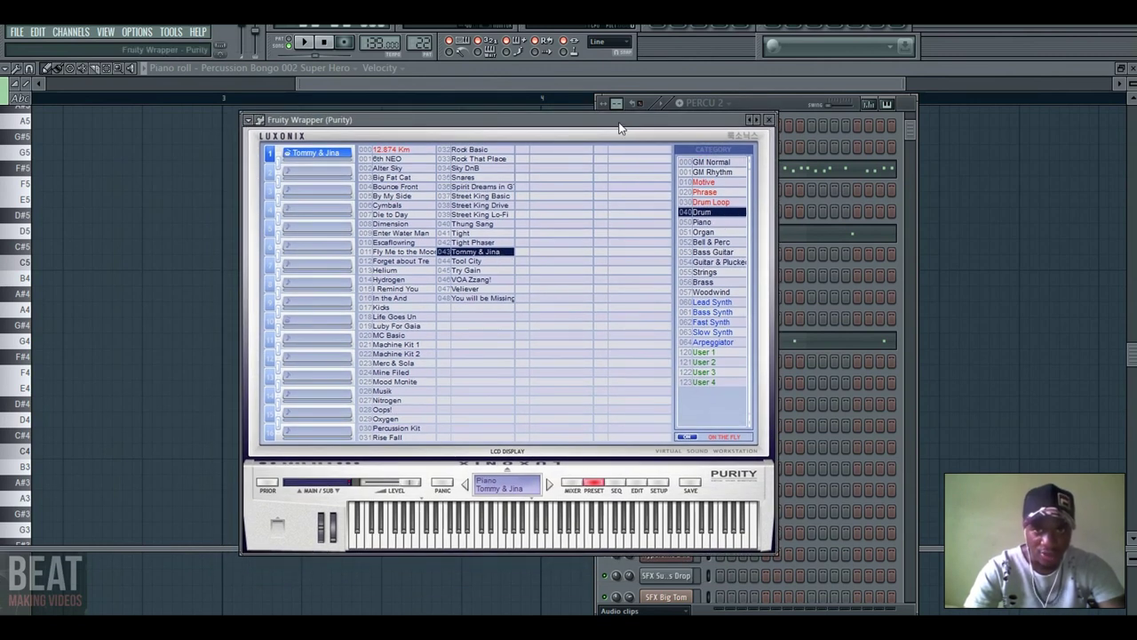
pyautogui.moveTo(620, 128); pyautogui.dragTo(640, 112)
pyautogui.click(769, 119)
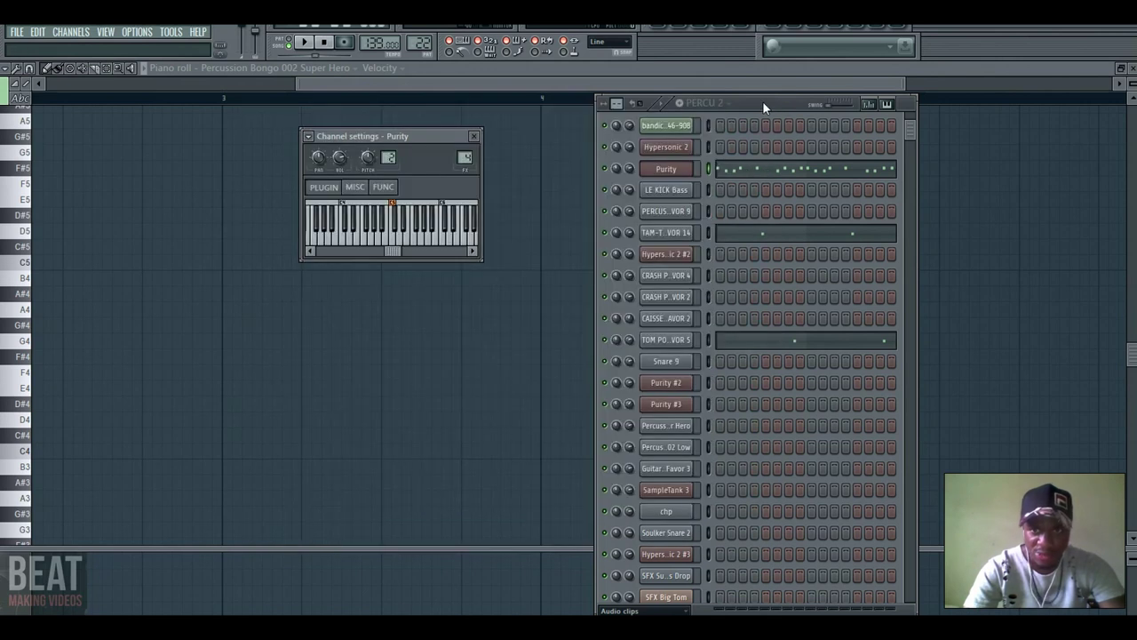
# - Examine the Purity notes of PERCU 2 from the first bar in the piano roll, audition E5 and play the pattern
pyautogui.click(751, 172)
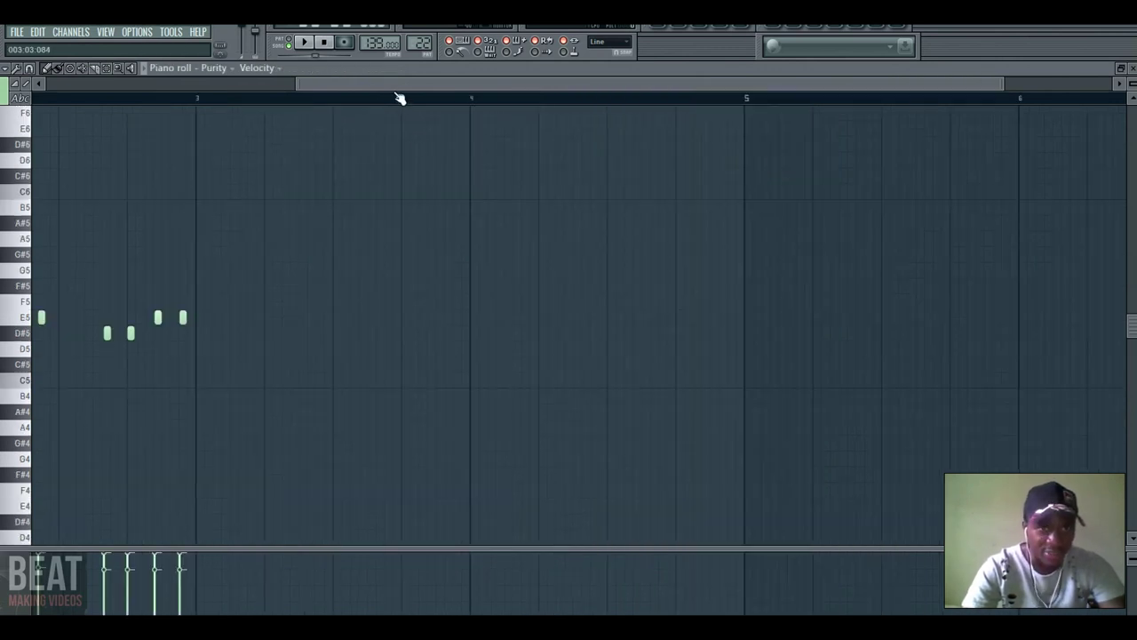
pyautogui.moveTo(397, 87); pyautogui.dragTo(156, 104)
pyautogui.click(646, 24)
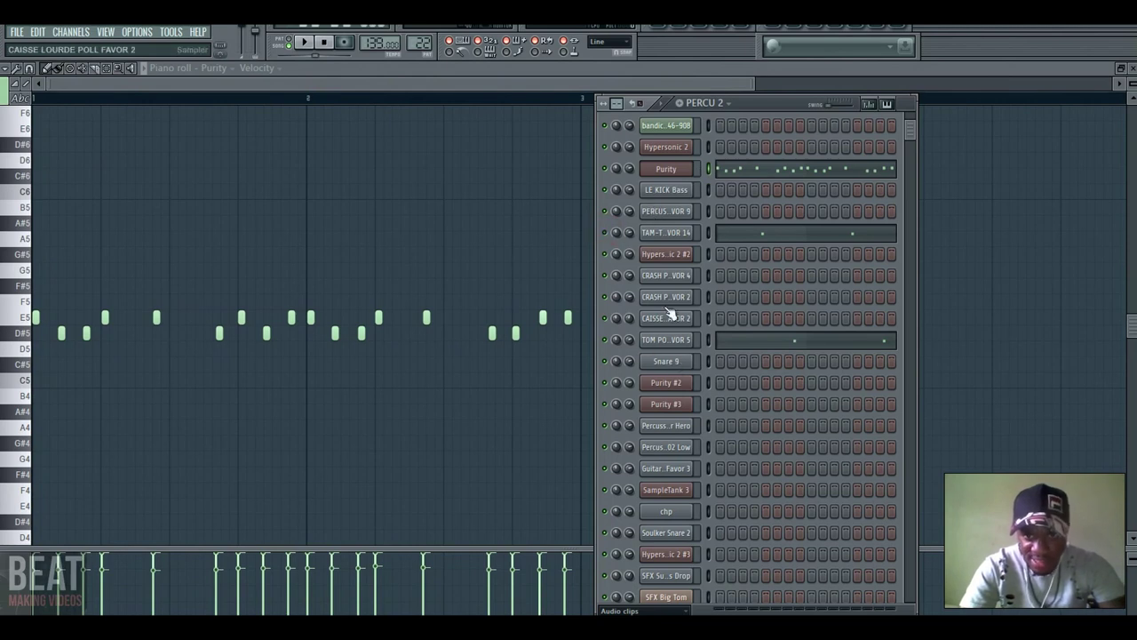
pyautogui.moveTo(777, 107); pyautogui.dragTo(812, 100)
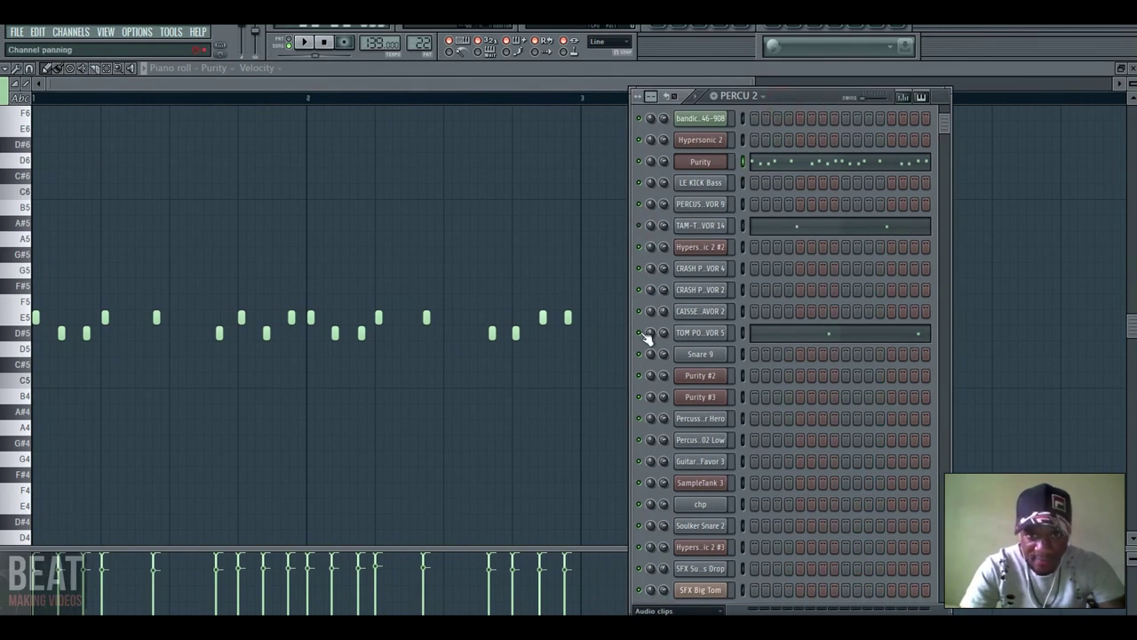
pyautogui.click(25, 325)
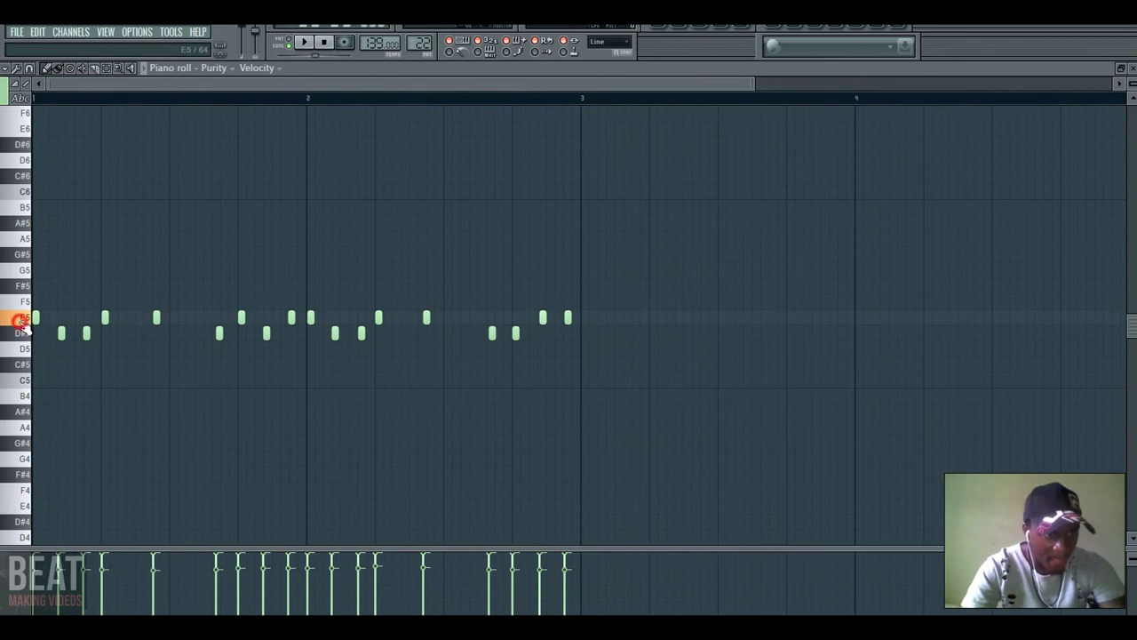
pyautogui.press('space')
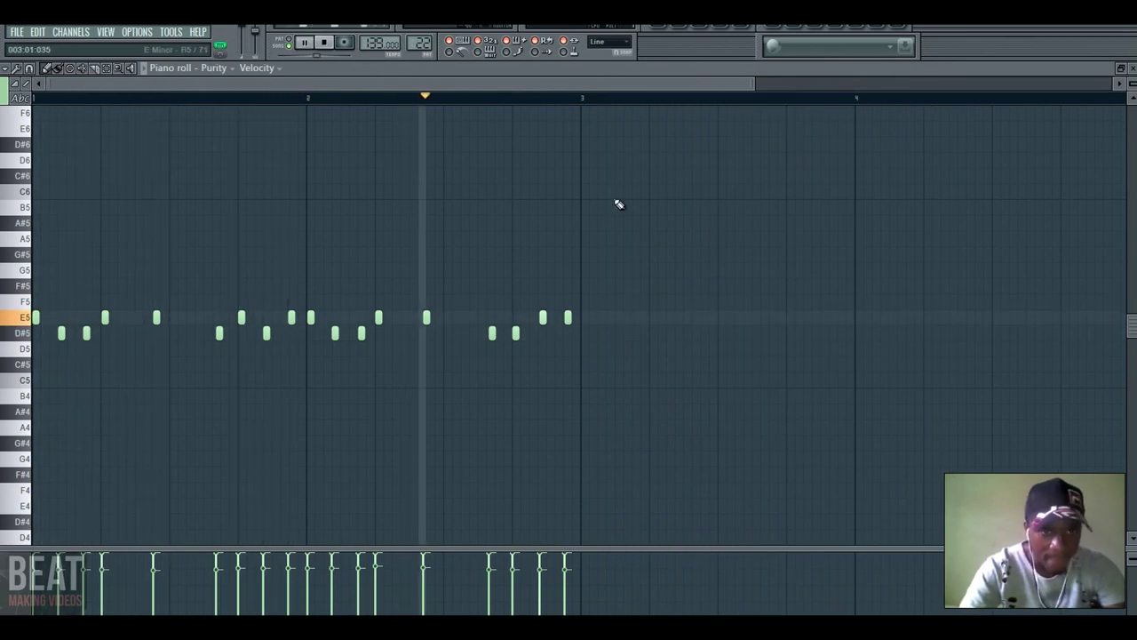
# - Look over the PERCU 2 channels in the step sequencer during playback, stop the pattern and bring its channel list back up
pyautogui.click(686, 40)
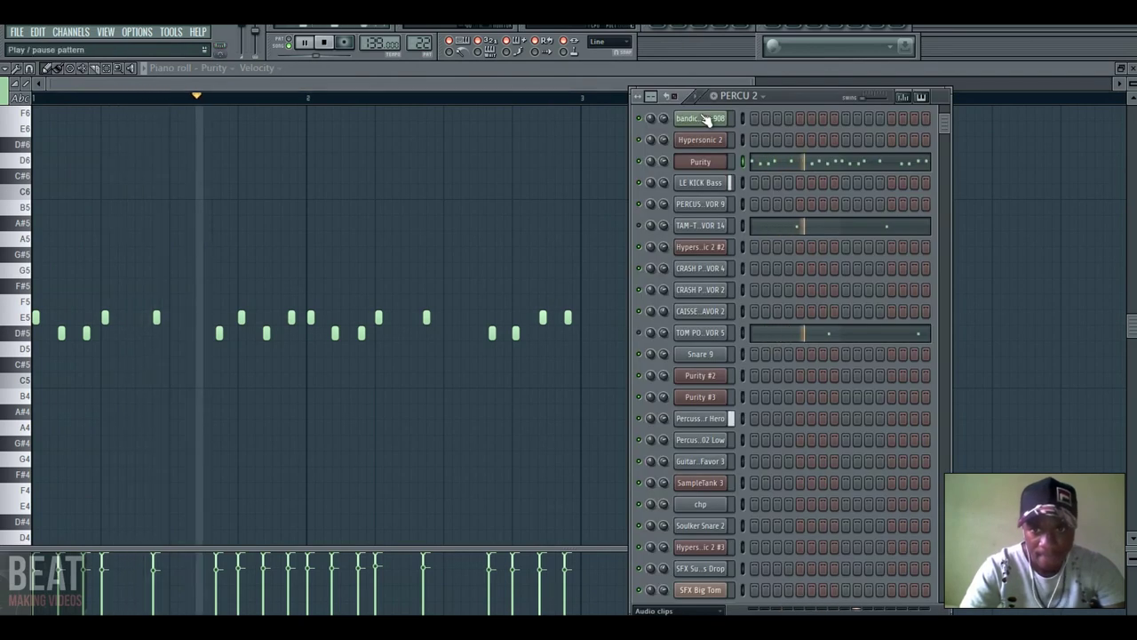
pyautogui.moveTo(943, 129); pyautogui.dragTo(942, 117)
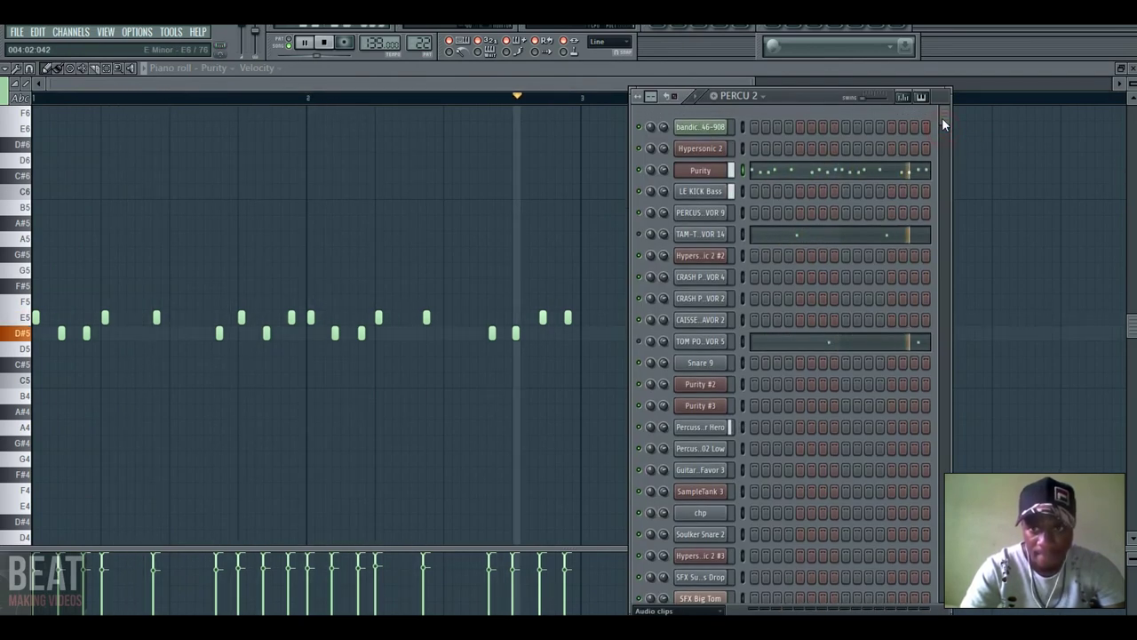
pyautogui.click(609, 81)
pyautogui.moveTo(751, 87); pyautogui.dragTo(672, 86)
pyautogui.press('space')
pyautogui.click(685, 28)
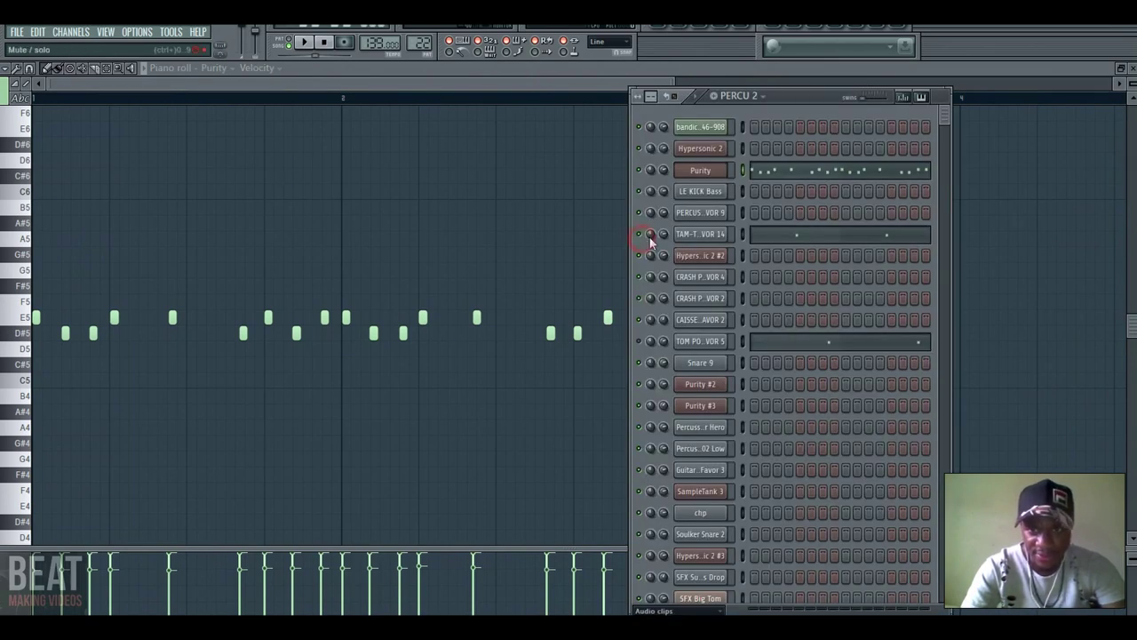
# - Examine the TAM-TAM POLL FAVOR 14 notes in the piano roll, audition C5 and play the PERCU 2 pattern
pyautogui.click(744, 234)
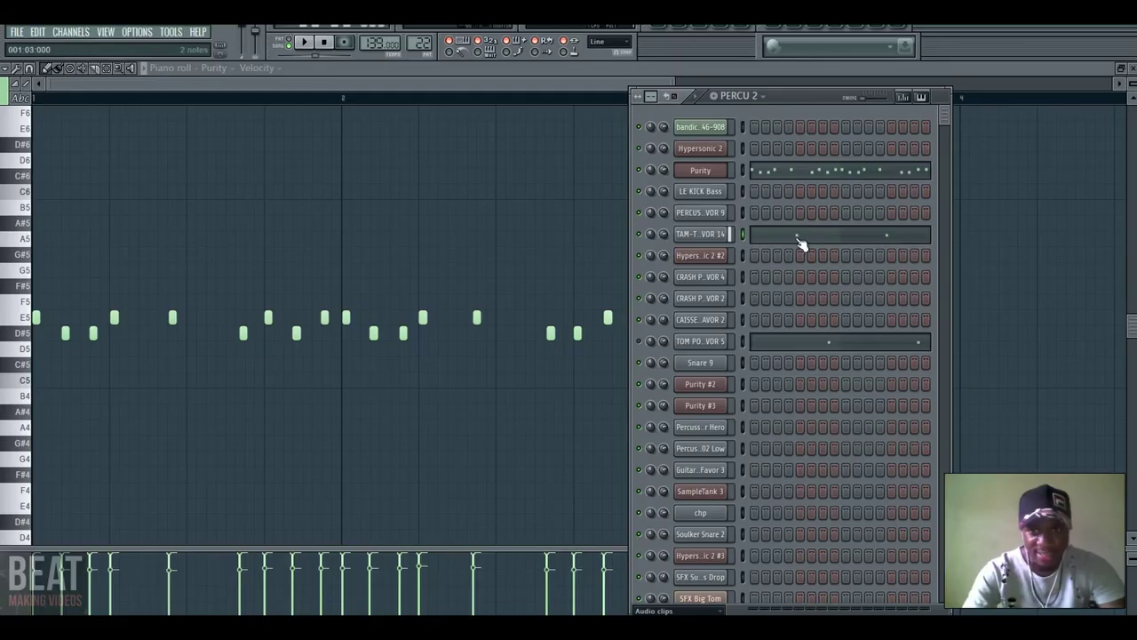
pyautogui.click(799, 241)
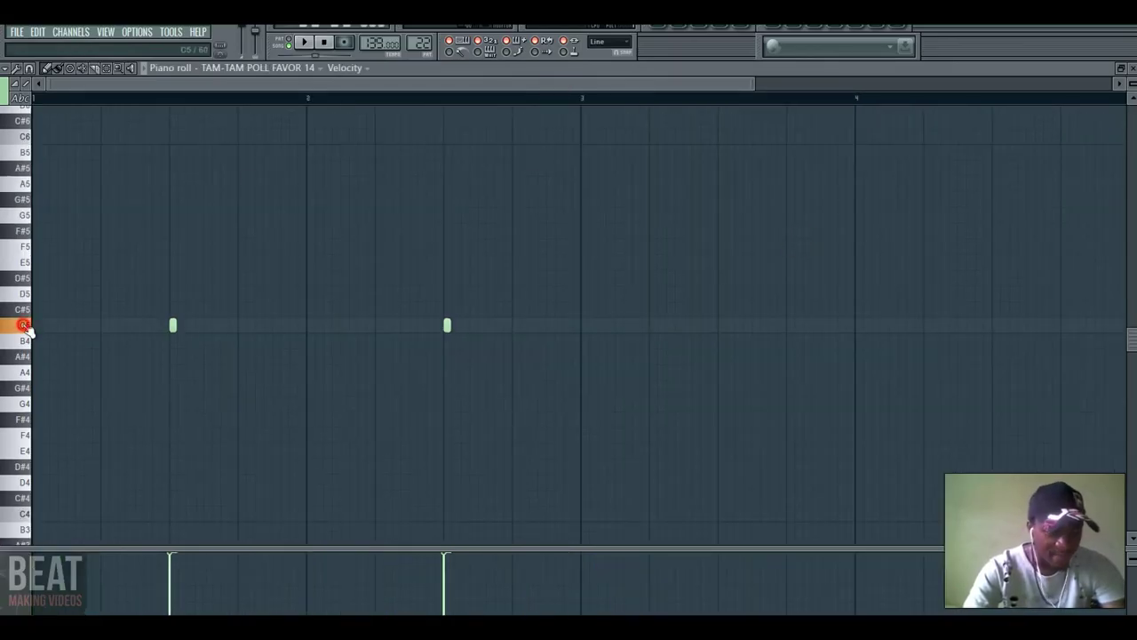
pyautogui.press('space')
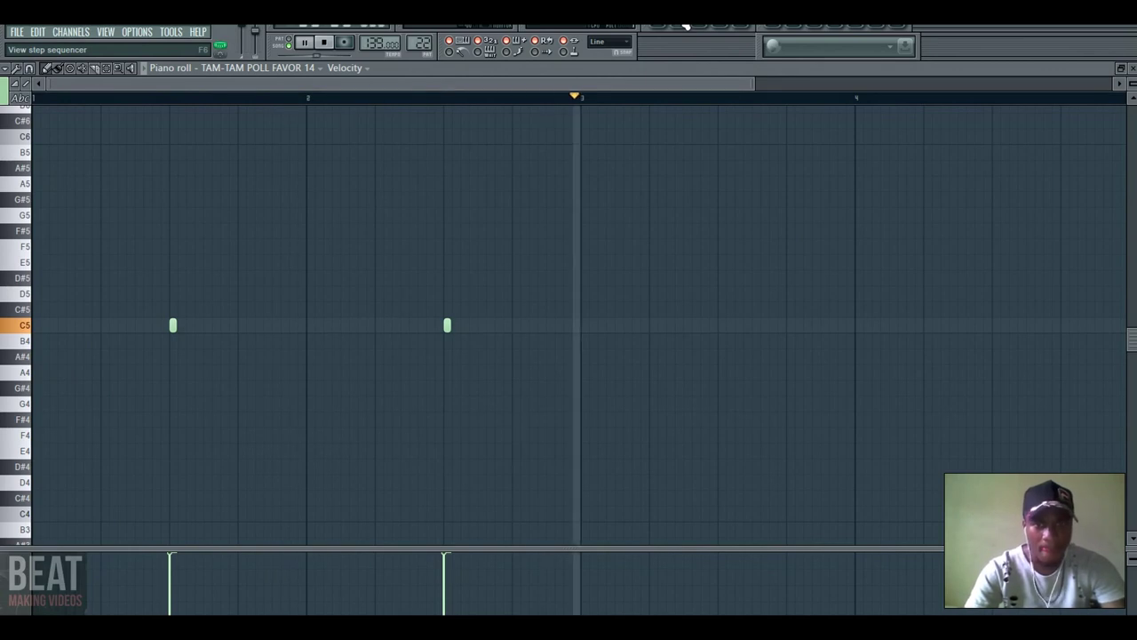
# - Examine the TOM POLL FAVOR 5 notes of PERCU 2 in the piano roll, audition the sound, and play and stop the pattern
pyautogui.click(685, 25)
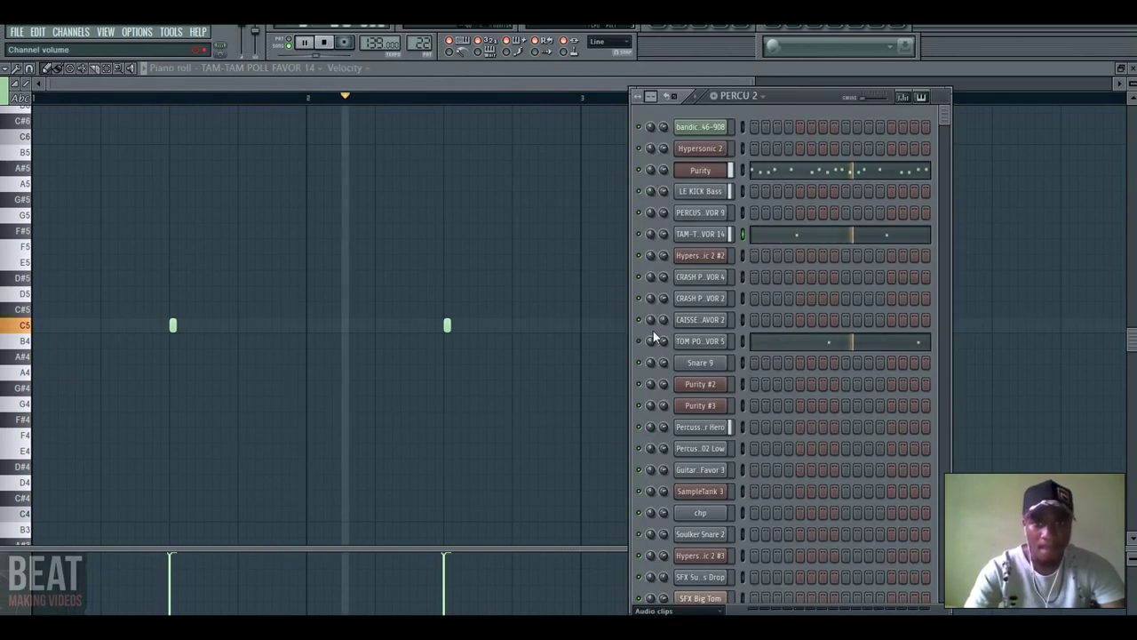
pyautogui.click(858, 340)
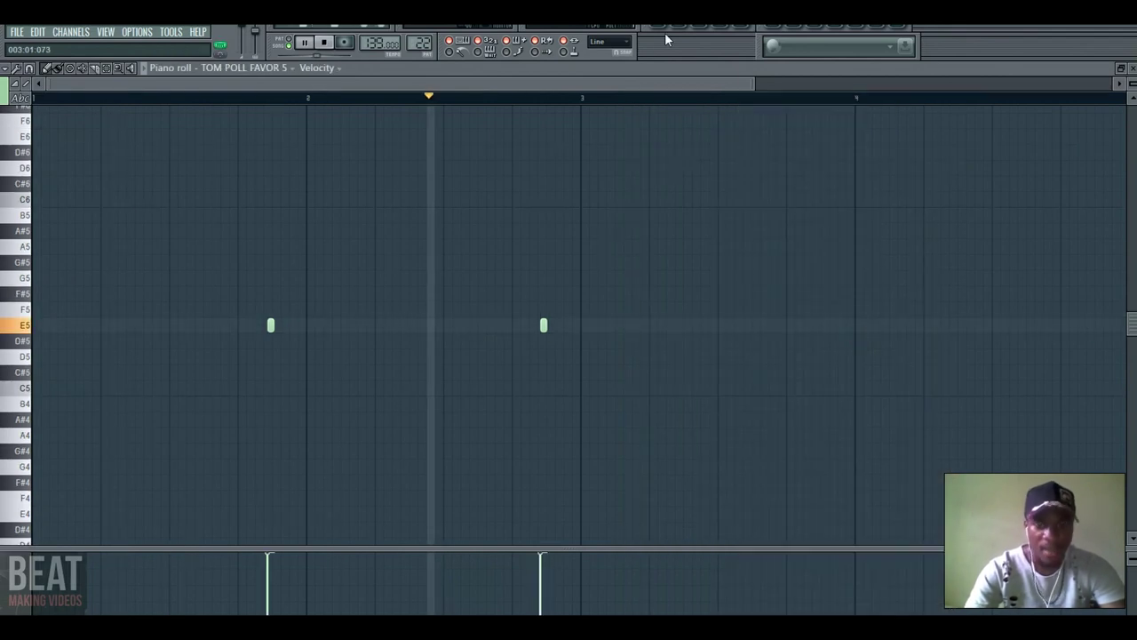
pyautogui.press('space')
pyautogui.press('q')
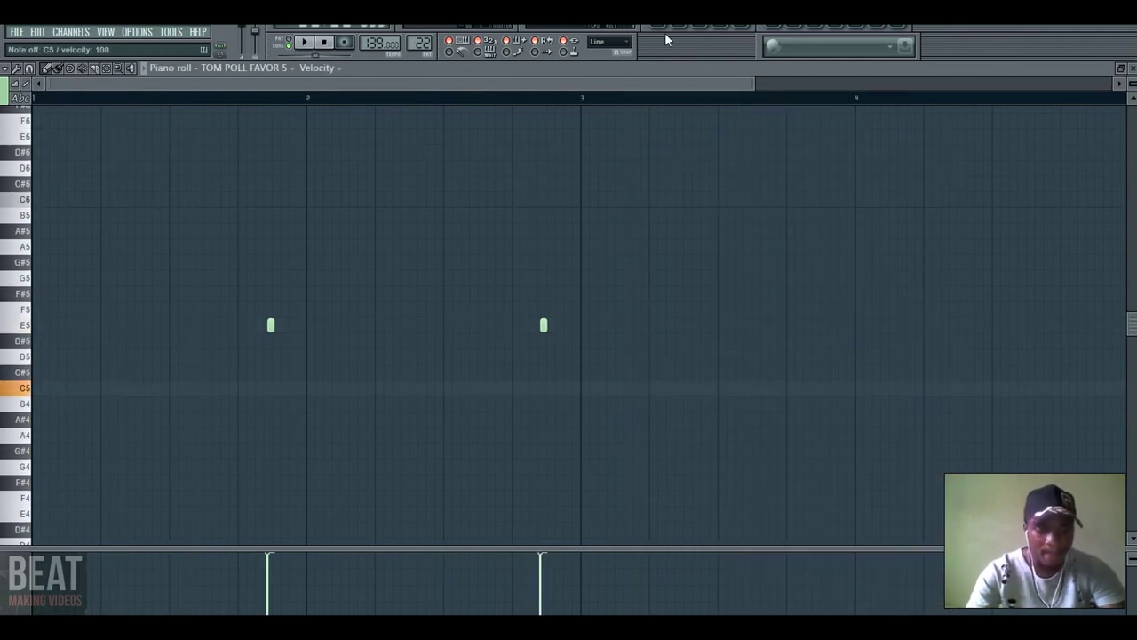
pyautogui.press('c')
pyautogui.press('space')
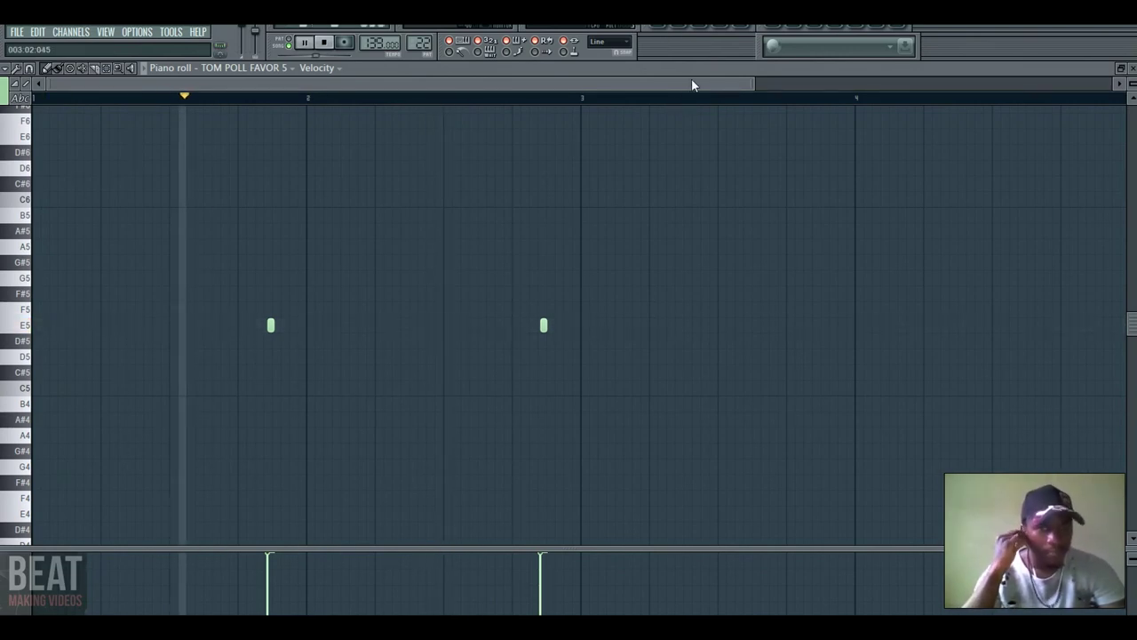
pyautogui.press('space')
# - Return to the playlist, play the looped section and unmute Track 8 to hear the bass with the percussion, then stop playback
pyautogui.click(680, 28)
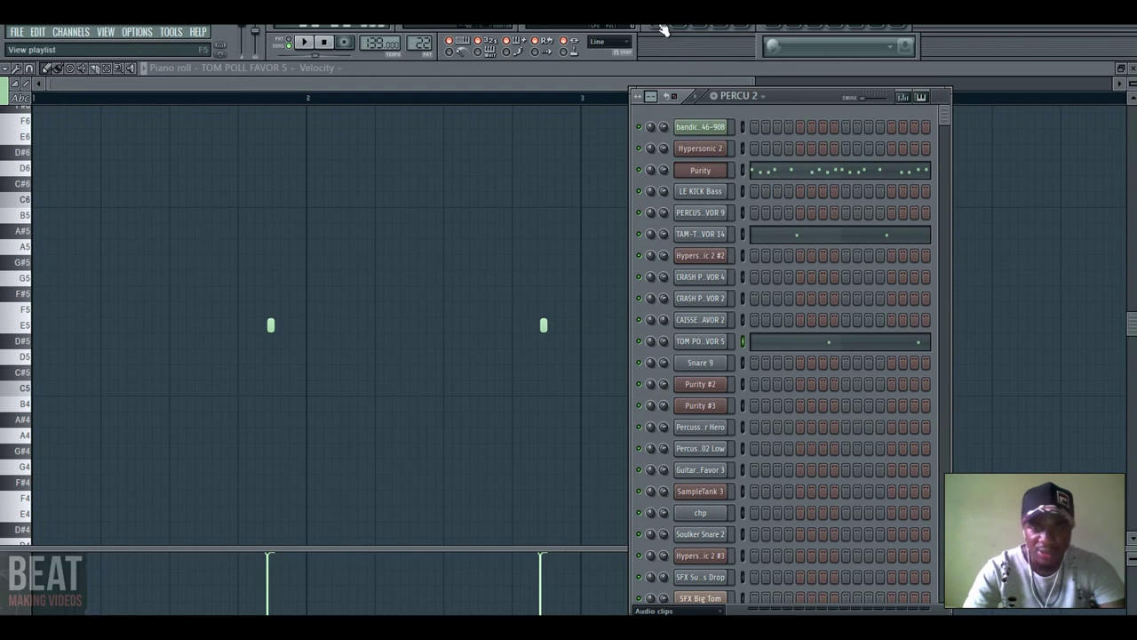
pyautogui.click(662, 29)
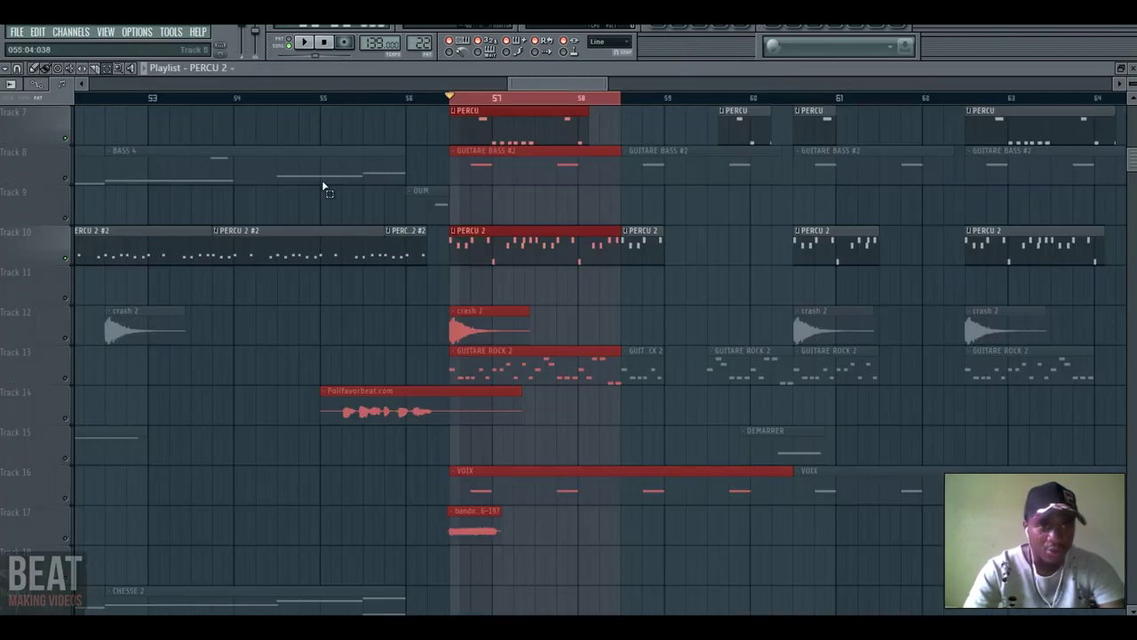
pyautogui.press('space')
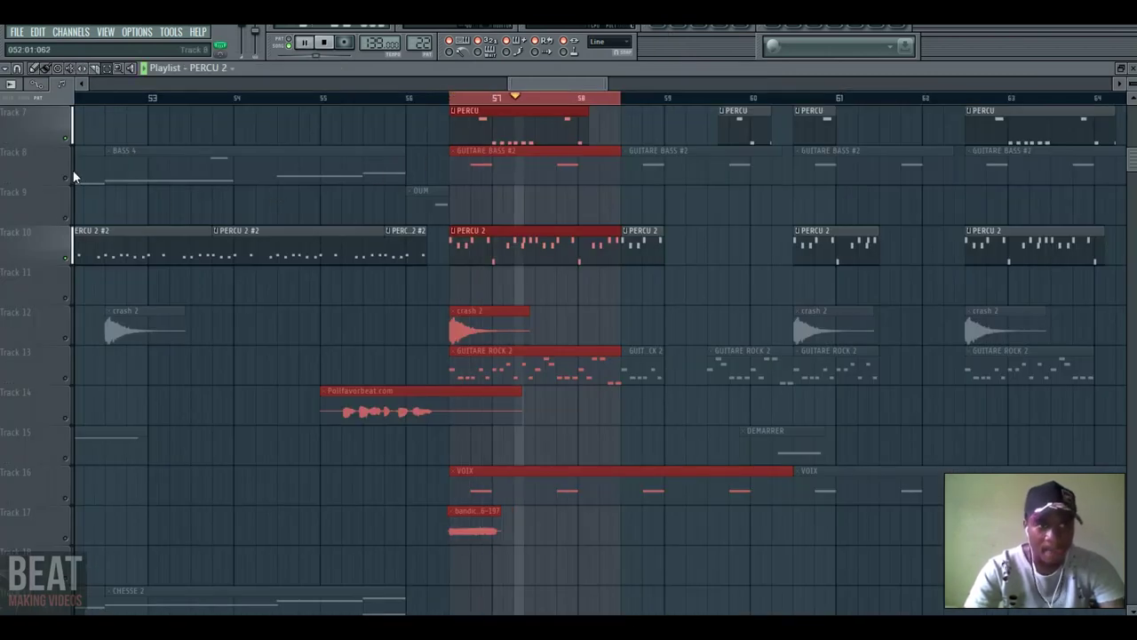
pyautogui.click(66, 177)
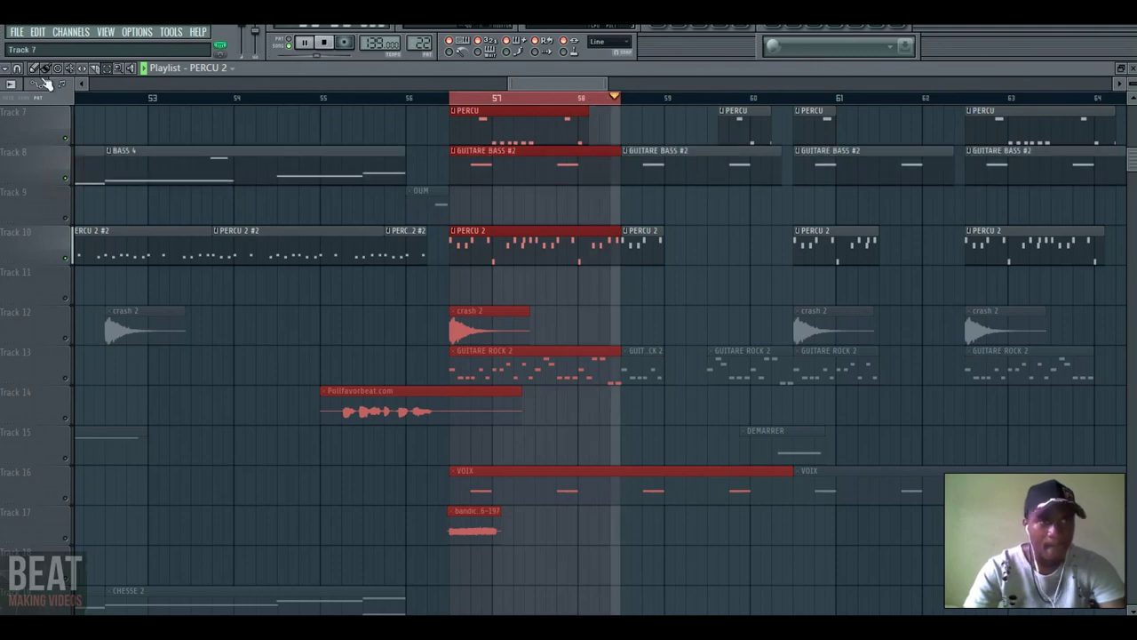
pyautogui.press('space')
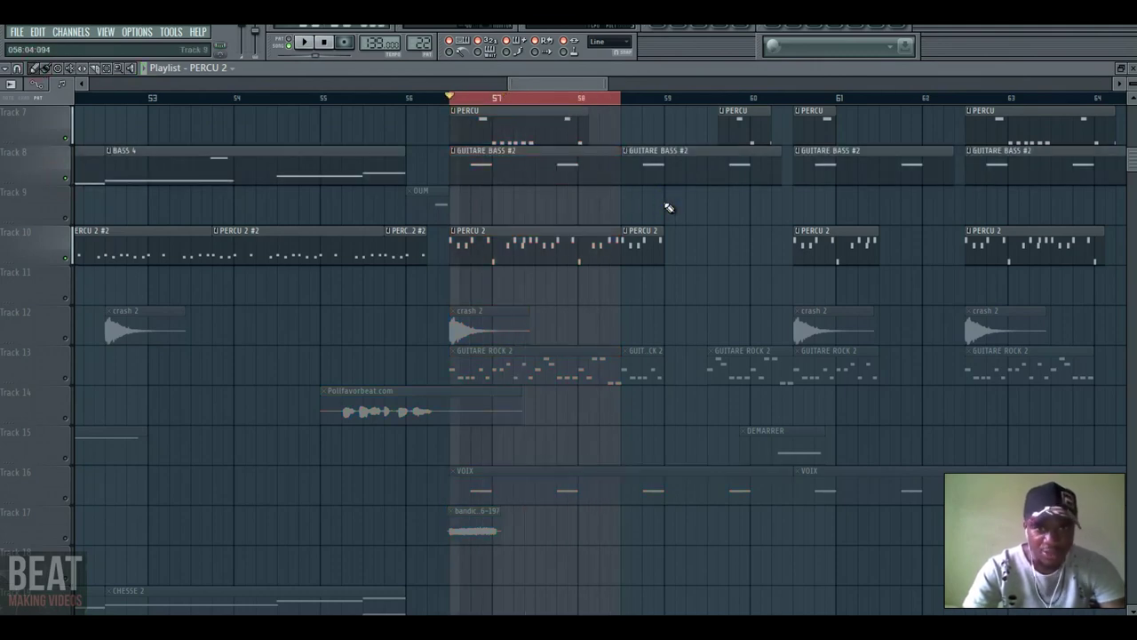
# - Select the GUITARE BASS #2 pattern from Track 8, show its channels and open the Purity #3 plugin
pyautogui.click(686, 27)
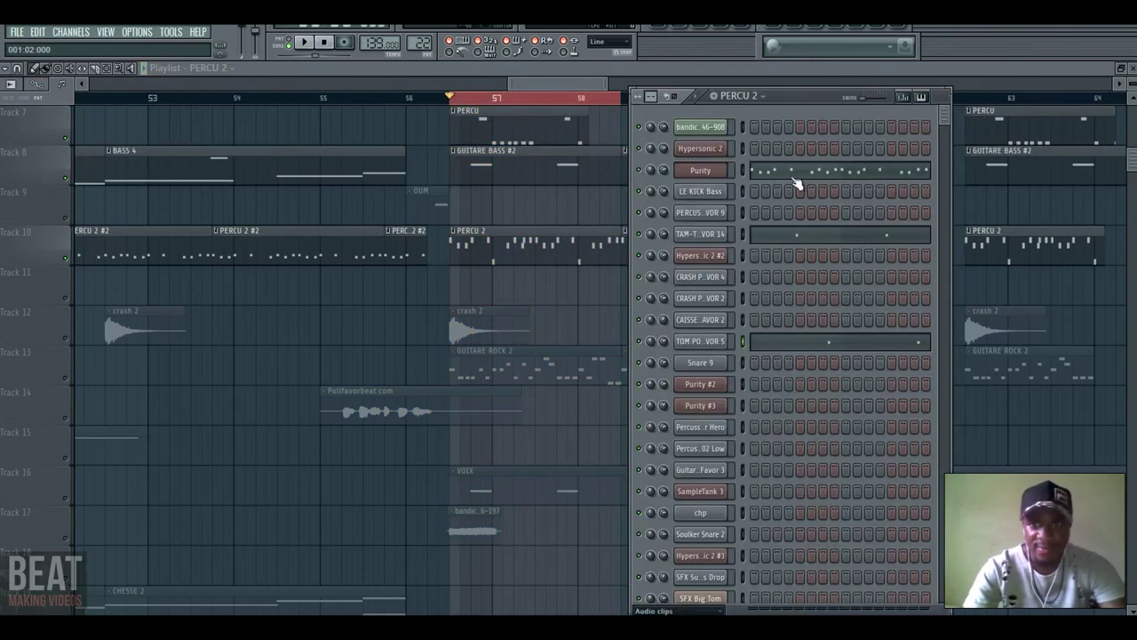
pyautogui.click(530, 163)
pyautogui.click(690, 25)
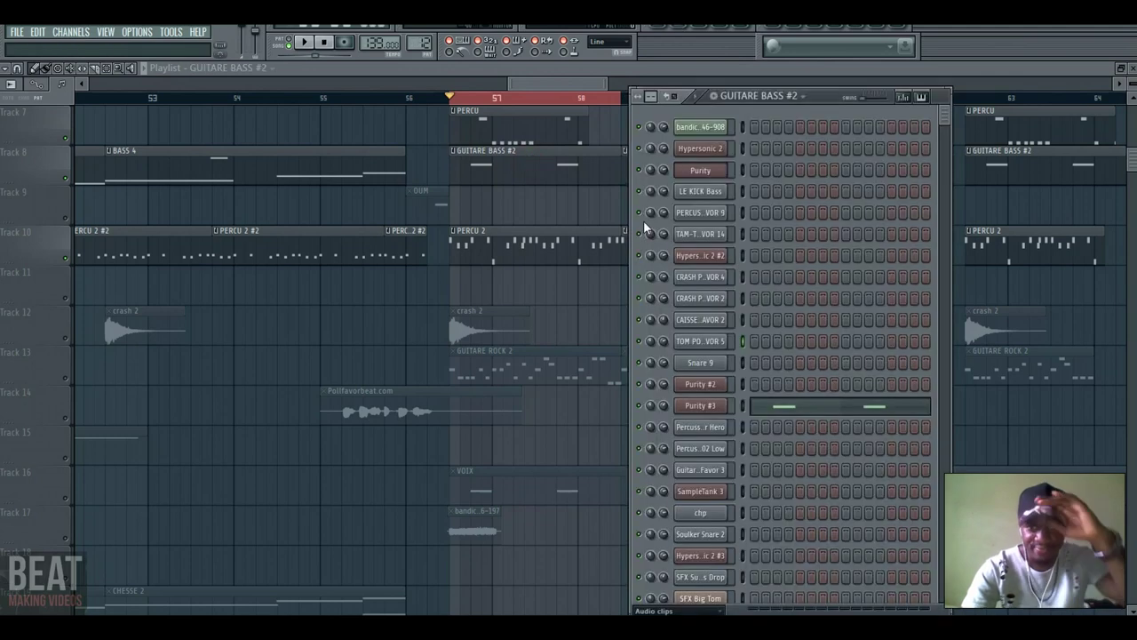
pyautogui.click(698, 405)
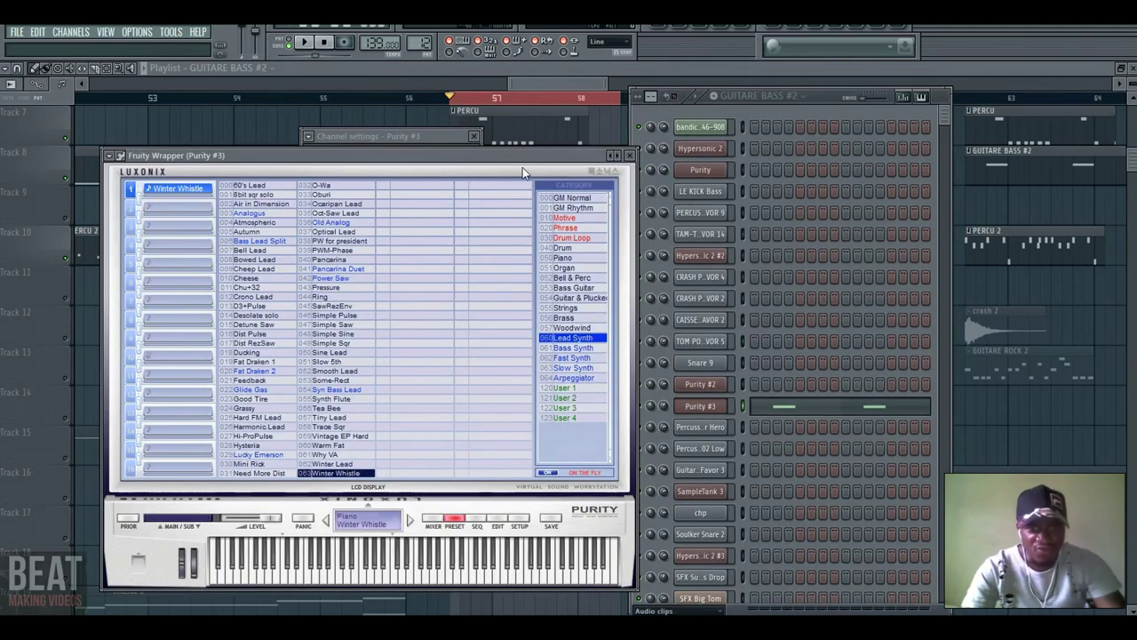
# - Move the Purity #3 window aside, audition its Winter Whistle preset on the plugin keyboard and return to the playlist
pyautogui.moveTo(524, 162); pyautogui.dragTo(946, 95)
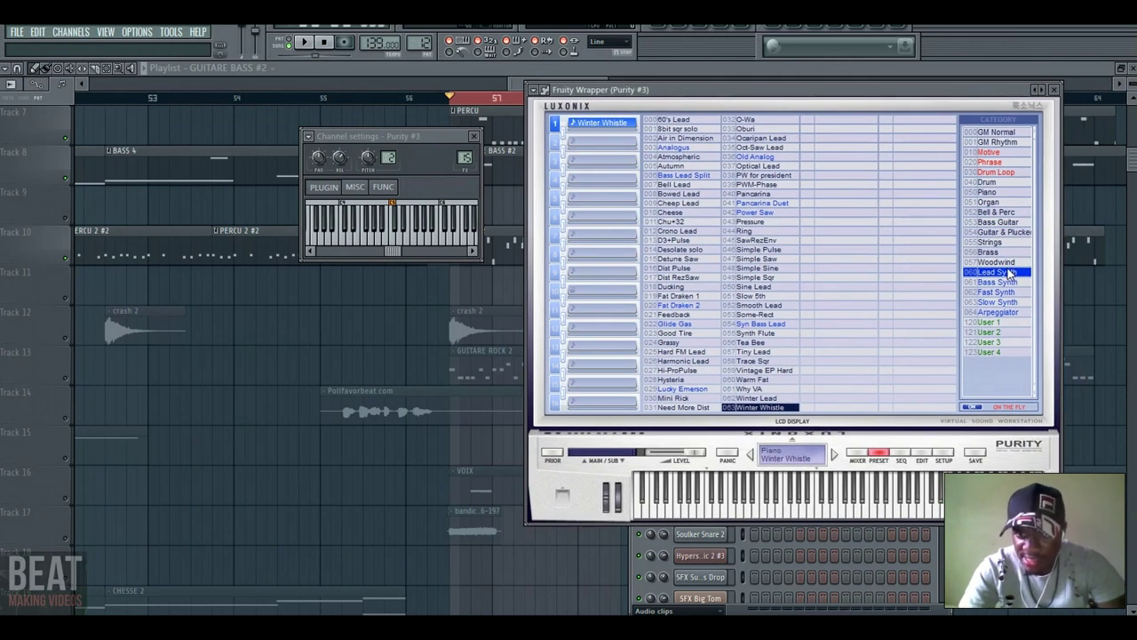
pyautogui.click(772, 504)
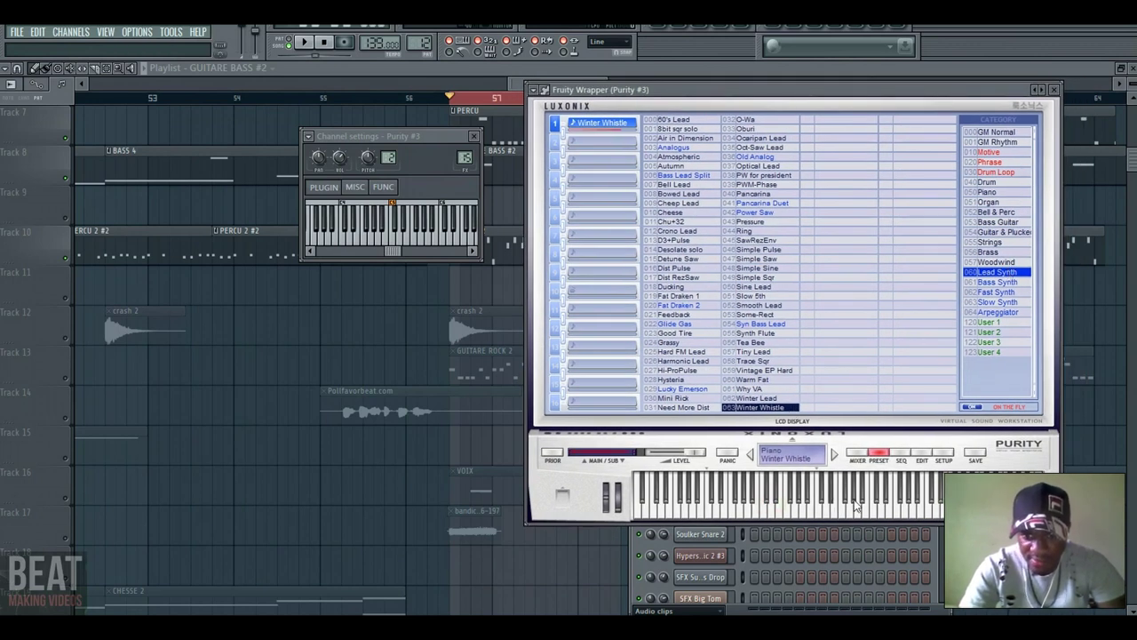
pyautogui.moveTo(799, 509)
pyautogui.mouseDown()
pyautogui.moveTo(716, 508)
pyautogui.moveTo(913, 502)
pyautogui.mouseUp()
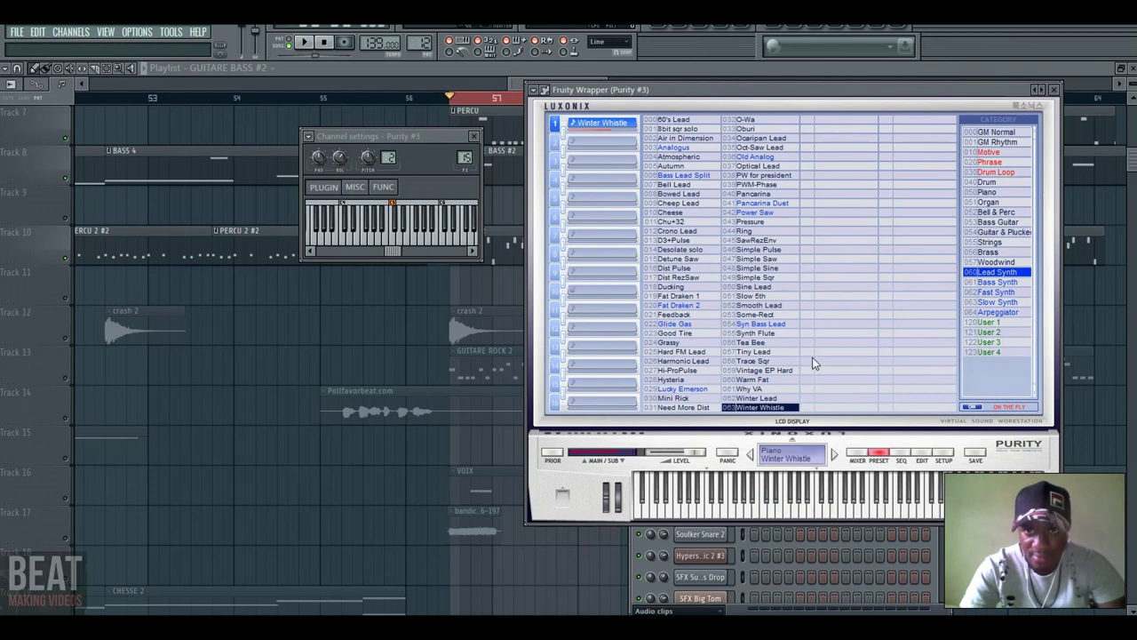
pyautogui.click(690, 69)
# - Play the looped section and unmute Track 12 to hear the crash 2 clip, then stop playback
pyautogui.press('space')
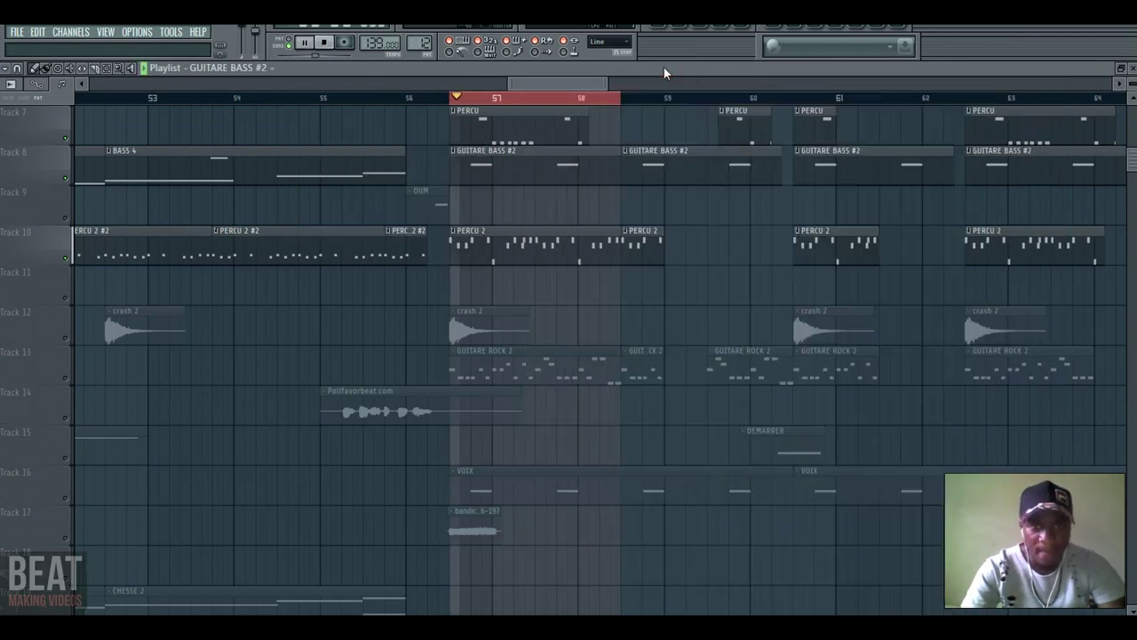
pyautogui.moveTo(1132, 166); pyautogui.dragTo(1132, 188)
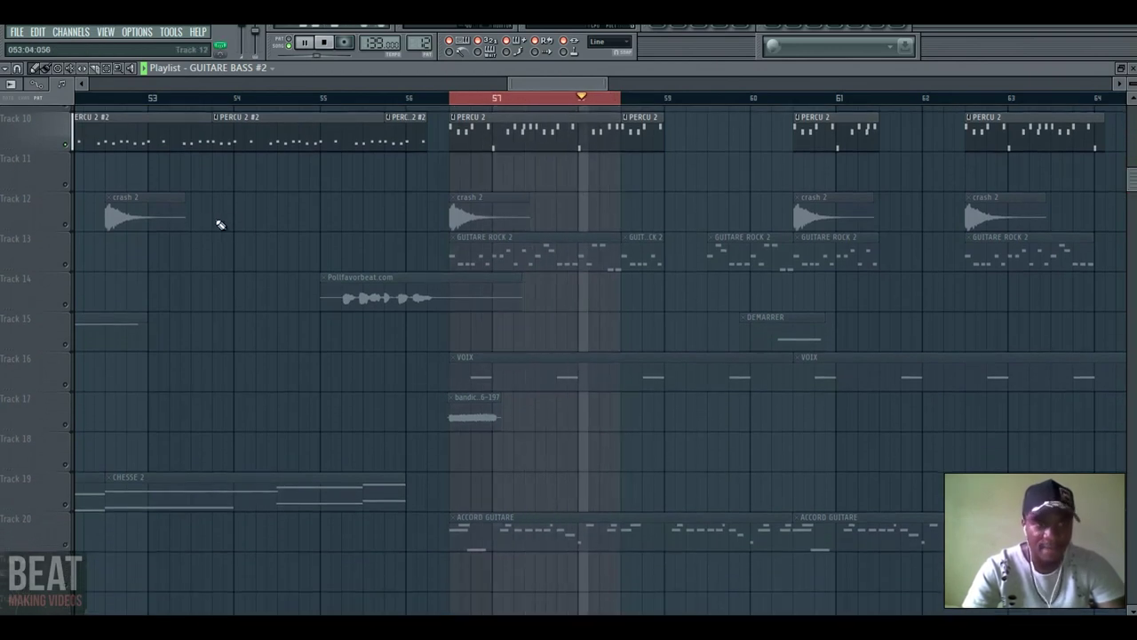
pyautogui.click(65, 224)
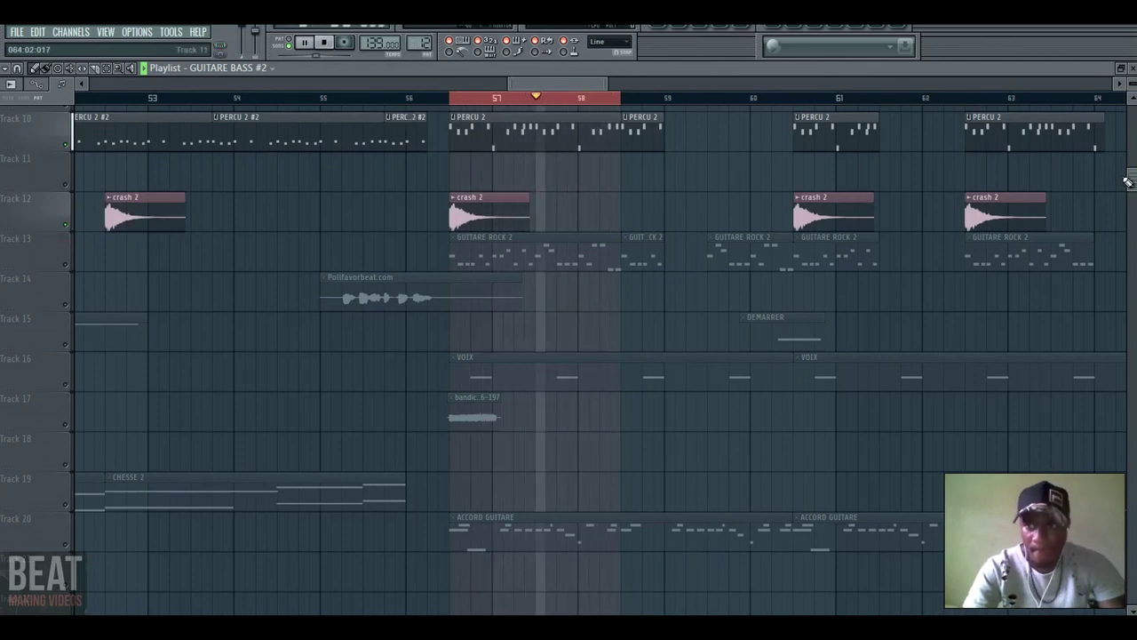
pyautogui.moveTo(1131, 182); pyautogui.dragTo(1133, 211)
pyautogui.press('space')
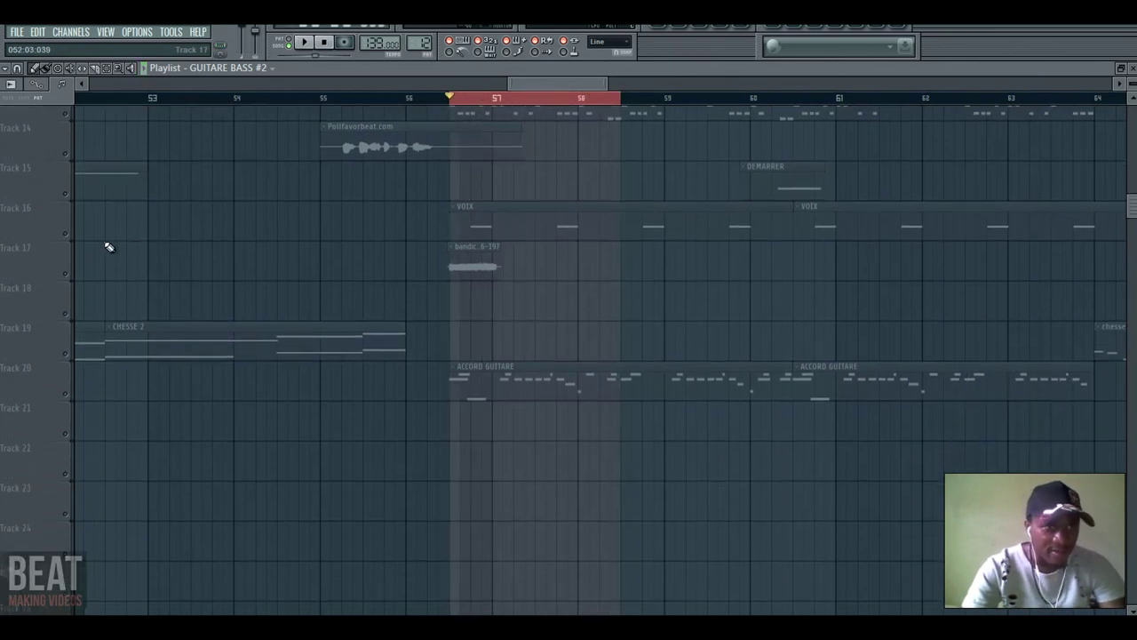
# - Unmute Track 16, select its VOIX pattern and find the channel it uses in the step sequencer
pyautogui.click(64, 234)
pyautogui.click(510, 219)
pyautogui.click(680, 31)
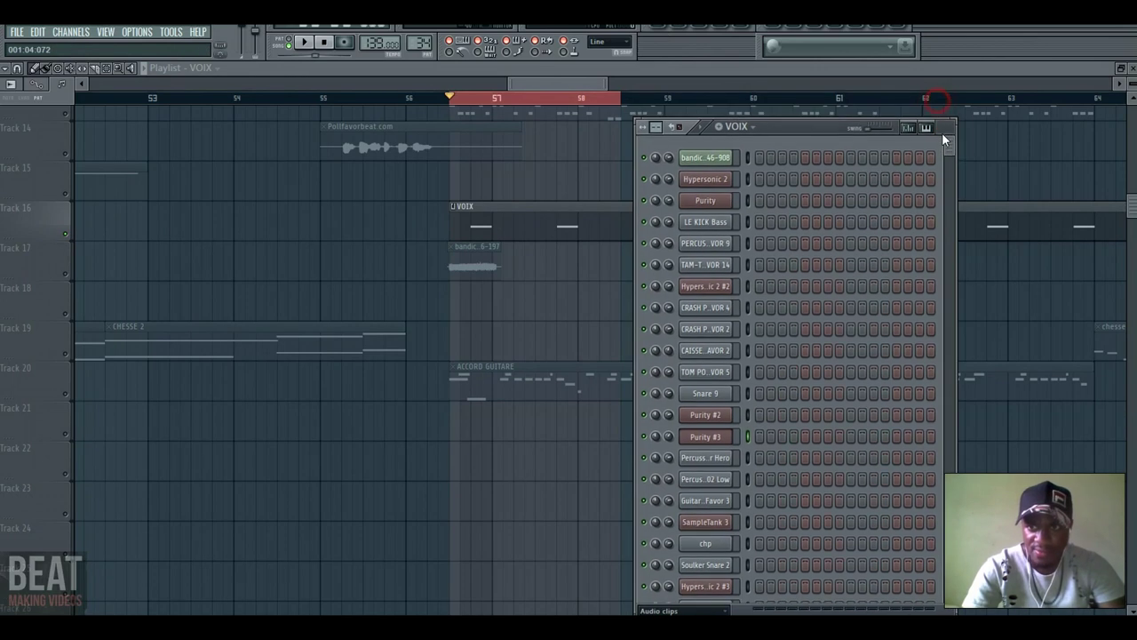
pyautogui.moveTo(949, 146); pyautogui.dragTo(929, 462)
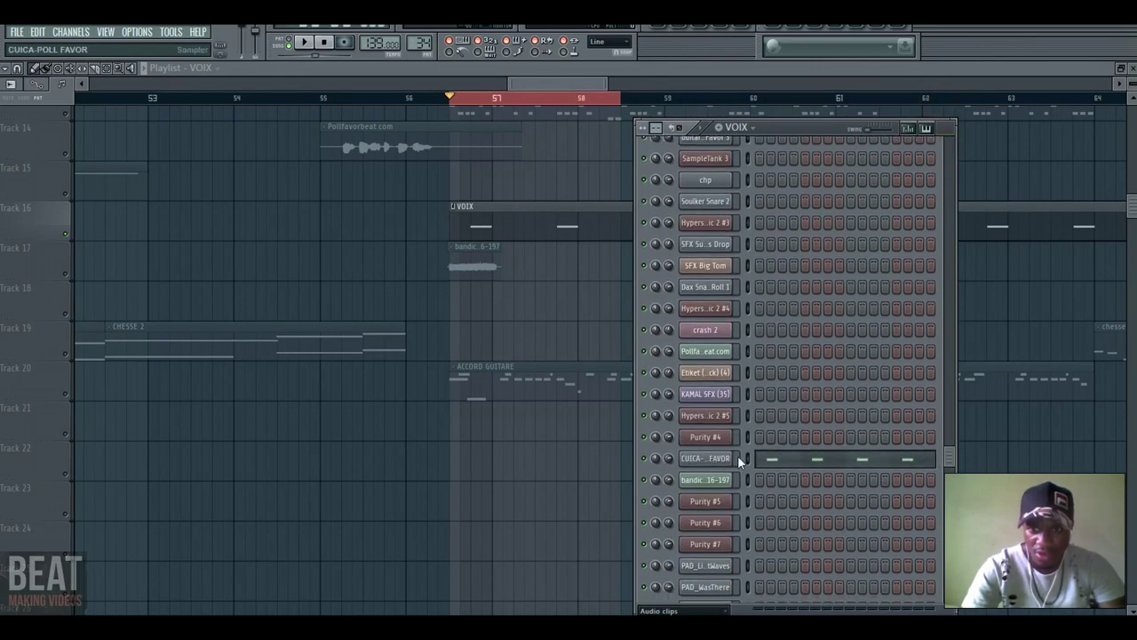
# - Select the CUICA-POLL FAVOR channel, audition its sound and hide the step sequencer
pyautogui.click(747, 458)
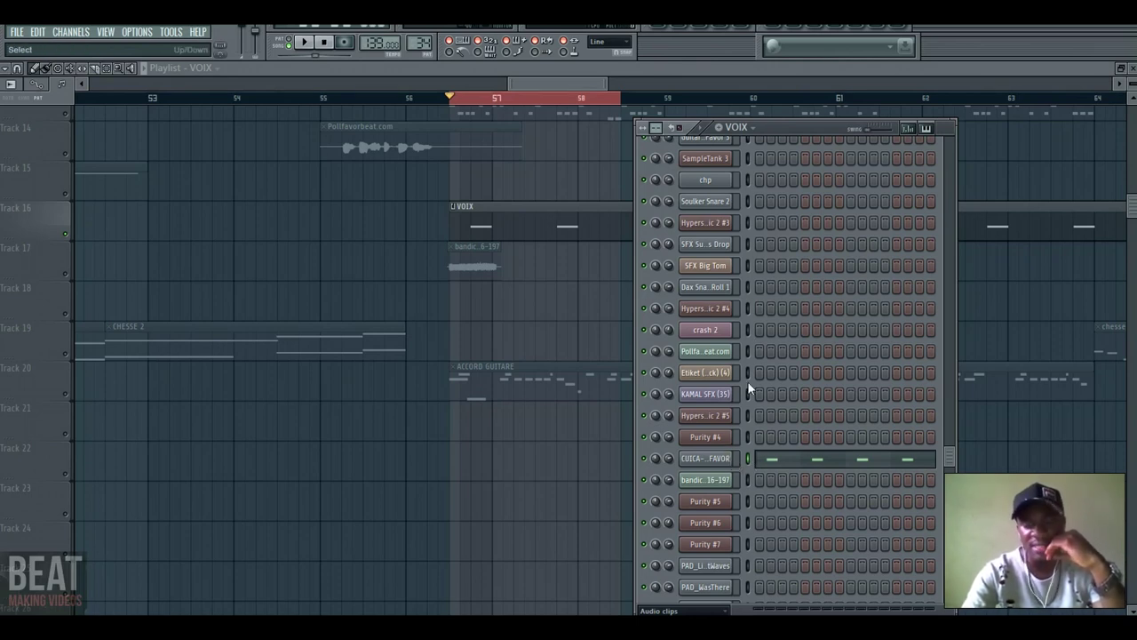
pyautogui.press('q')
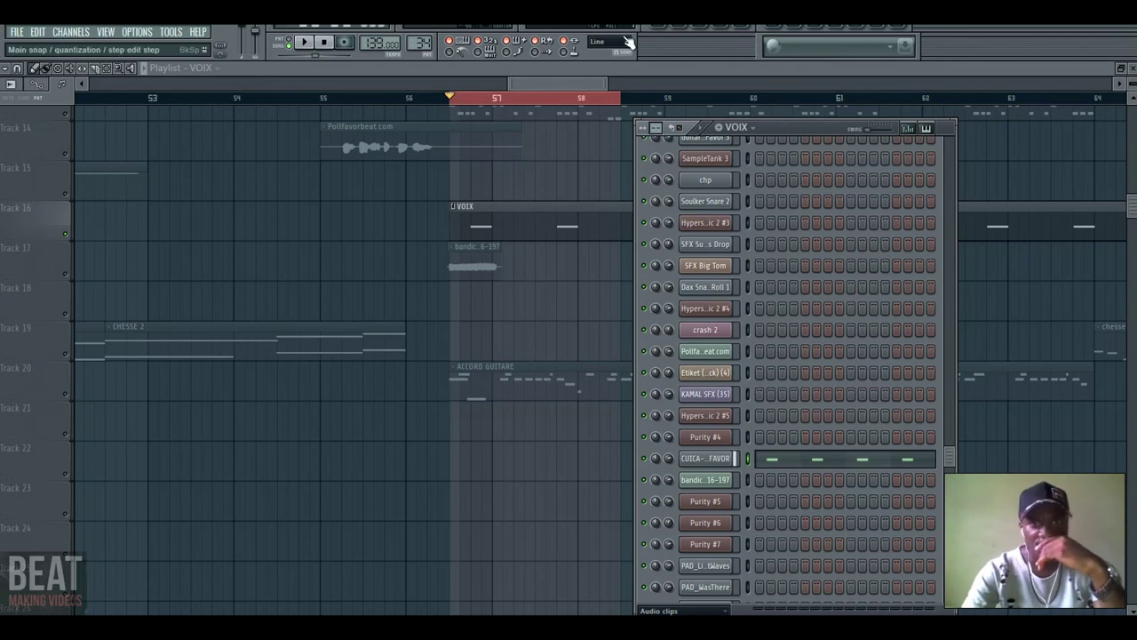
pyautogui.press('F6')
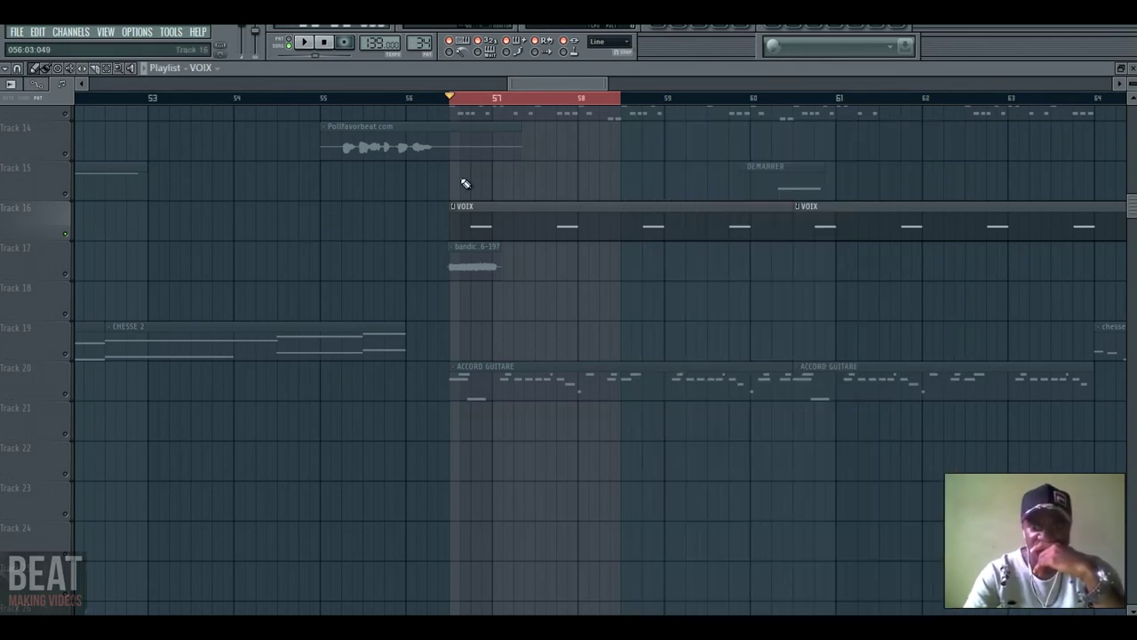
# - Unmute Track 13, select its GUITARE ROCK 2 pattern and show the pattern's channels in the step sequencer
pyautogui.scroll(3, 465, 184)
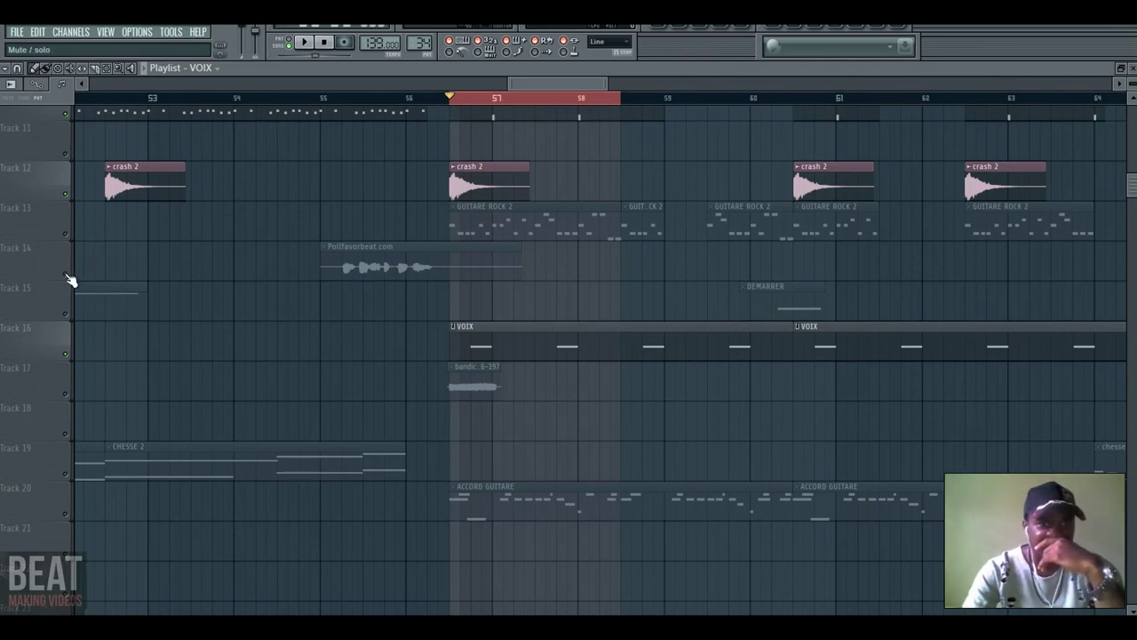
pyautogui.click(489, 230)
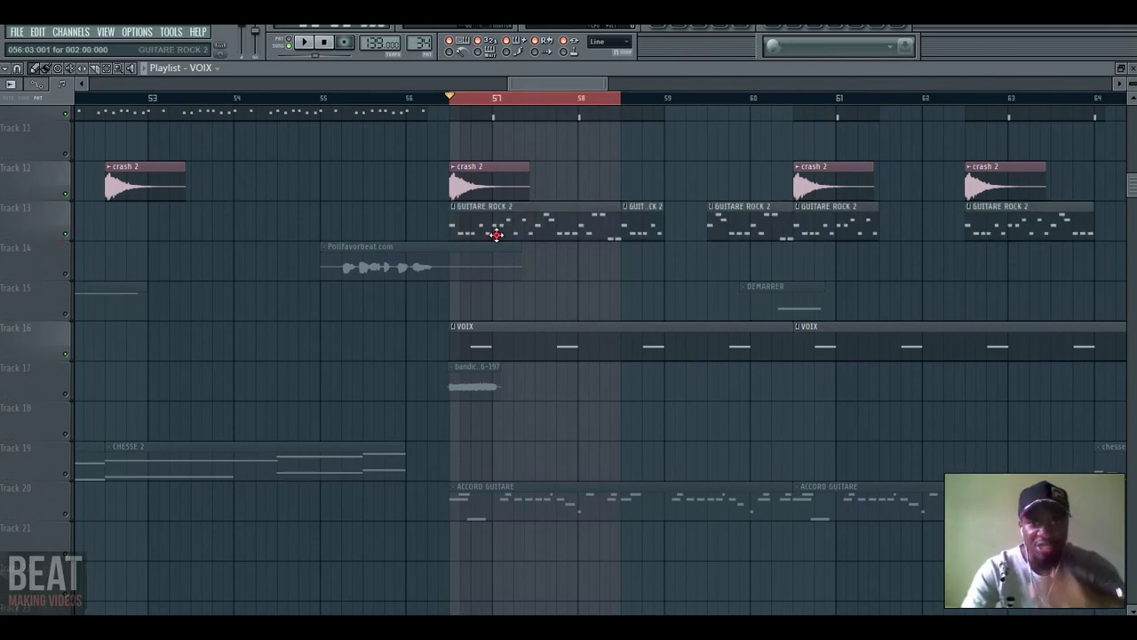
pyautogui.press('F6')
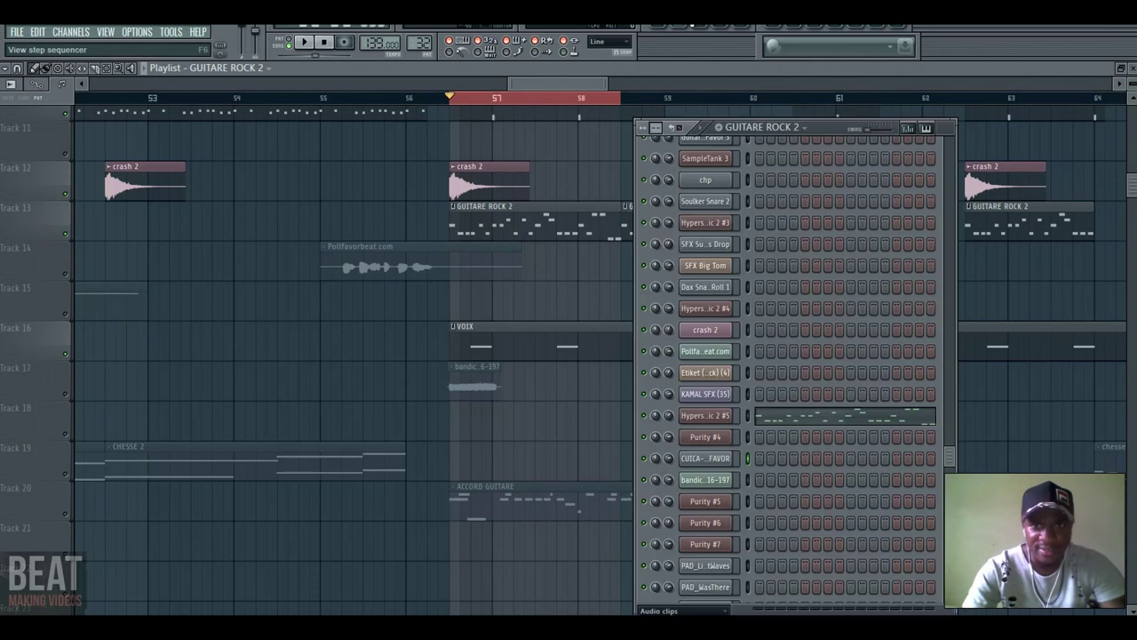
# - Open the Hypersonic 2 #5 plugin, reposition its window and audition the Strat Grunge patch across the plugin keyboard
pyautogui.click(725, 415)
pyautogui.moveTo(476, 156); pyautogui.dragTo(682, 106)
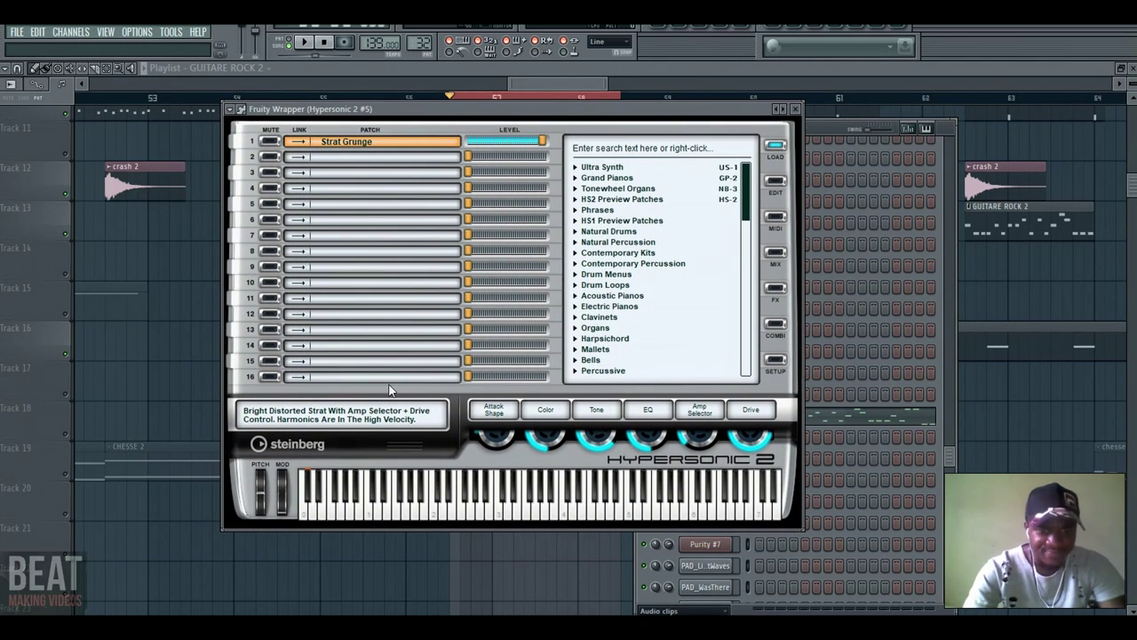
pyautogui.moveTo(373, 489); pyautogui.dragTo(610, 522)
pyautogui.moveTo(681, 520); pyautogui.dragTo(518, 511)
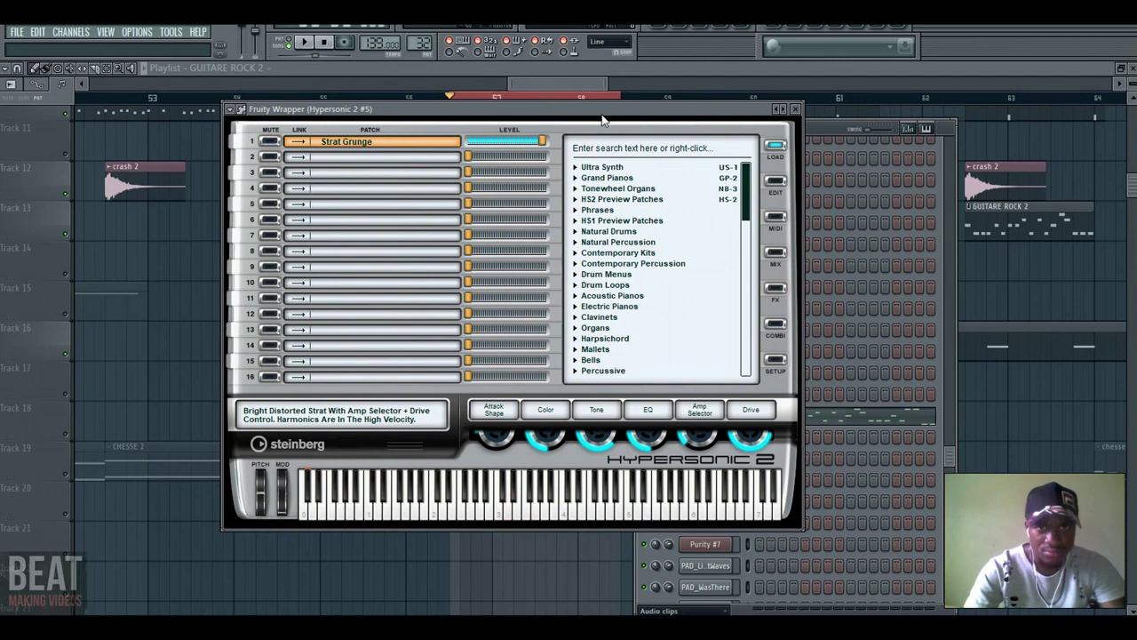
# - Return to the playlist and play the selected section with the GUITARE ROCK 2 part, checking the tracks up to Track 5
pyautogui.click(575, 82)
pyautogui.press('space')
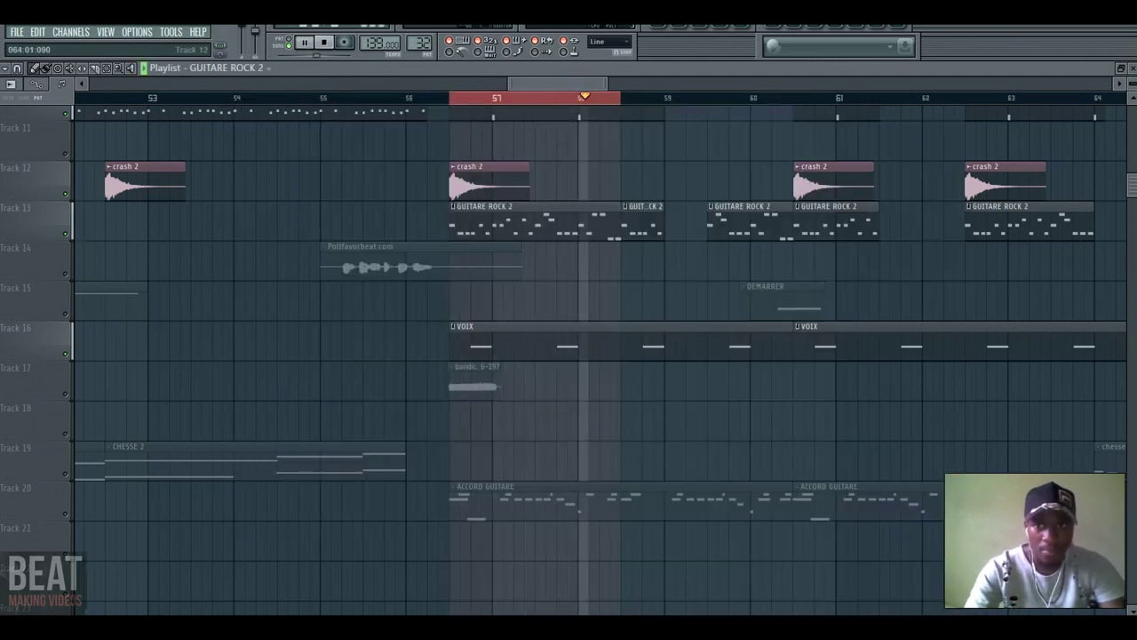
pyautogui.scroll(3, 569, 356)
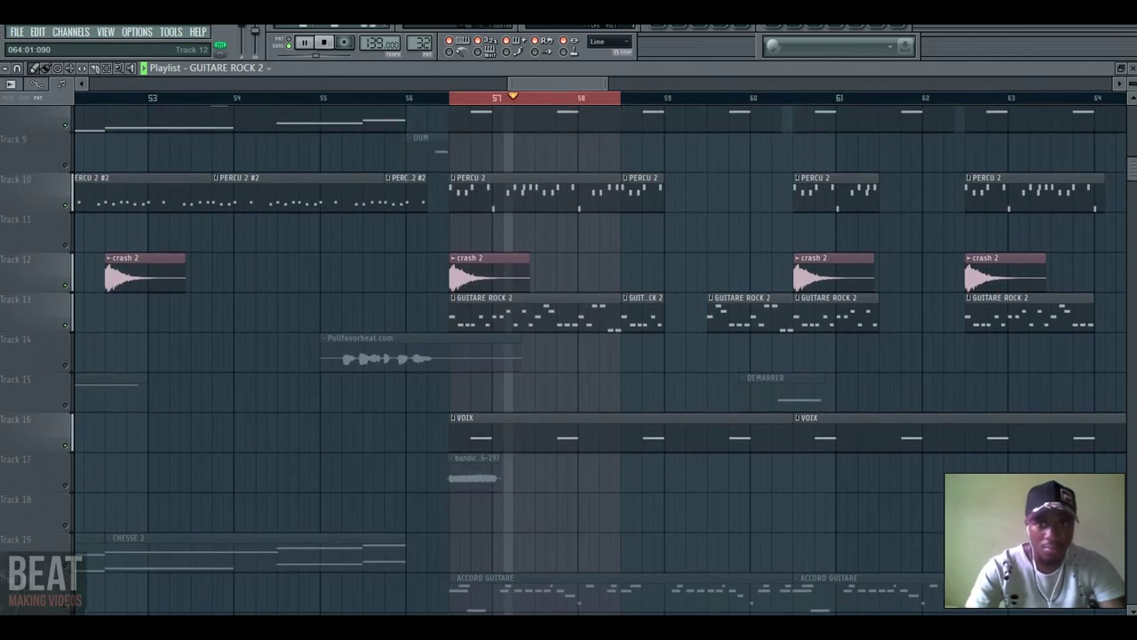
pyautogui.scroll(3, 569, 355)
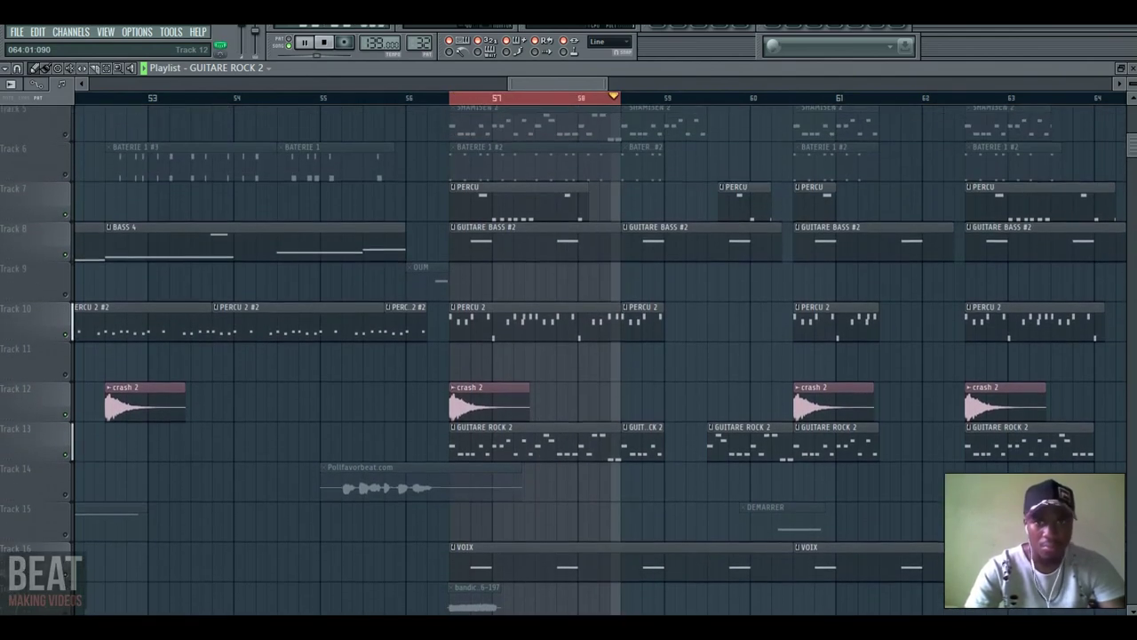
pyautogui.press('space')
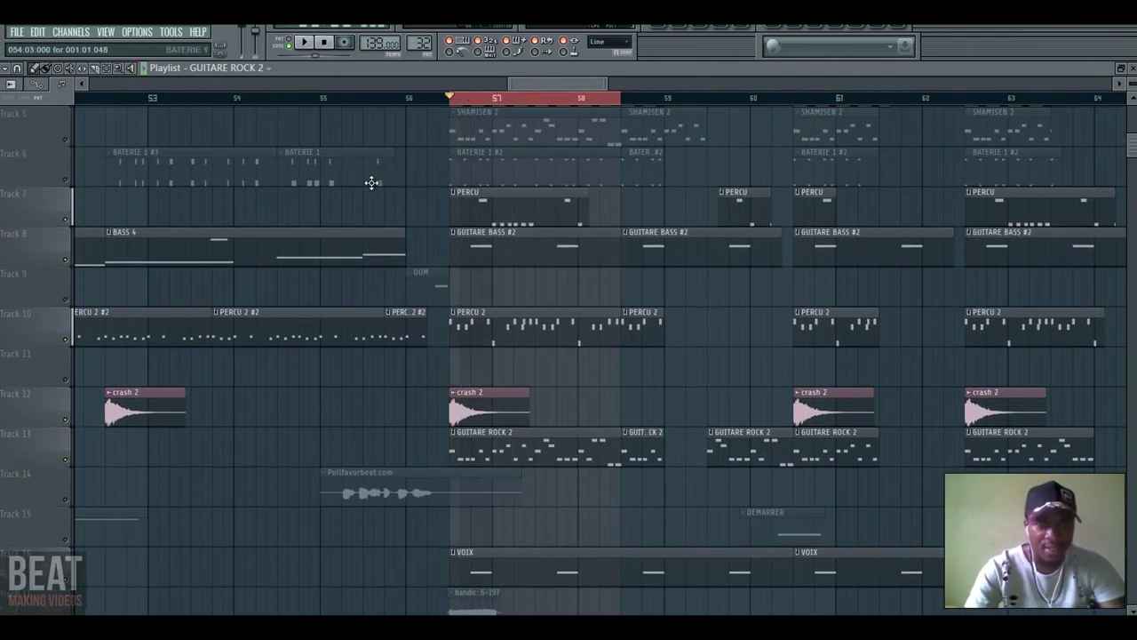
# - Select the SHAMISEN 2 pattern and find the channels it uses in the step sequencer
pyautogui.click(474, 133)
pyautogui.click(685, 28)
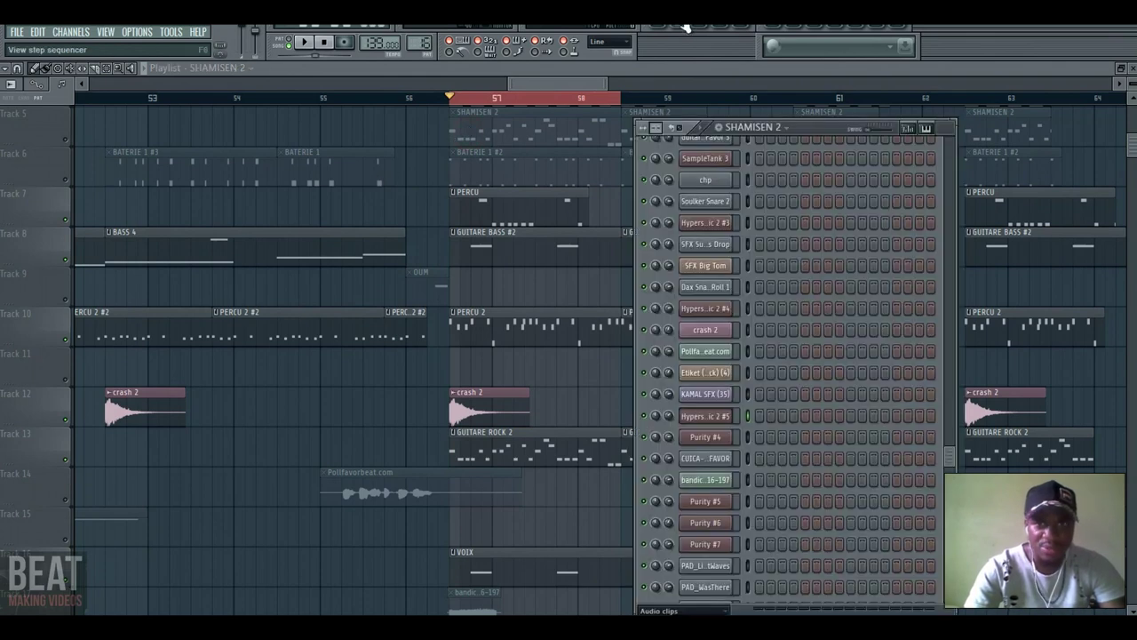
pyautogui.scroll(10, 943, 147)
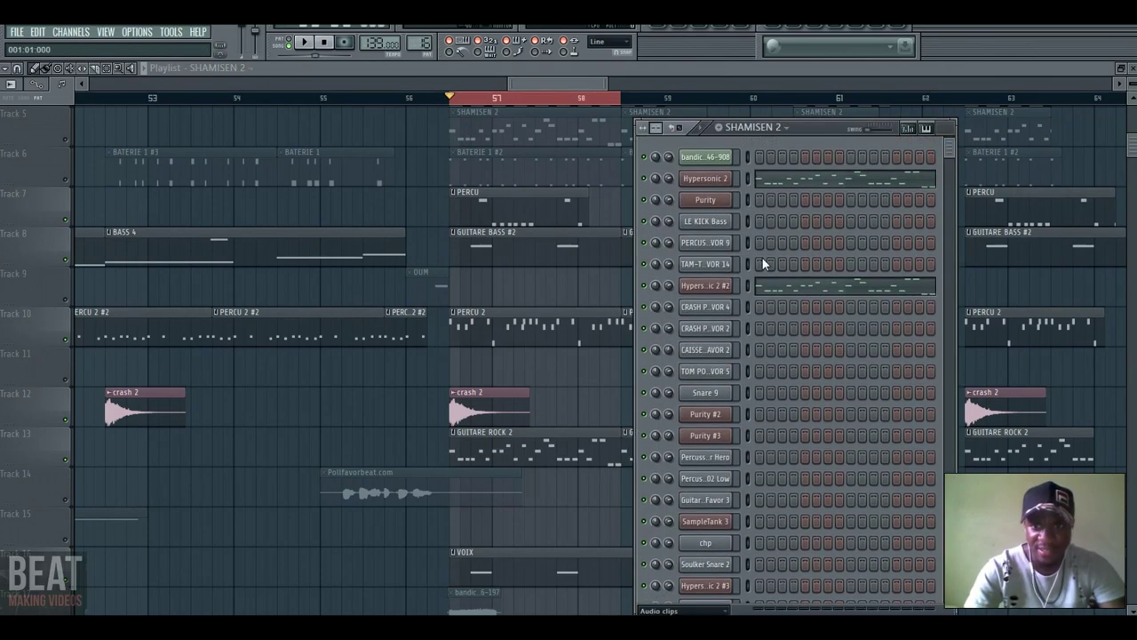
# - Open the Hypersonic 2 #2 plugin, reposition its window, audition the Shamisen patch across the plugin keyboard and close it
pyautogui.click(716, 285)
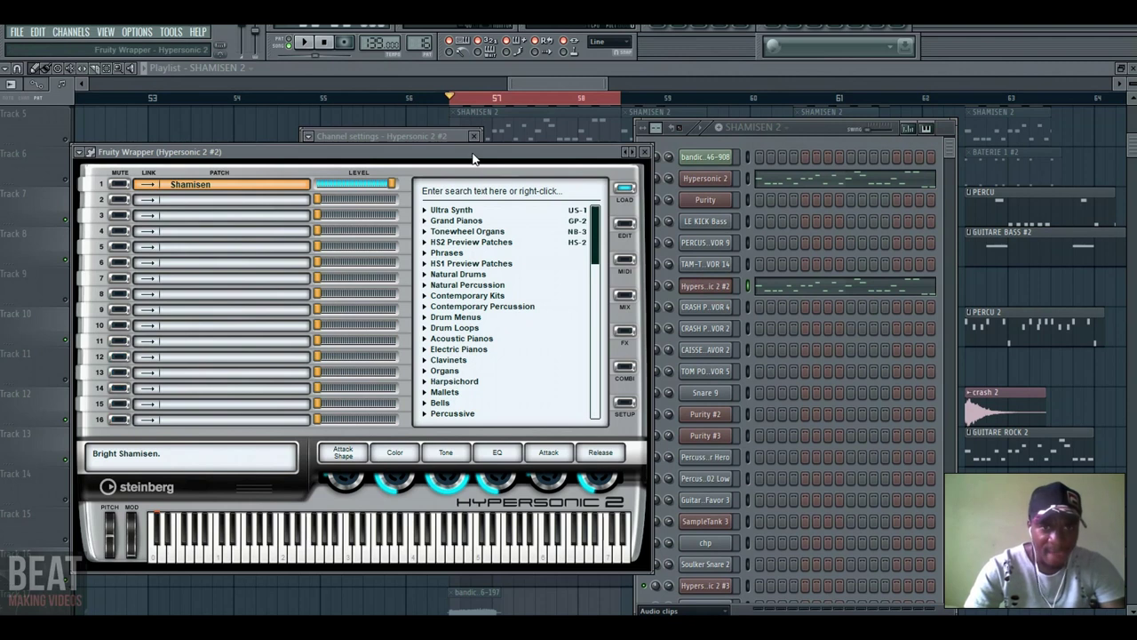
pyautogui.moveTo(487, 132); pyautogui.dragTo(632, 73)
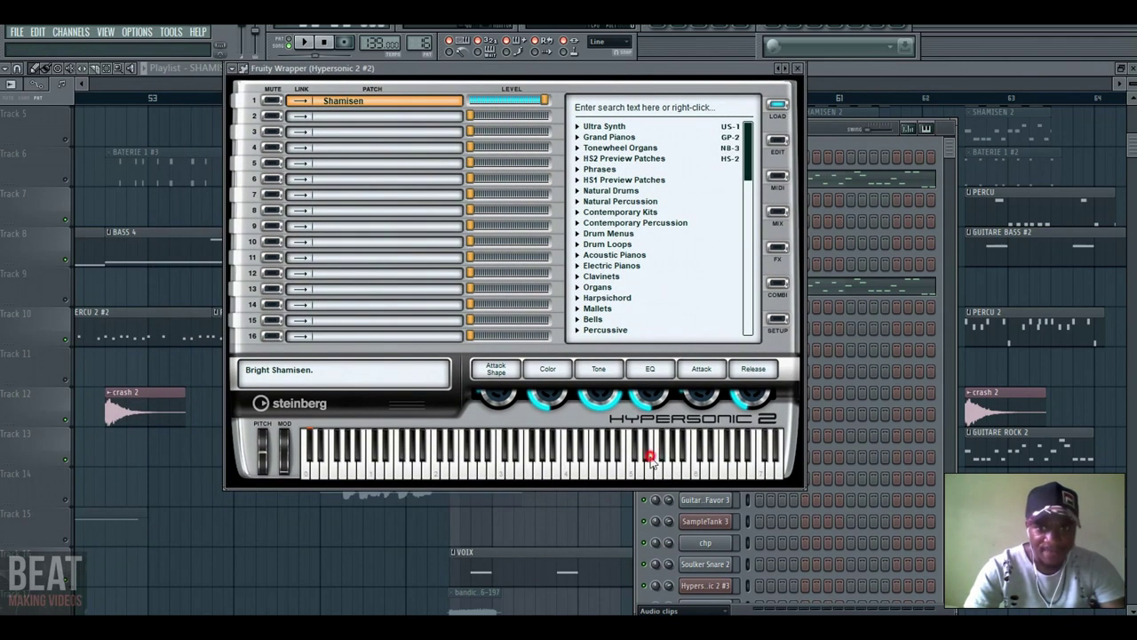
pyautogui.moveTo(651, 458); pyautogui.dragTo(394, 477)
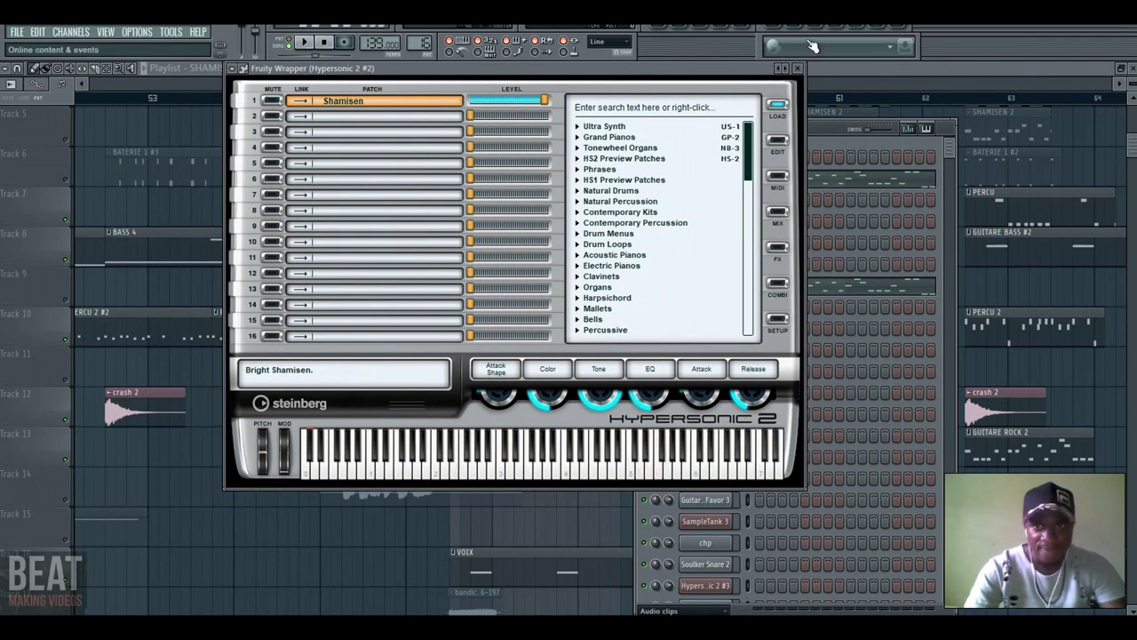
pyautogui.click(798, 69)
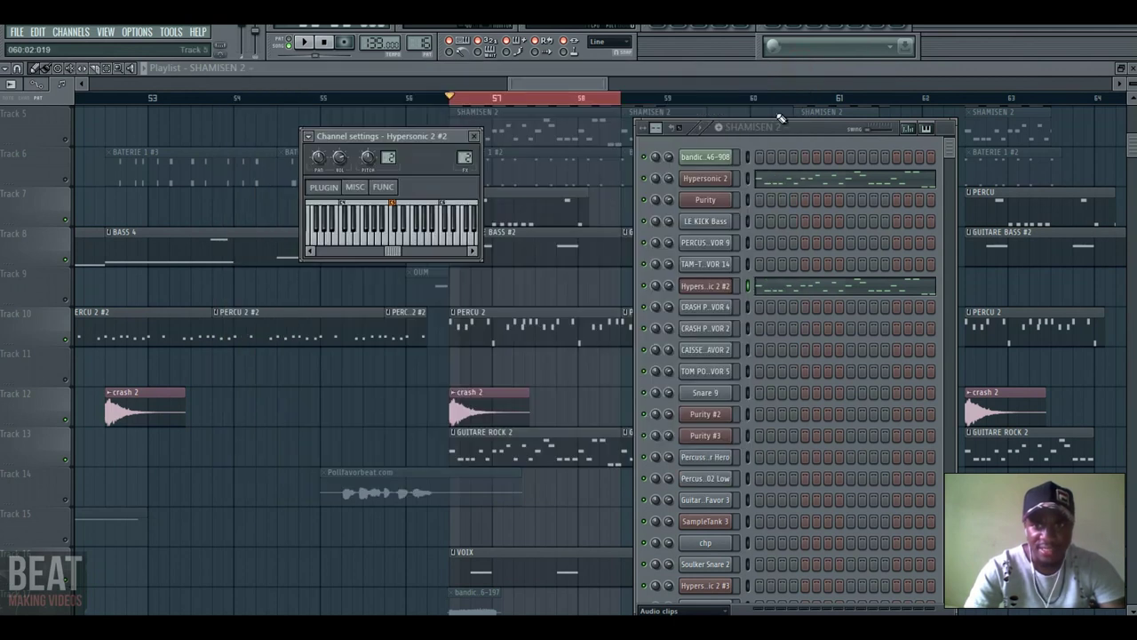
# - Open the Hypersonic 2 #2 channel's piano roll and audition the C5 and A4 keys
pyautogui.click(792, 290)
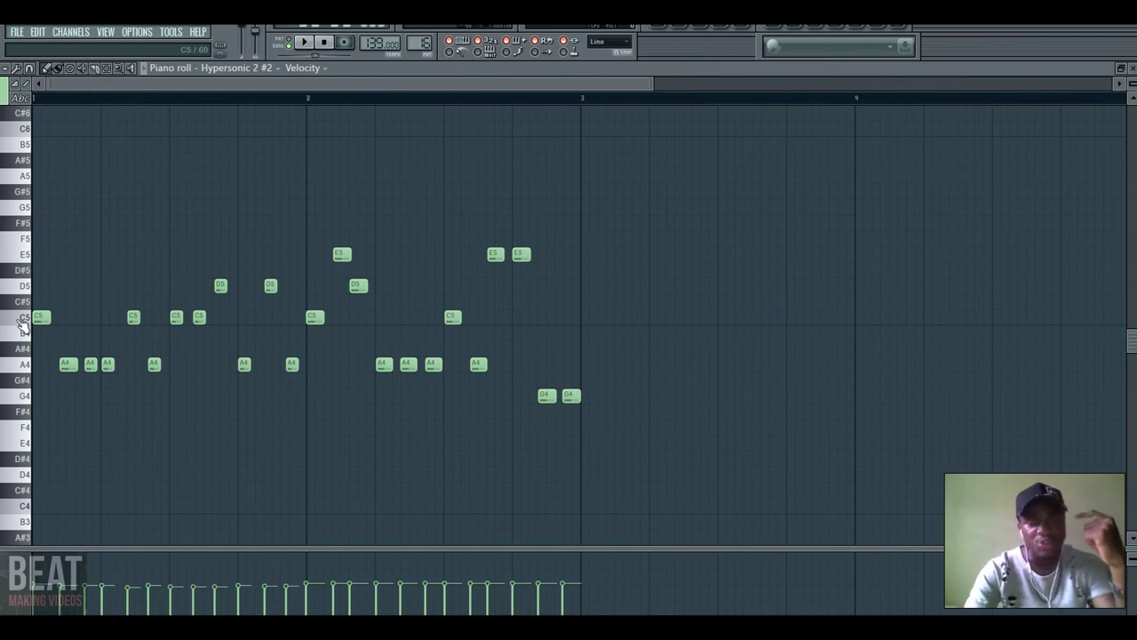
pyautogui.click(22, 321)
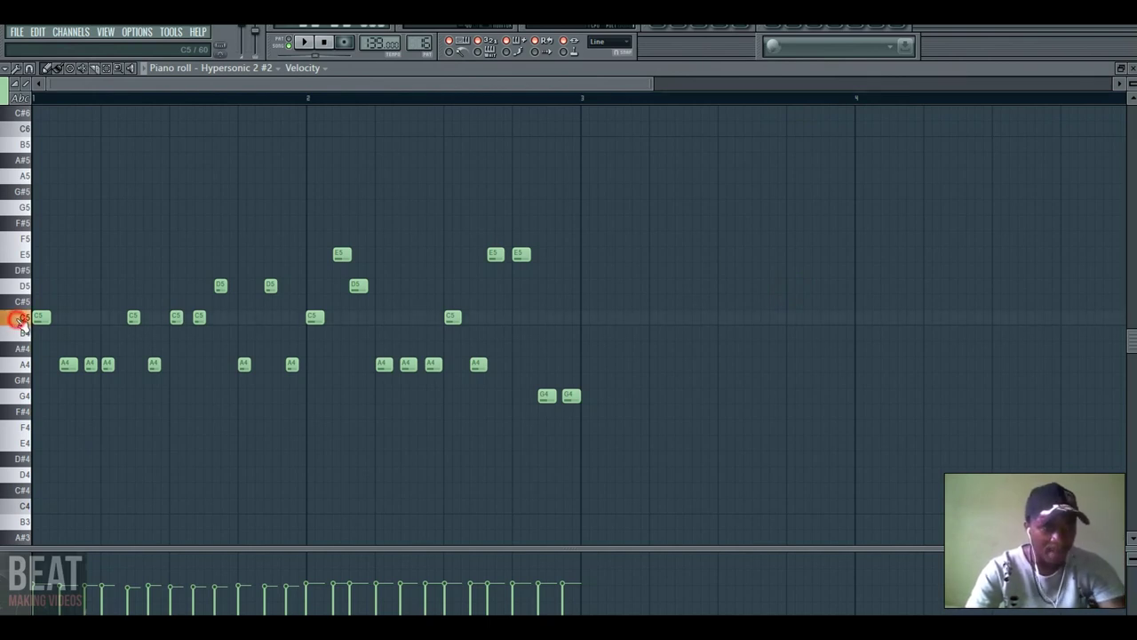
pyautogui.click(18, 368)
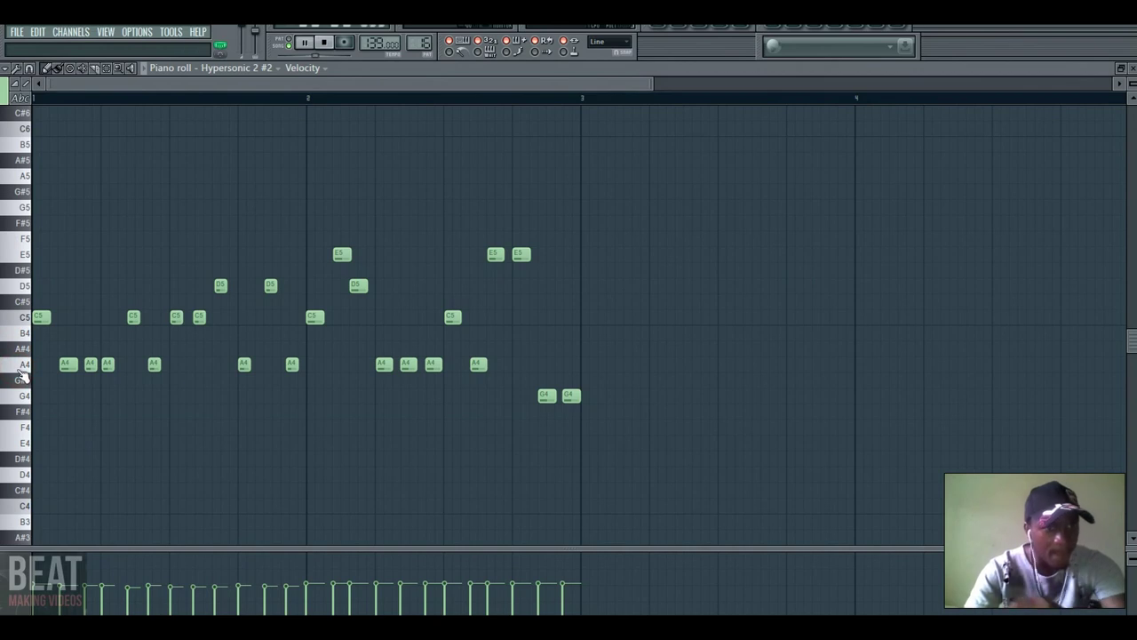
# - Unmute Track 5 in the playlist and play the SHAMISEN 2 notes in the Hypersonic 2 #2 piano roll
pyautogui.click(670, 25)
pyautogui.click(66, 141)
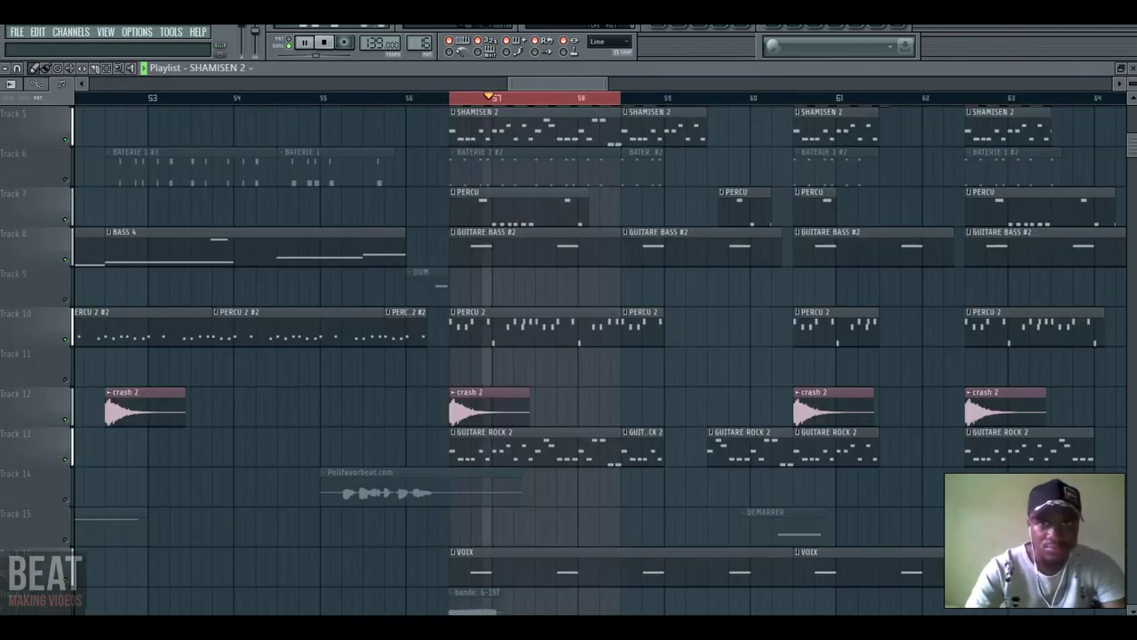
pyautogui.press('F7')
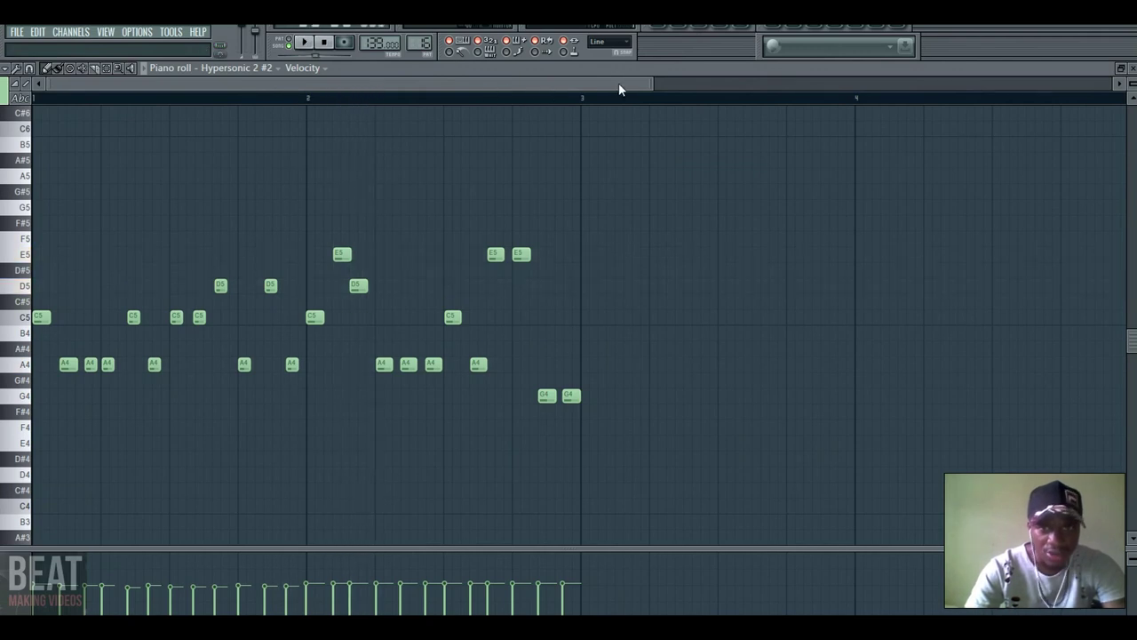
pyautogui.moveTo(657, 82); pyautogui.dragTo(477, 101)
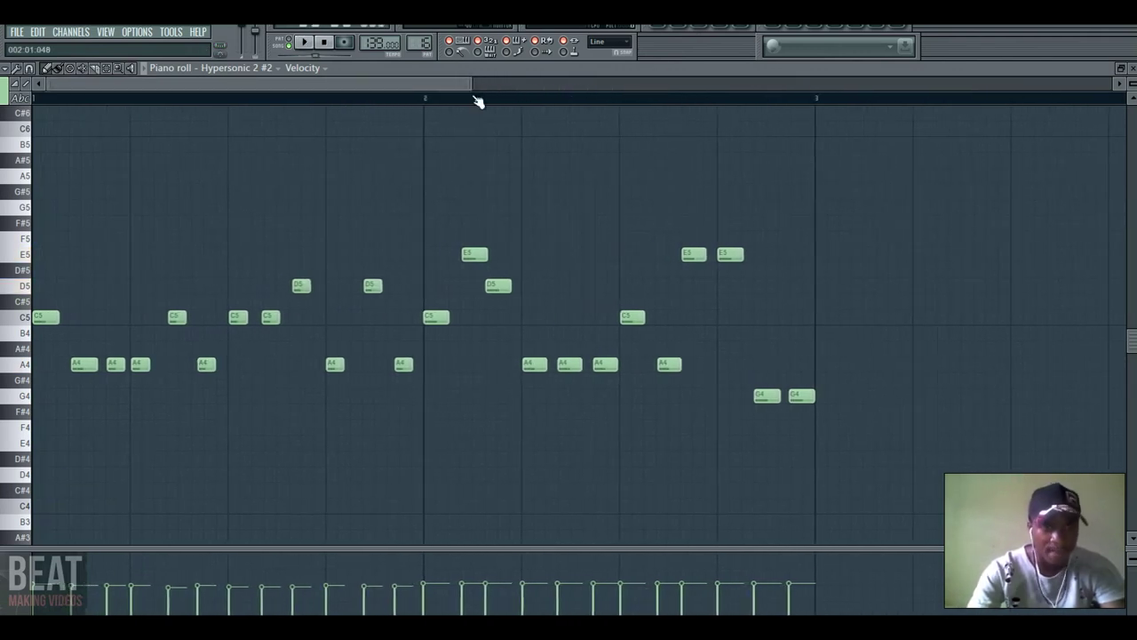
pyautogui.press('space')
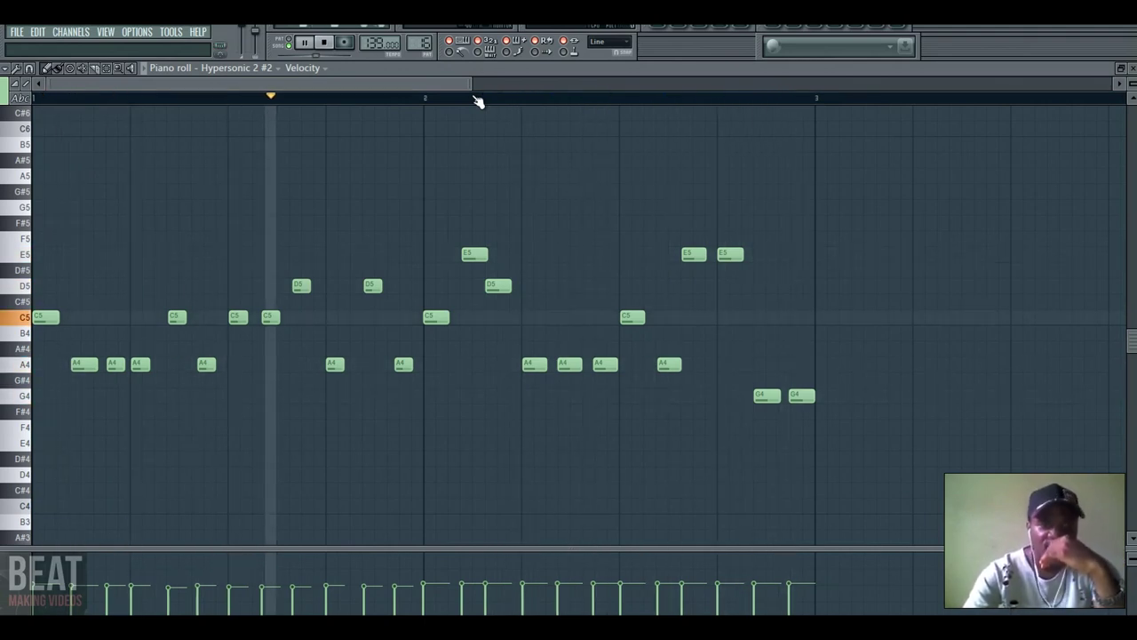
pyautogui.press('space')
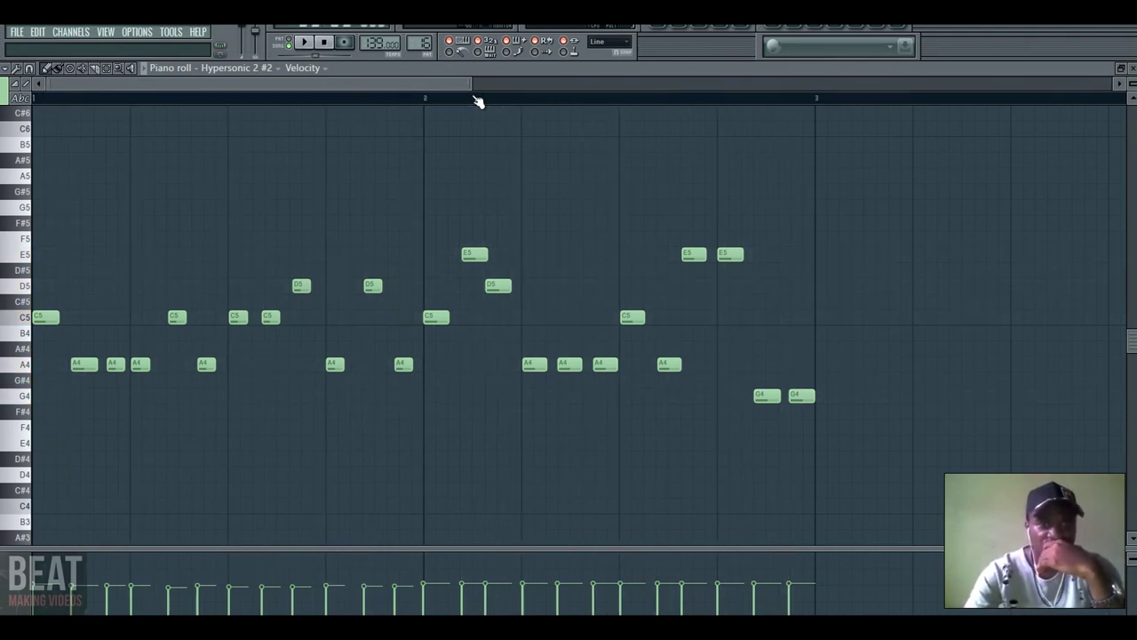
# - Unmute Track 6, select its BATERIE 1 #2 pattern and show the pattern's channels in the step sequencer
pyautogui.click(657, 27)
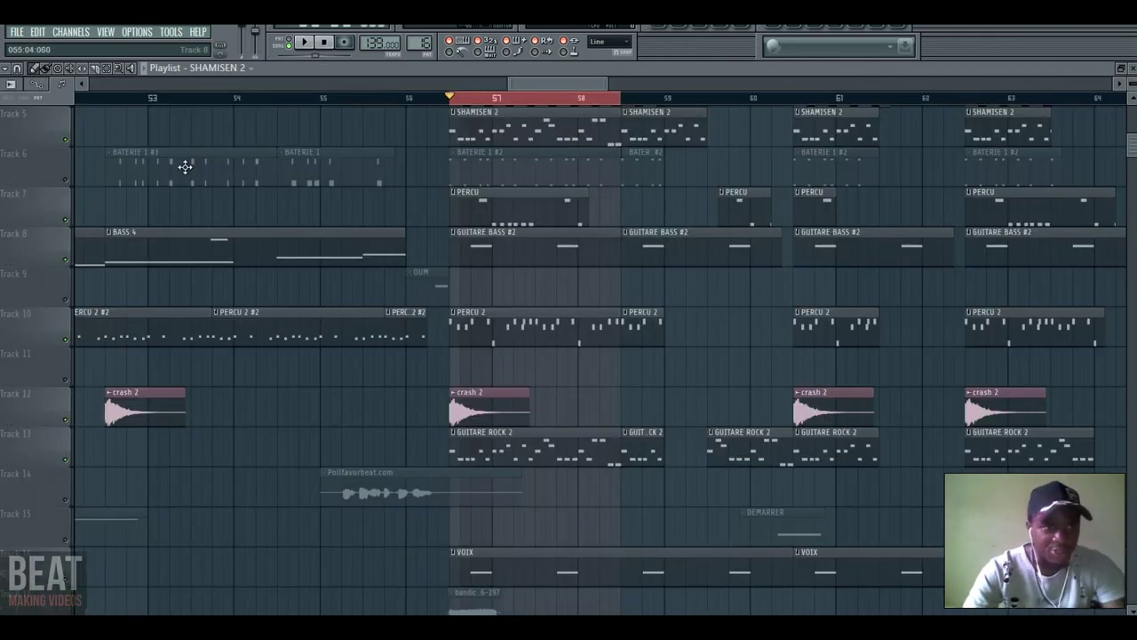
pyautogui.click(65, 180)
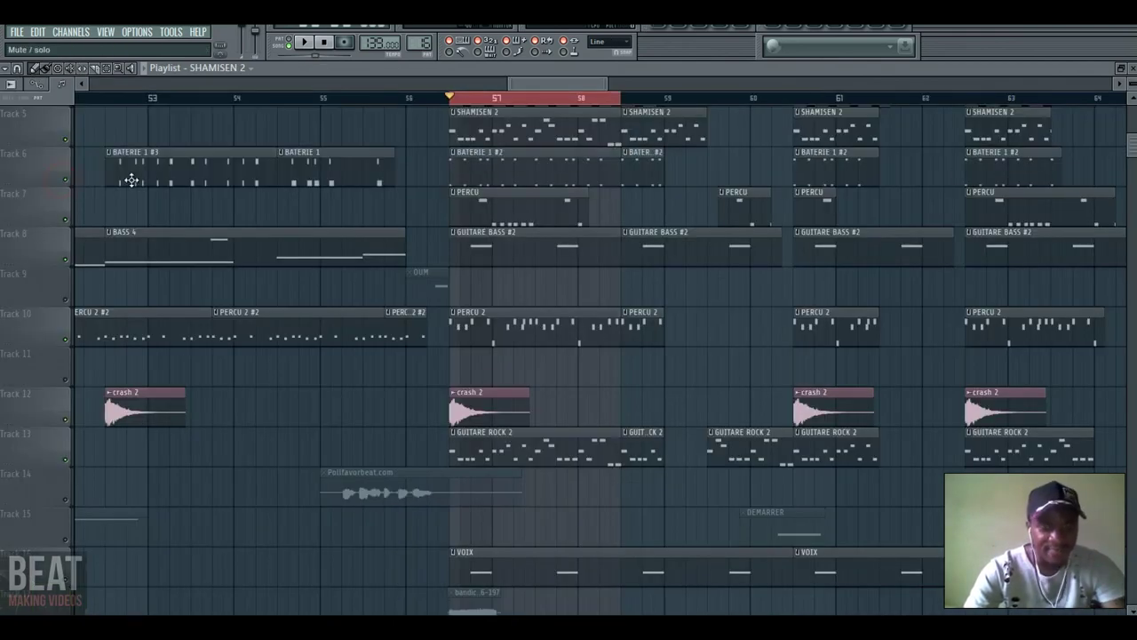
pyautogui.click(530, 181)
pyautogui.click(681, 29)
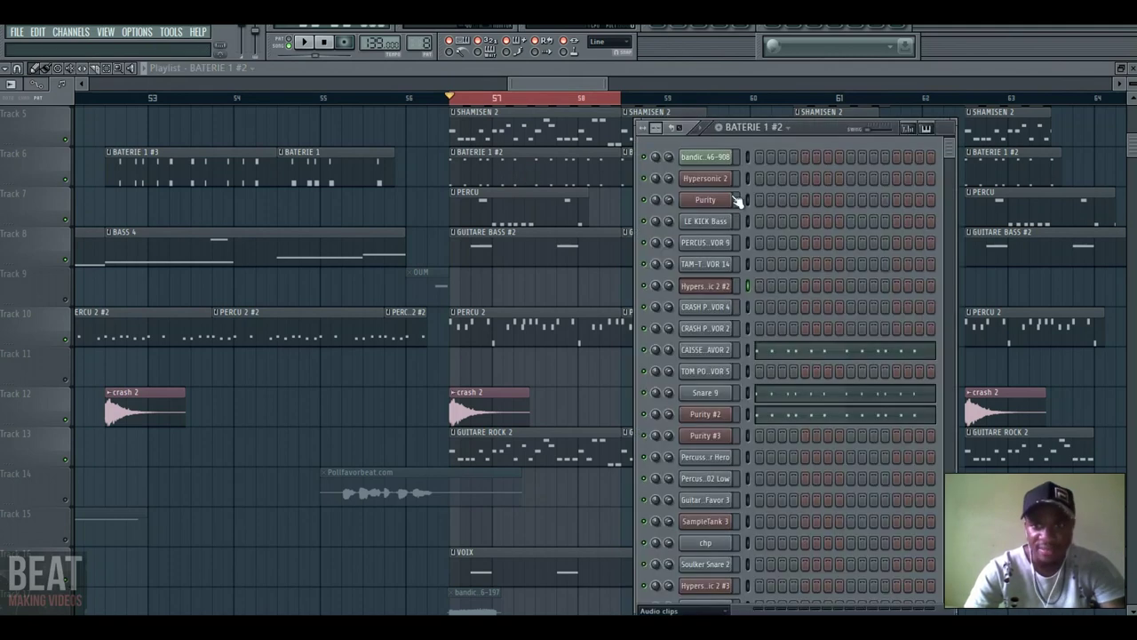
# - Open the Purity #2 plugin to show its Snares preset, and audition its G3 notes in the piano roll
pyautogui.click(722, 414)
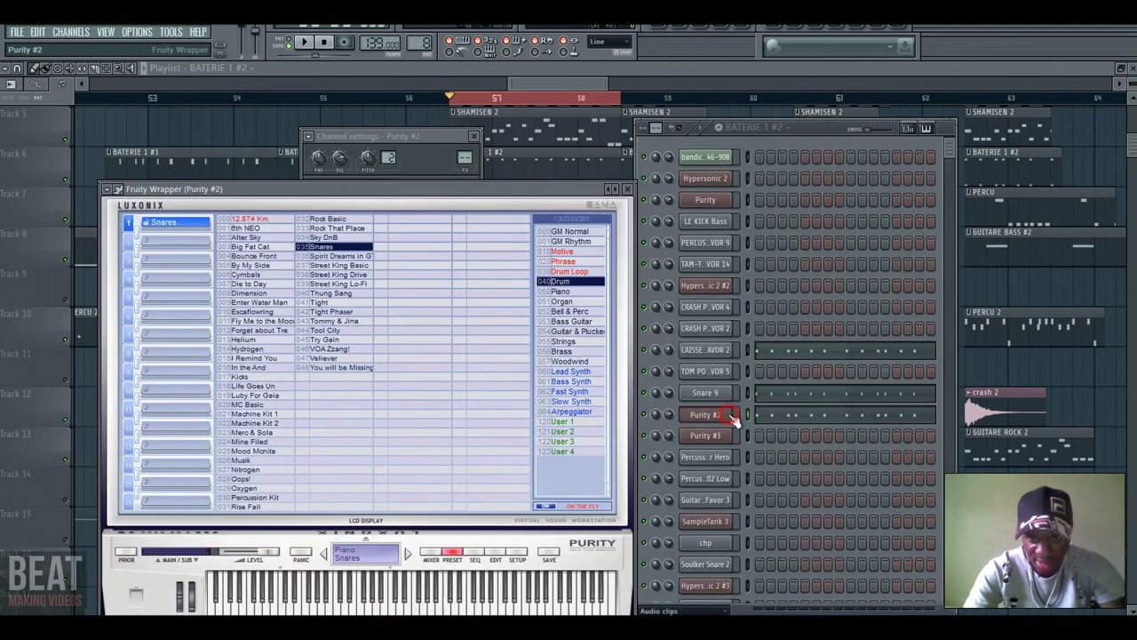
pyautogui.moveTo(529, 189); pyautogui.dragTo(565, 170)
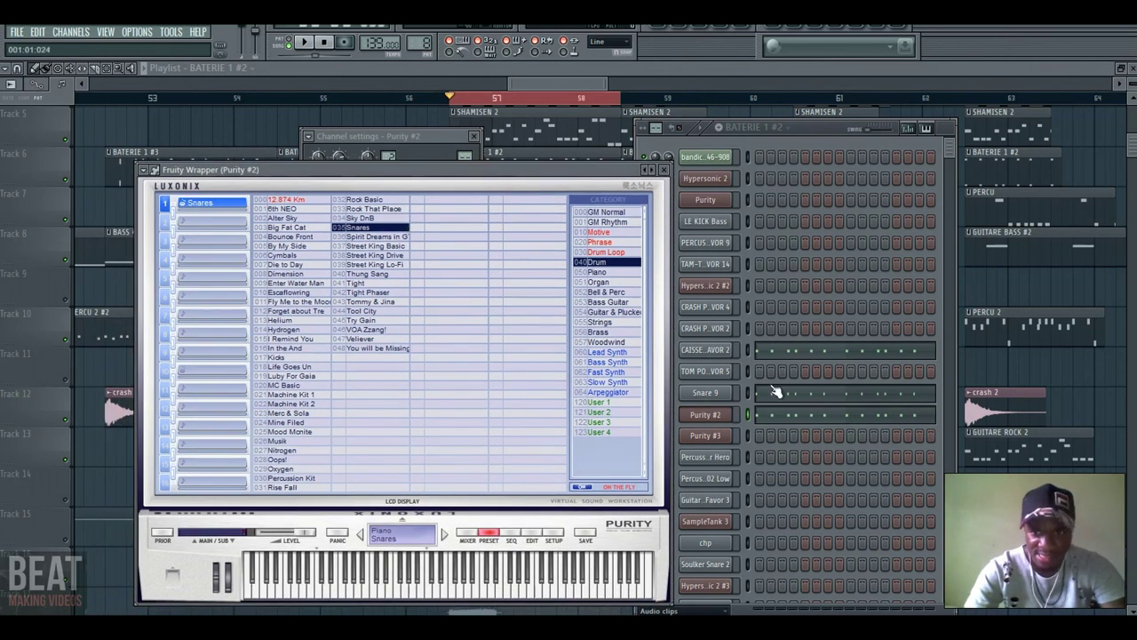
pyautogui.click(773, 421)
pyautogui.click(23, 327)
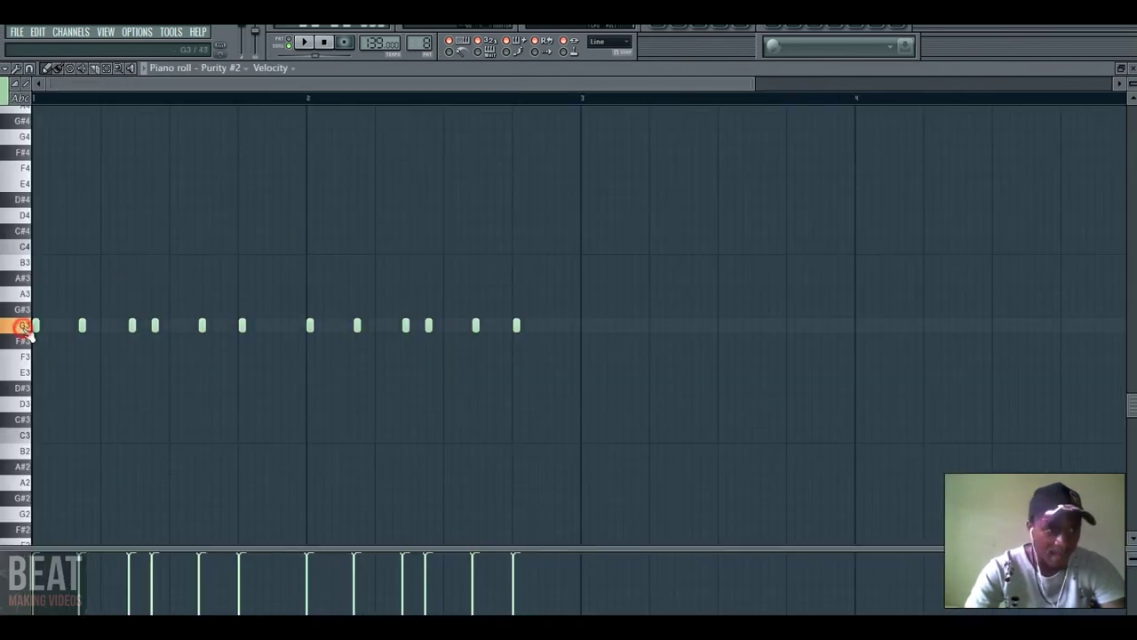
pyautogui.press('space')
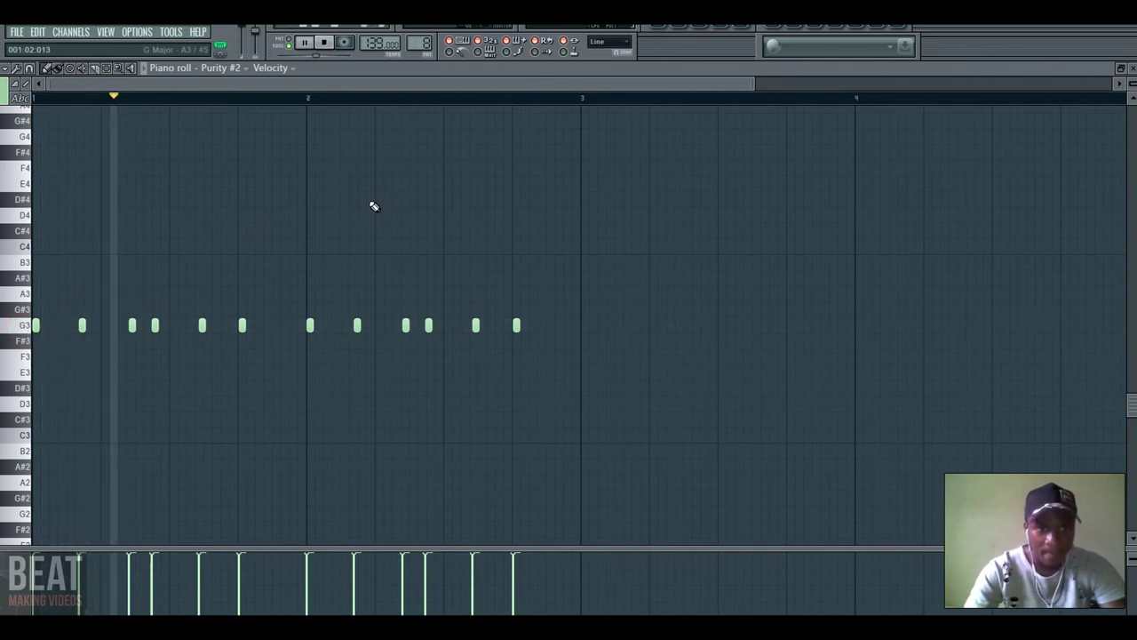
# - Show the step sequencer and audition the CAISSE and Snare 9 channels of the BATERIE 1 #2 pattern
pyautogui.press('F6')
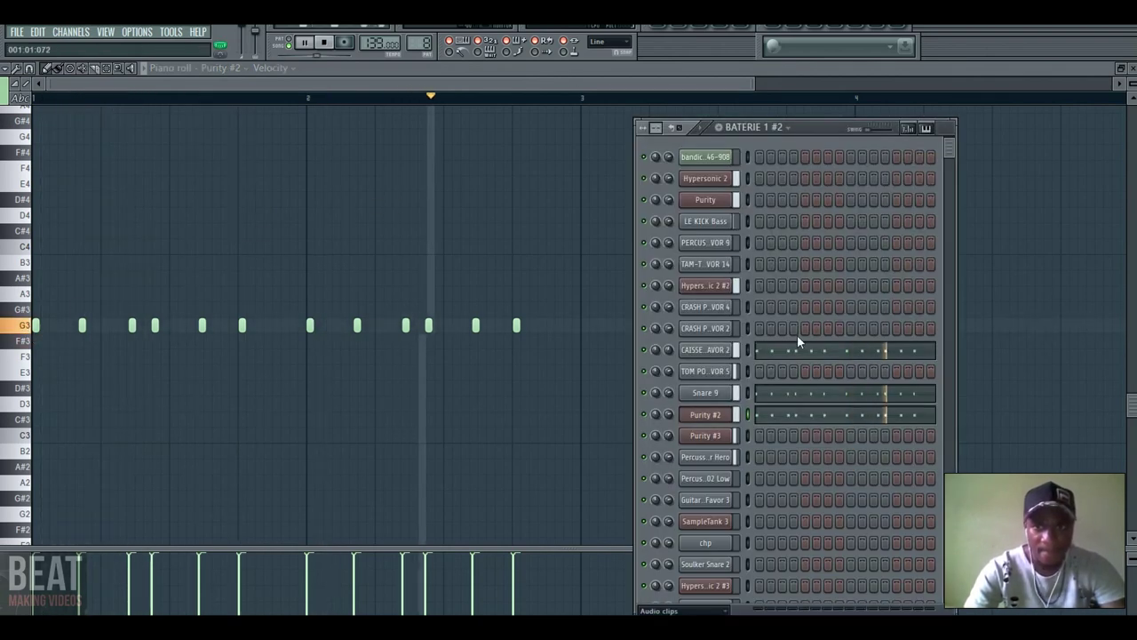
pyautogui.click(749, 349)
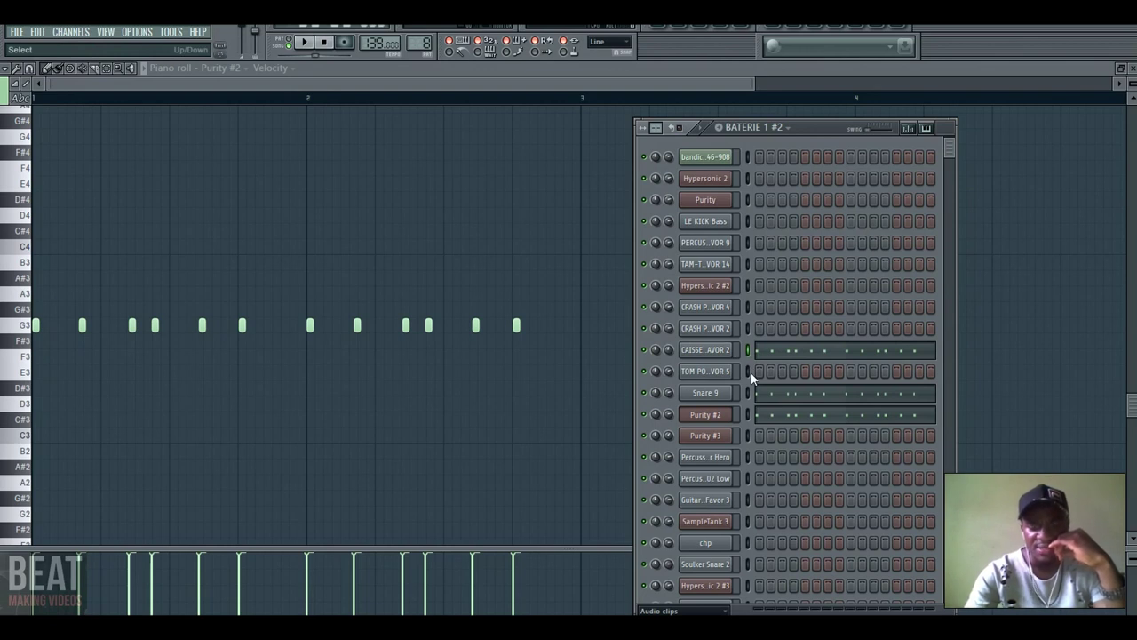
pyautogui.press('q')
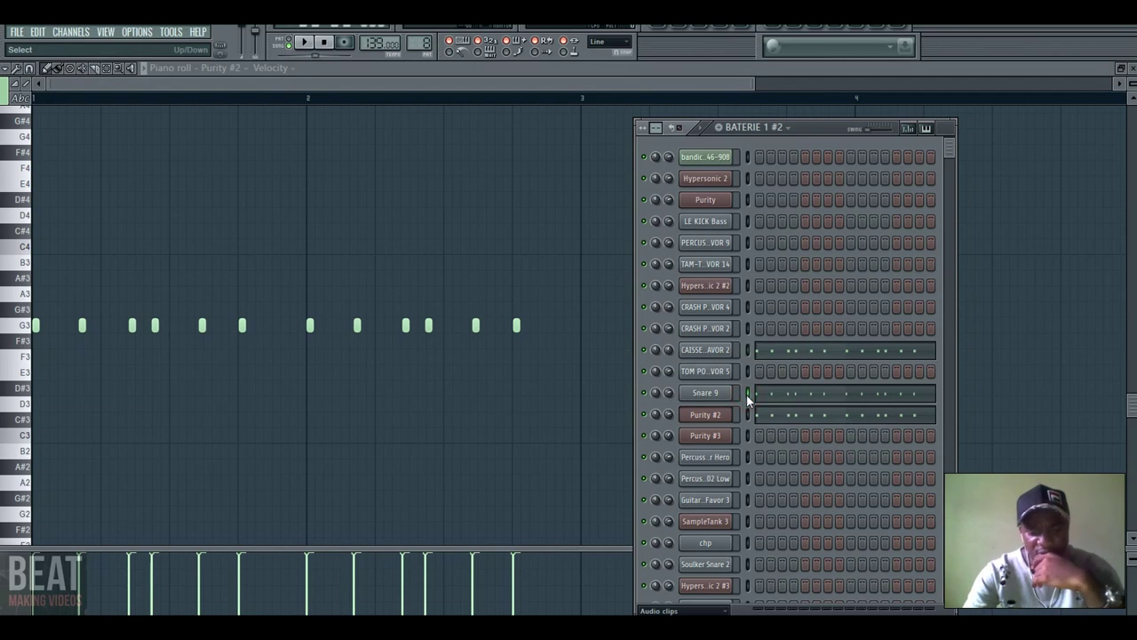
pyautogui.press('q')
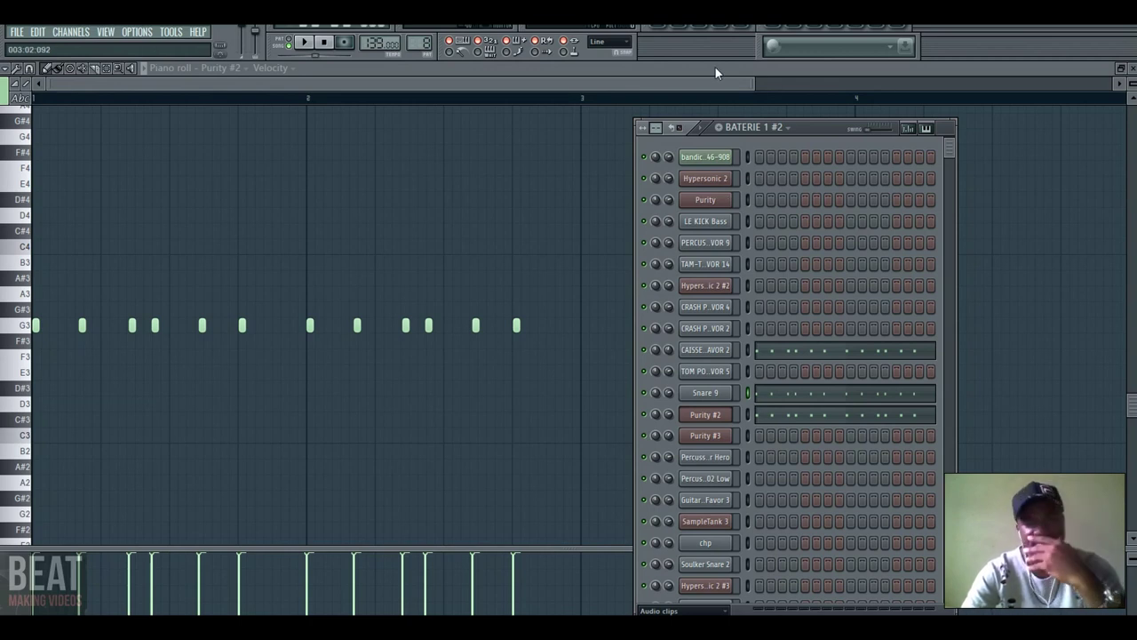
# - Play the BATERIE 1 #2 pattern with the step sequencer hidden, following its notes in the Purity #2 piano roll
pyautogui.click(726, 28)
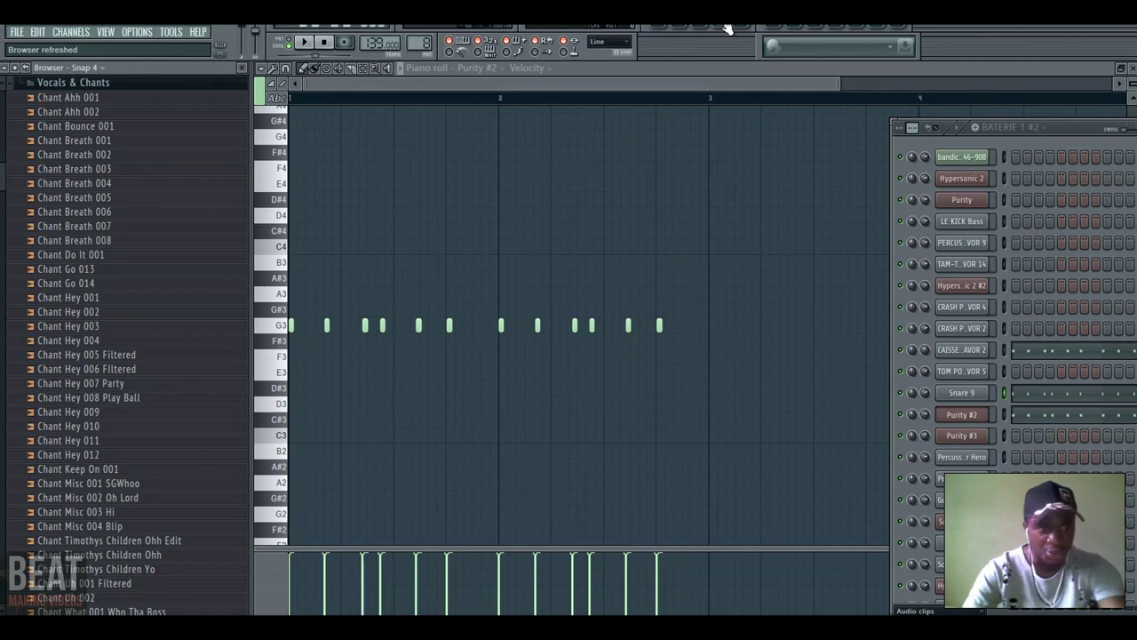
pyautogui.click(726, 28)
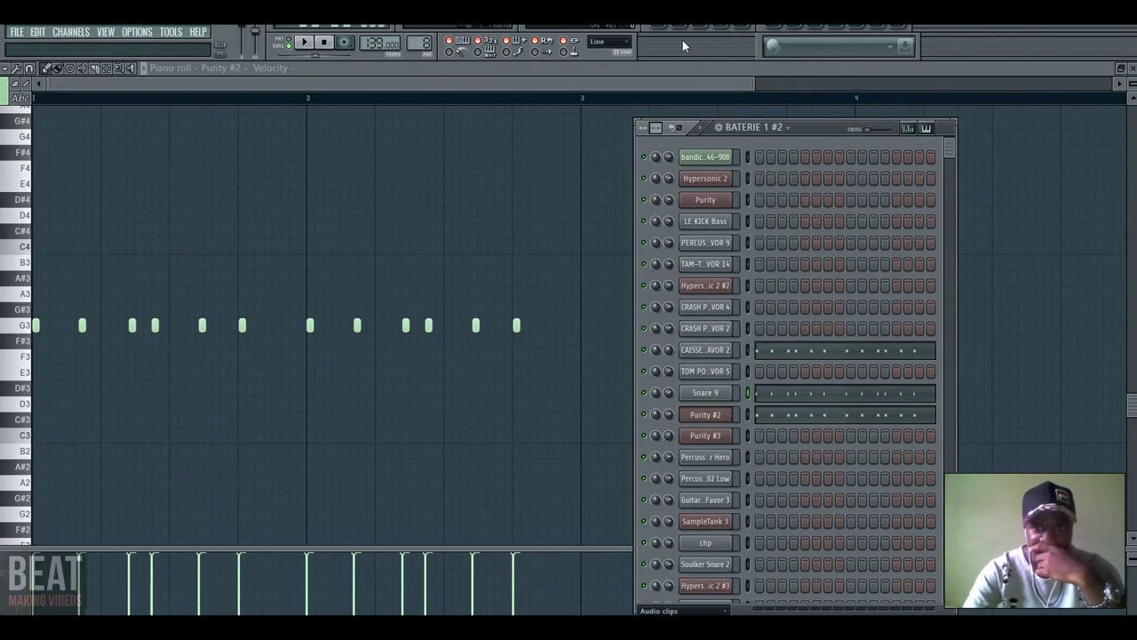
pyautogui.click(309, 45)
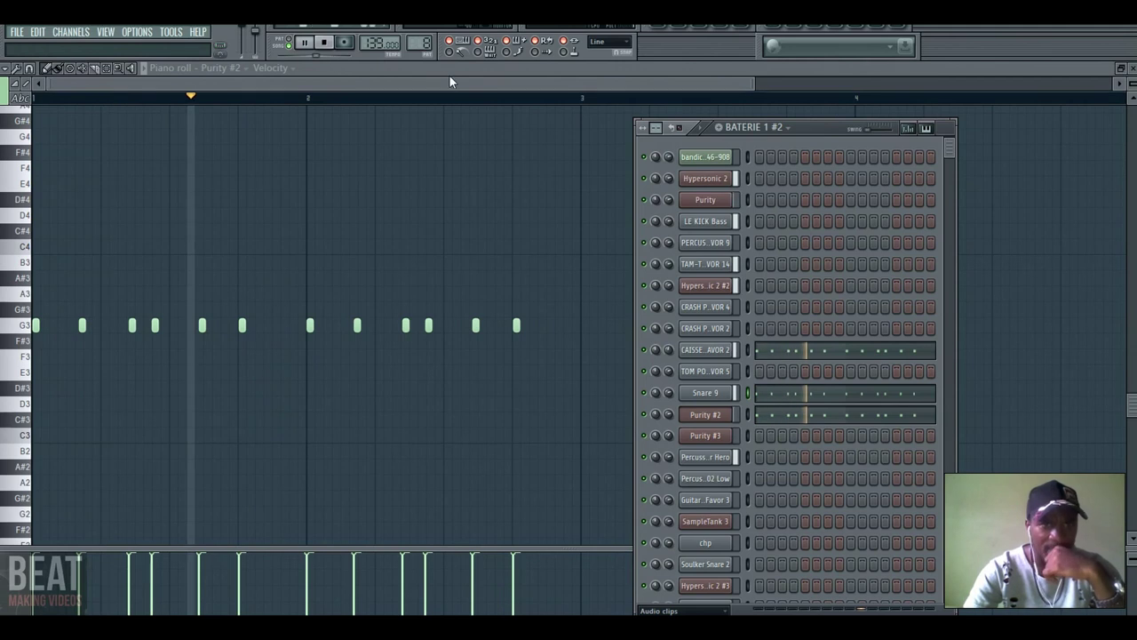
pyautogui.press('F6')
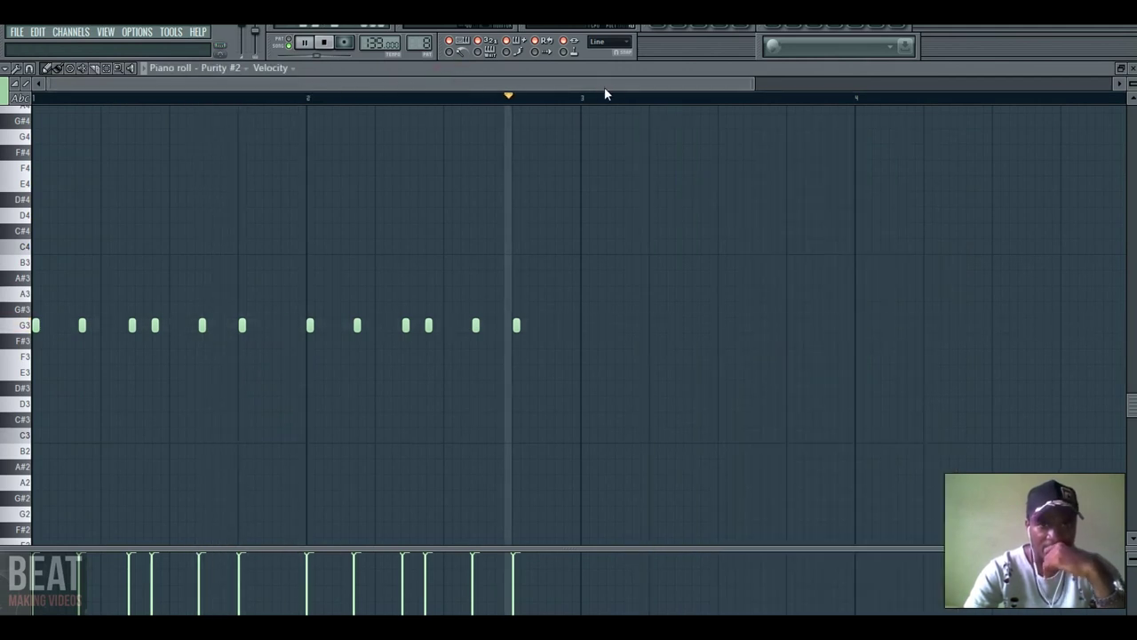
pyautogui.moveTo(751, 89); pyautogui.dragTo(696, 91)
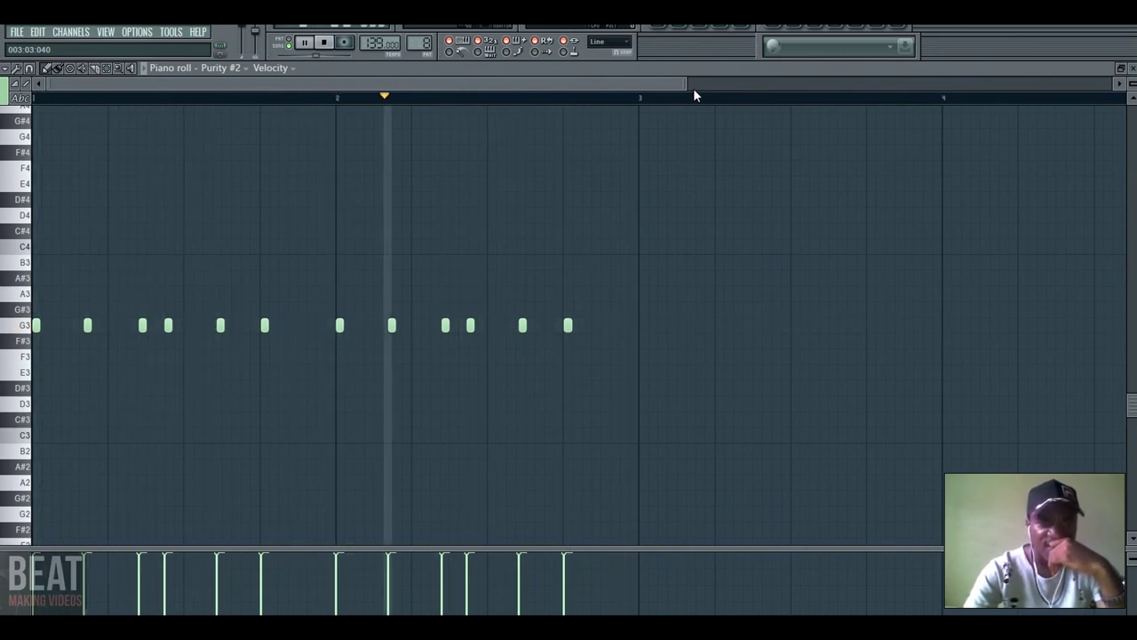
pyautogui.press('space')
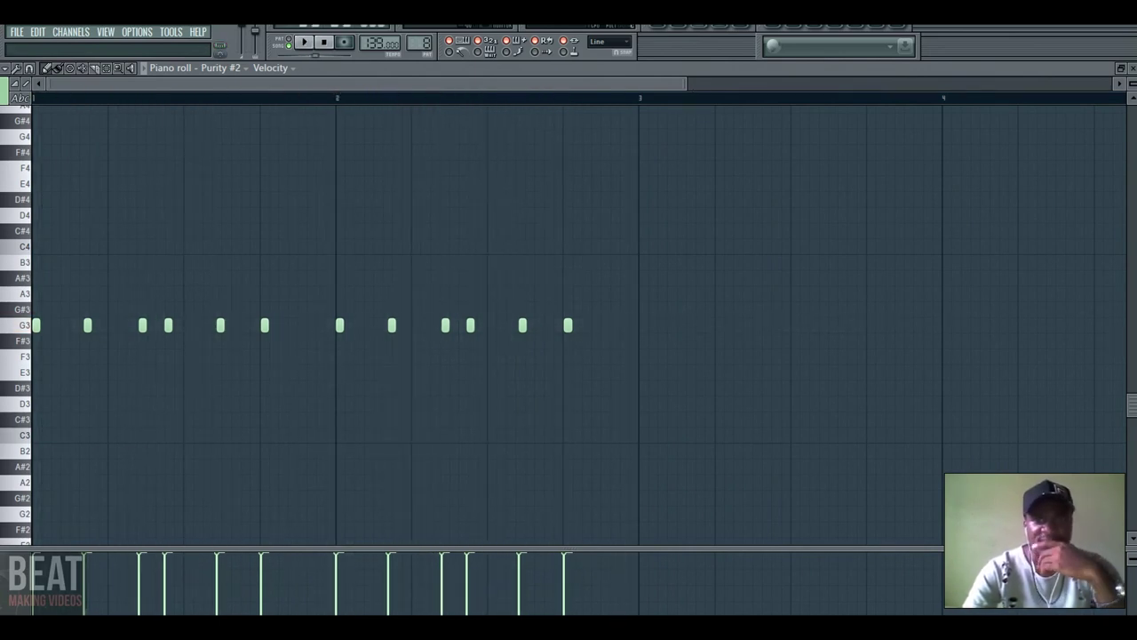
# - Return to the playlist, unmute Track 3 and select its R5 pattern
pyautogui.press('F6')
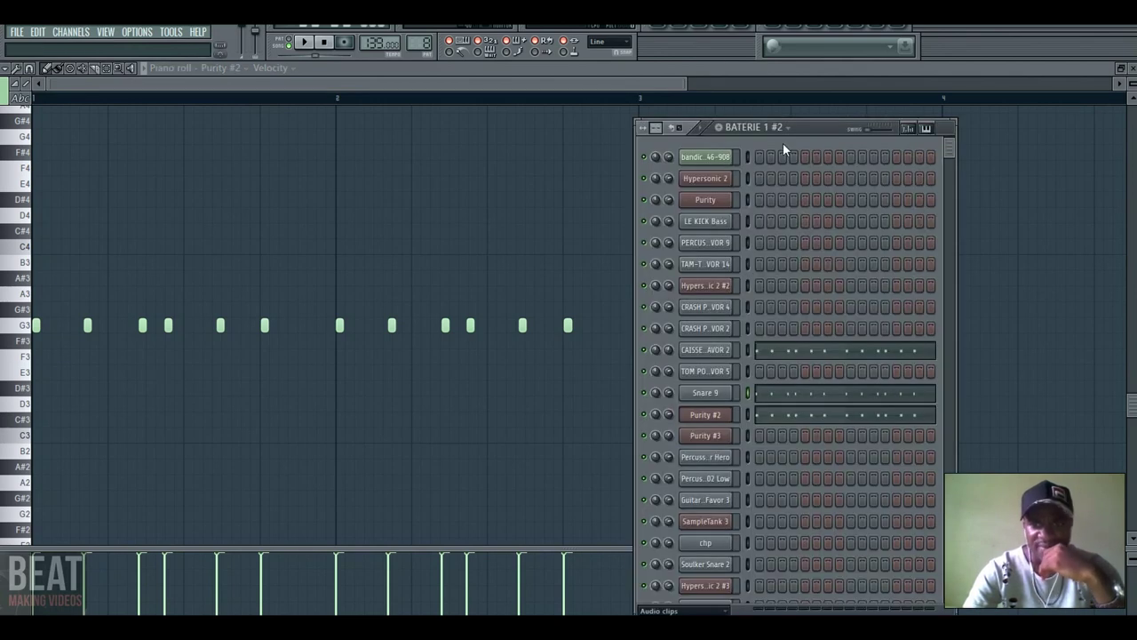
pyautogui.click(661, 29)
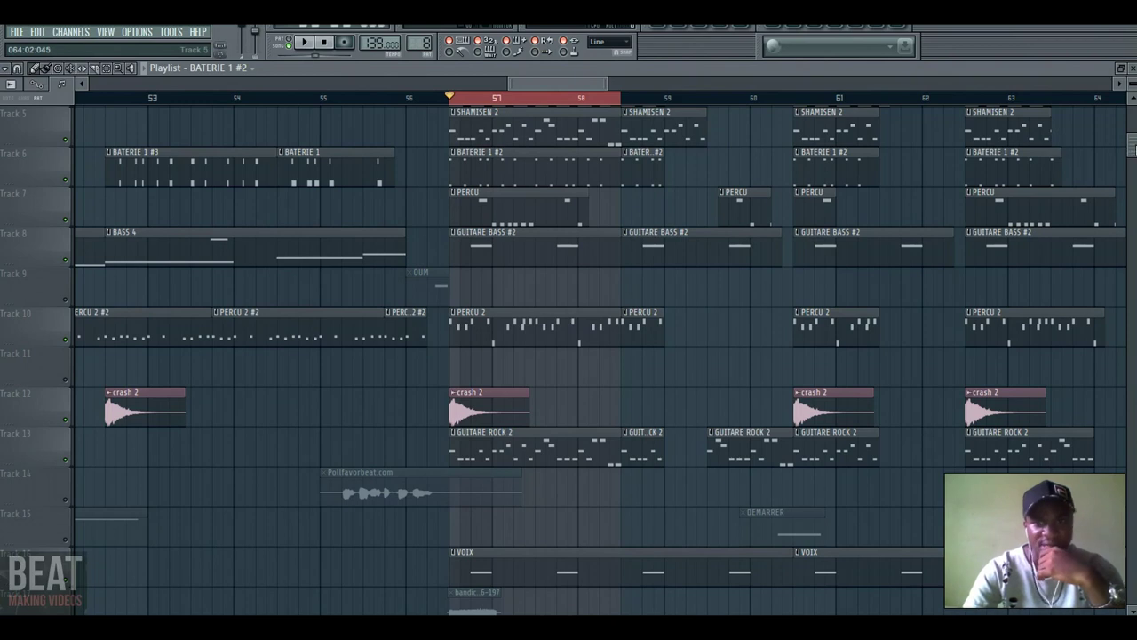
pyautogui.scroll(4, 1122, 125)
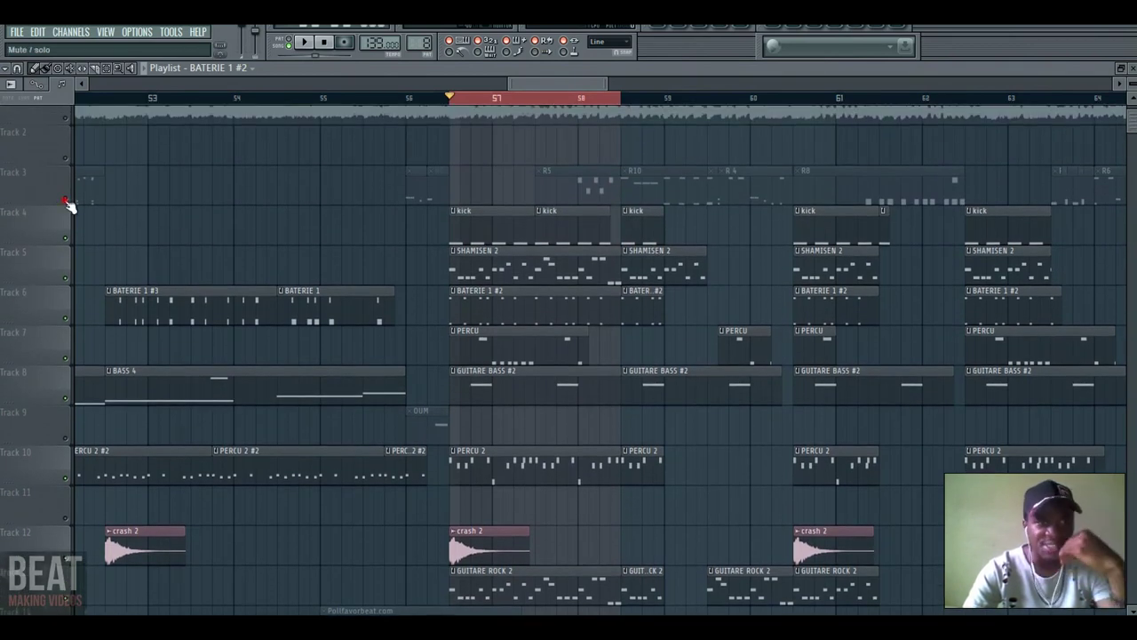
pyautogui.click(66, 200)
pyautogui.click(550, 186)
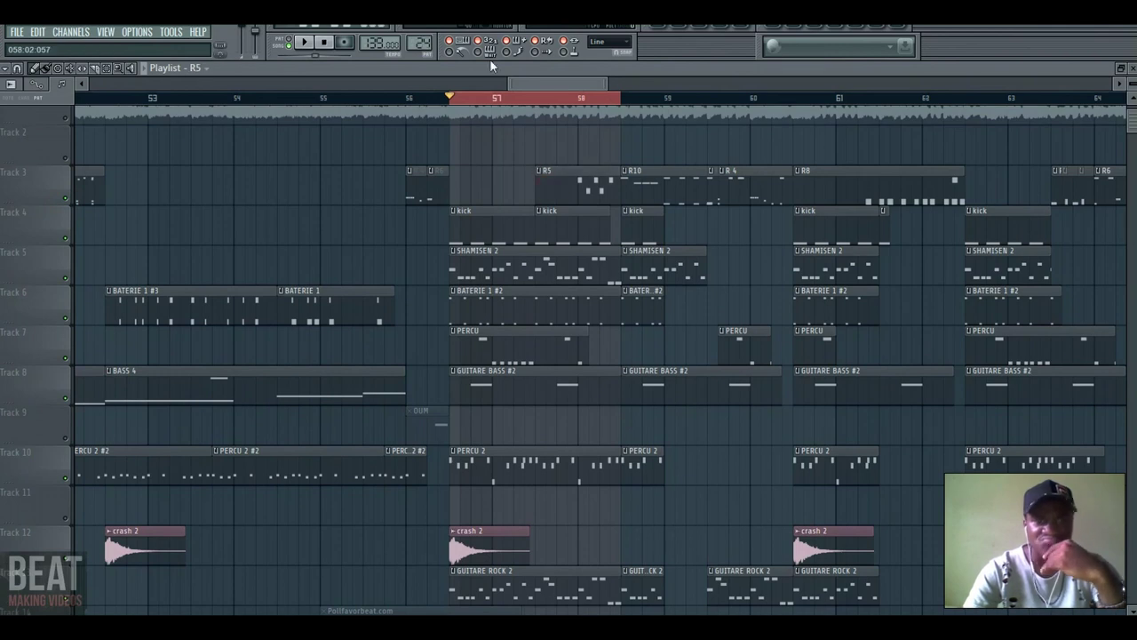
# - Set the playlist's time selection from 056:03:000 to 060:03:000, leaving no clips selected
pyautogui.click(106, 69)
pyautogui.keyDown('ctrl'); pyautogui.click(549, 98); pyautogui.keyUp('ctrl')
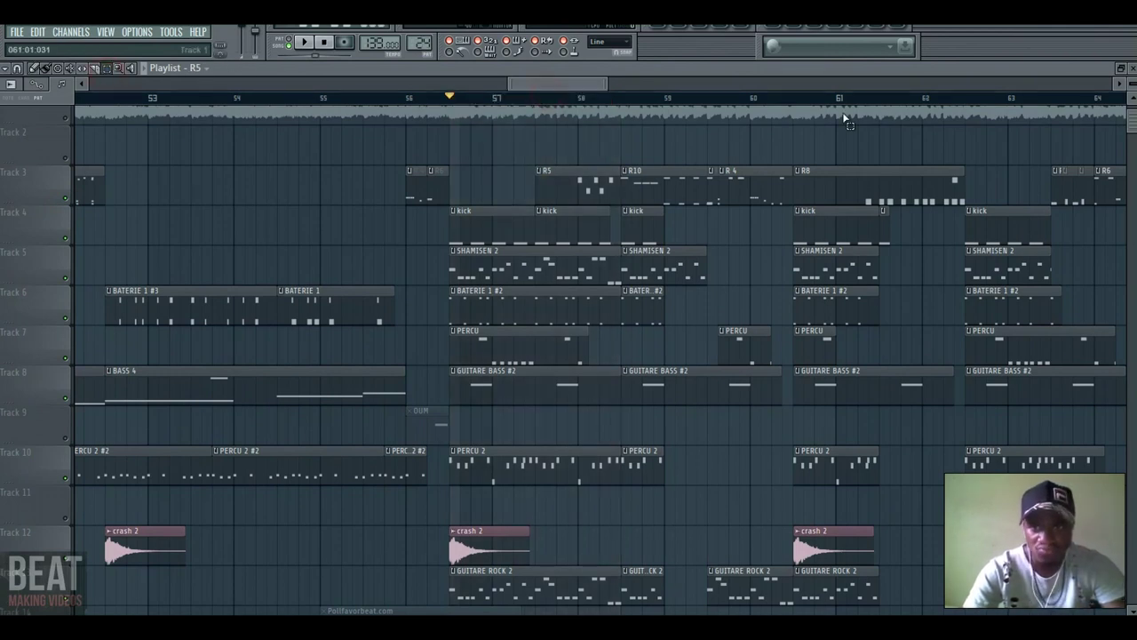
pyautogui.moveTo(795, 113); pyautogui.dragTo(464, 156)
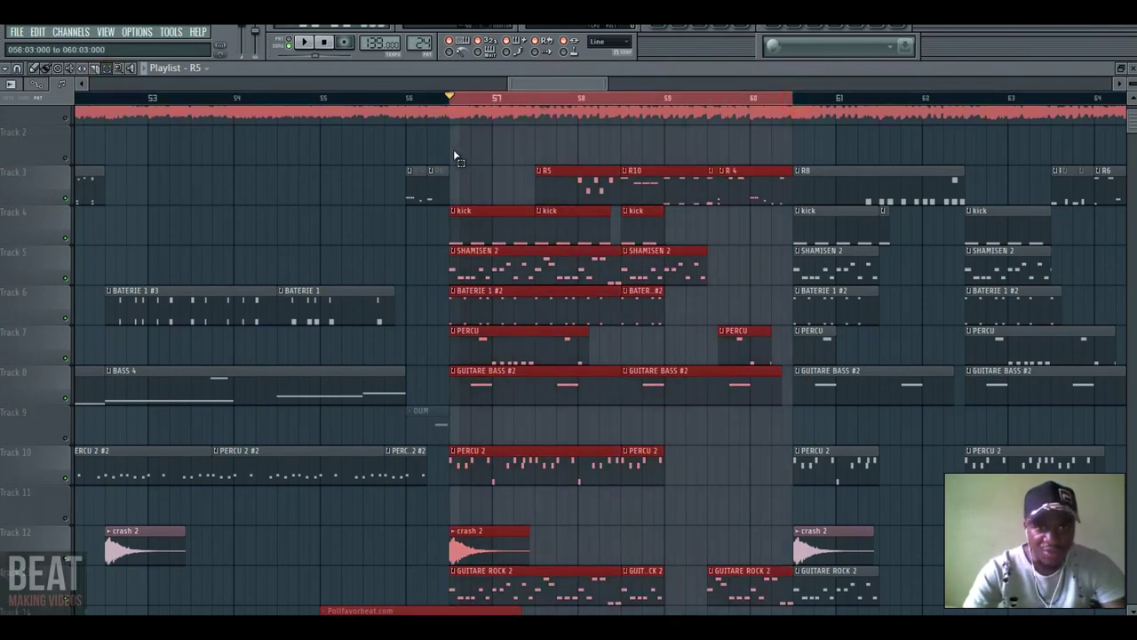
pyautogui.click(36, 69)
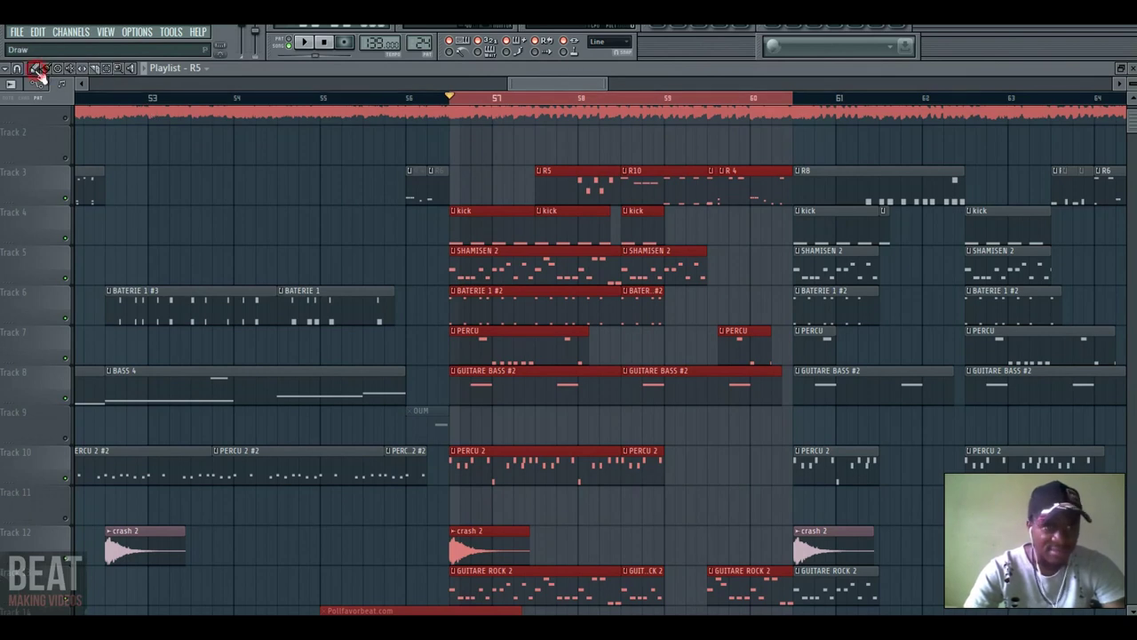
pyautogui.keyDown('ctrl'); pyautogui.click(835, 159); pyautogui.keyUp('ctrl')
# - Play the selected range with Track 3 included and show the R5 pattern's channels in the step sequencer
pyautogui.press('space')
pyautogui.click(591, 185)
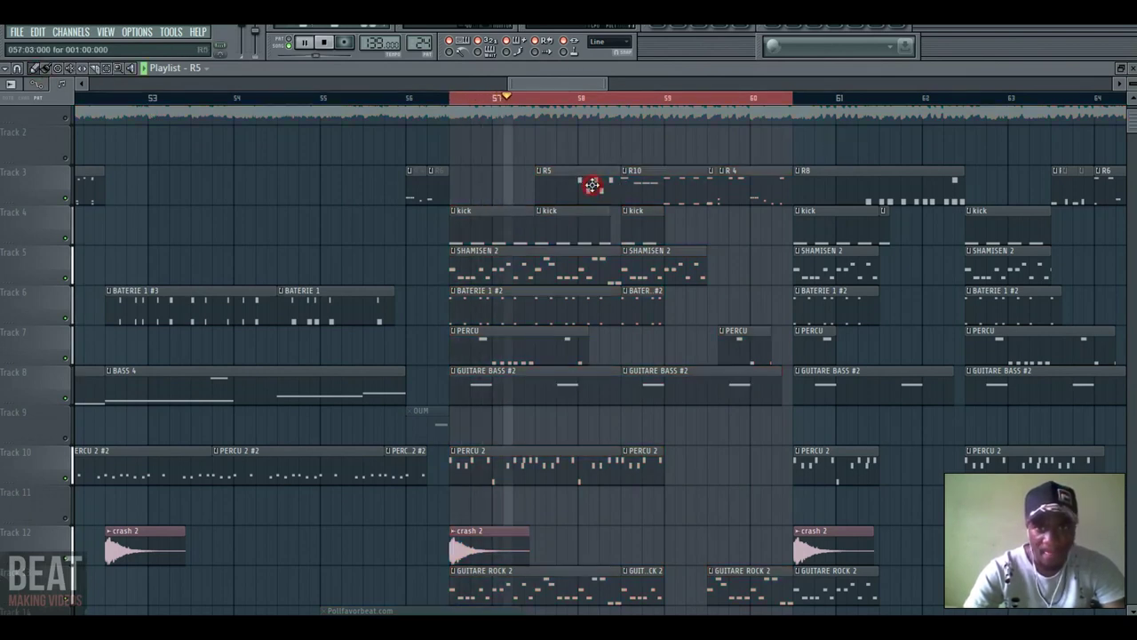
pyautogui.click(677, 28)
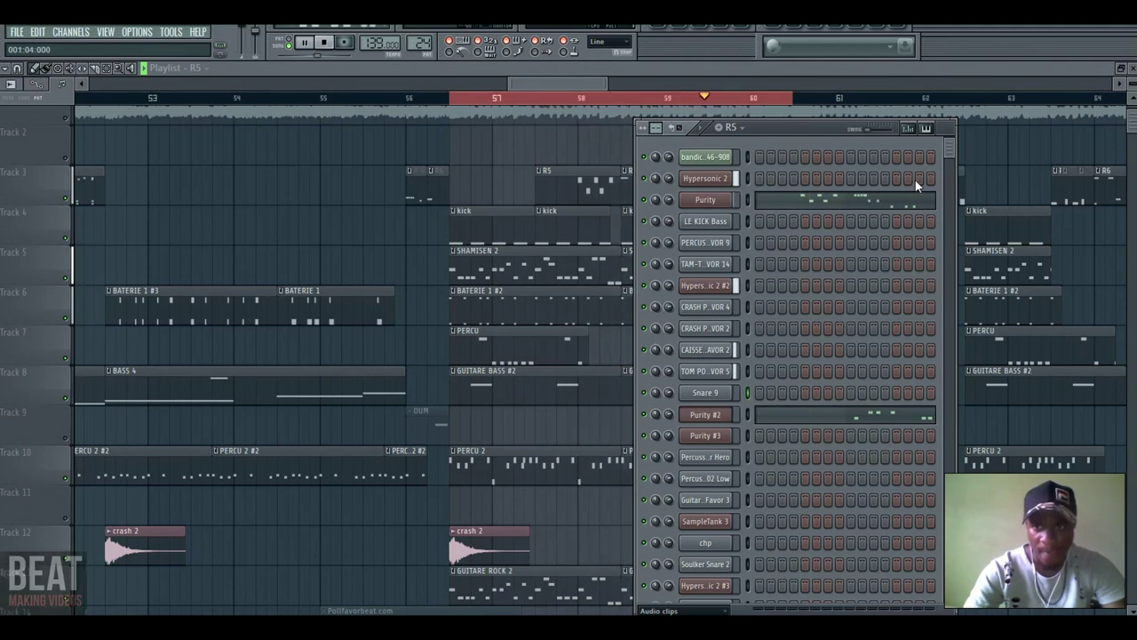
pyautogui.click(670, 78)
pyautogui.press('space')
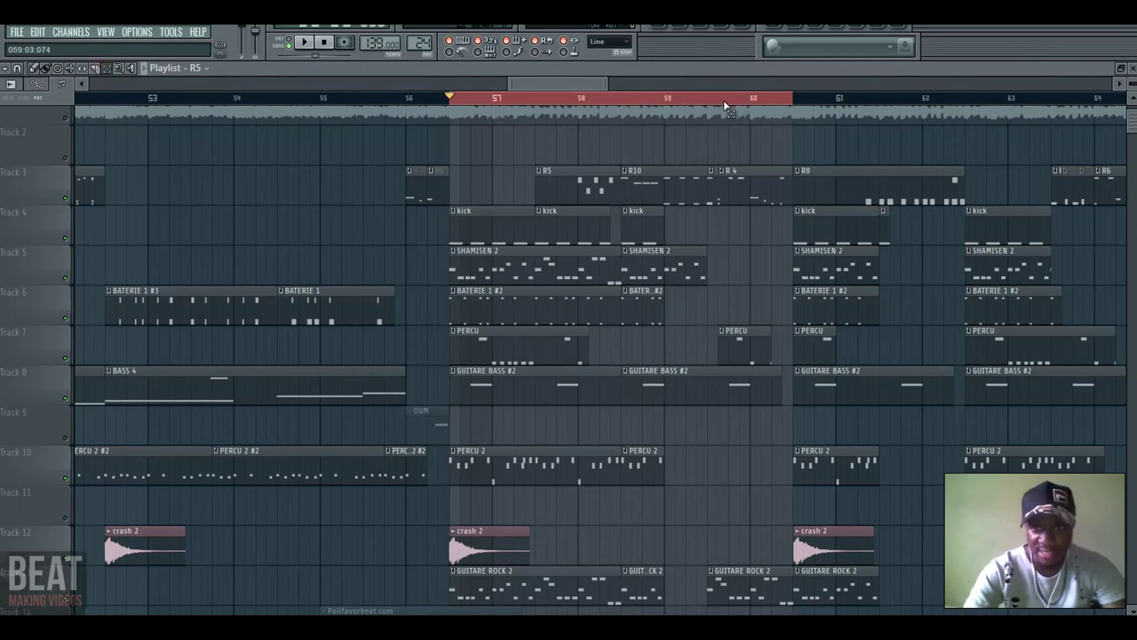
# - Narrow the time selection to the R 4 clip around bar 60 and play it in a loop, checking the channels in the step sequencer
pyautogui.moveTo(728, 100); pyautogui.dragTo(781, 109)
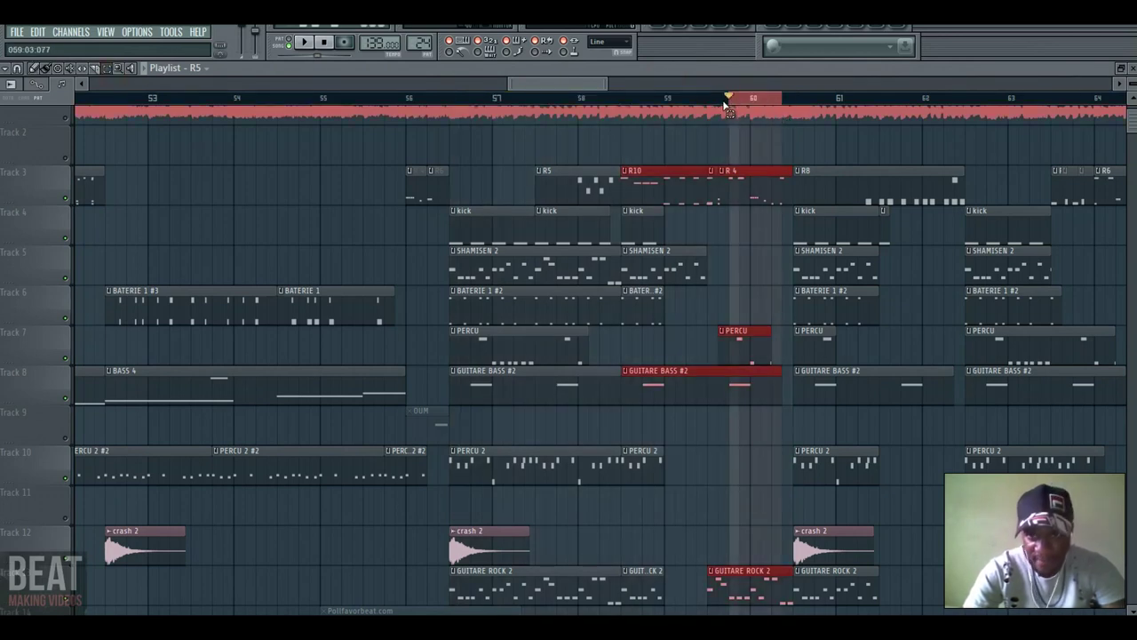
pyautogui.press('space')
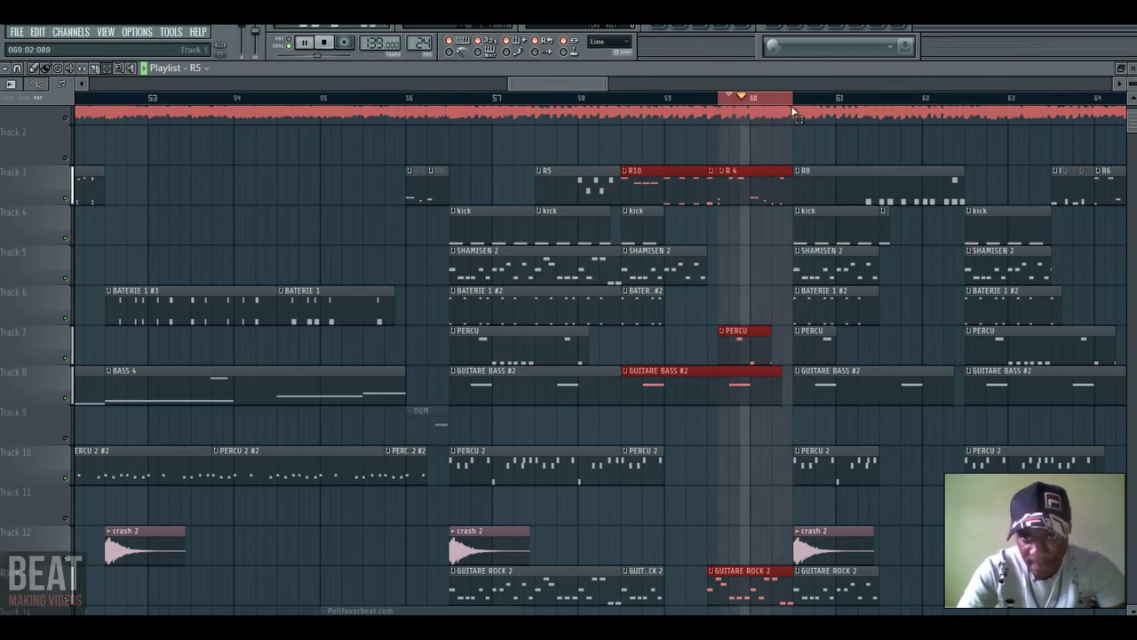
pyautogui.click(685, 31)
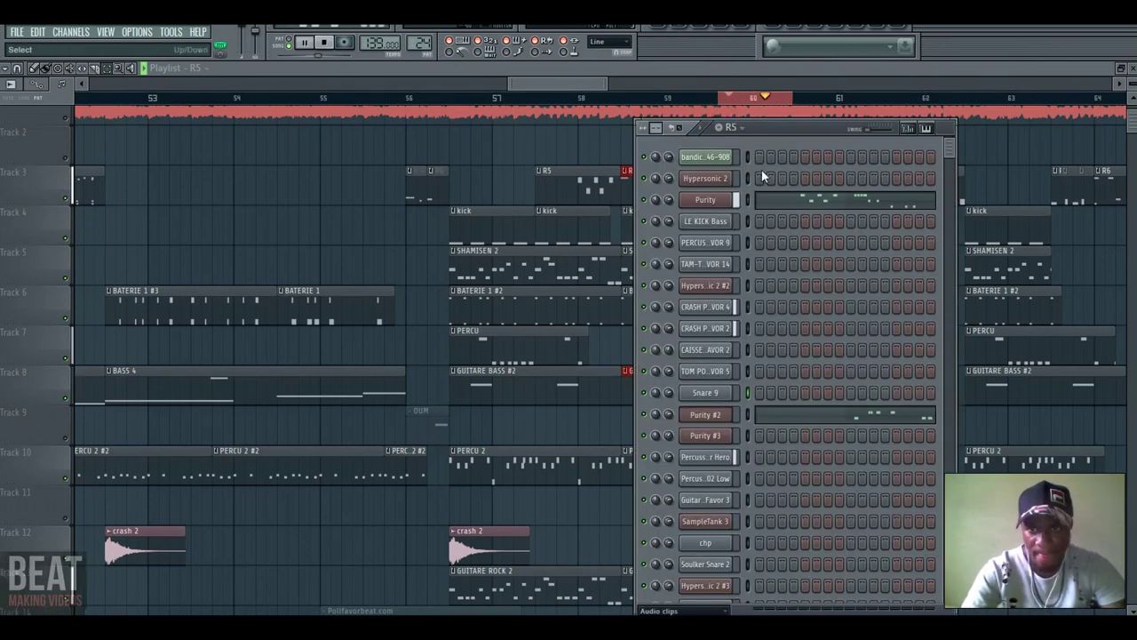
pyautogui.moveTo(946, 148); pyautogui.dragTo(935, 105)
pyautogui.click(902, 69)
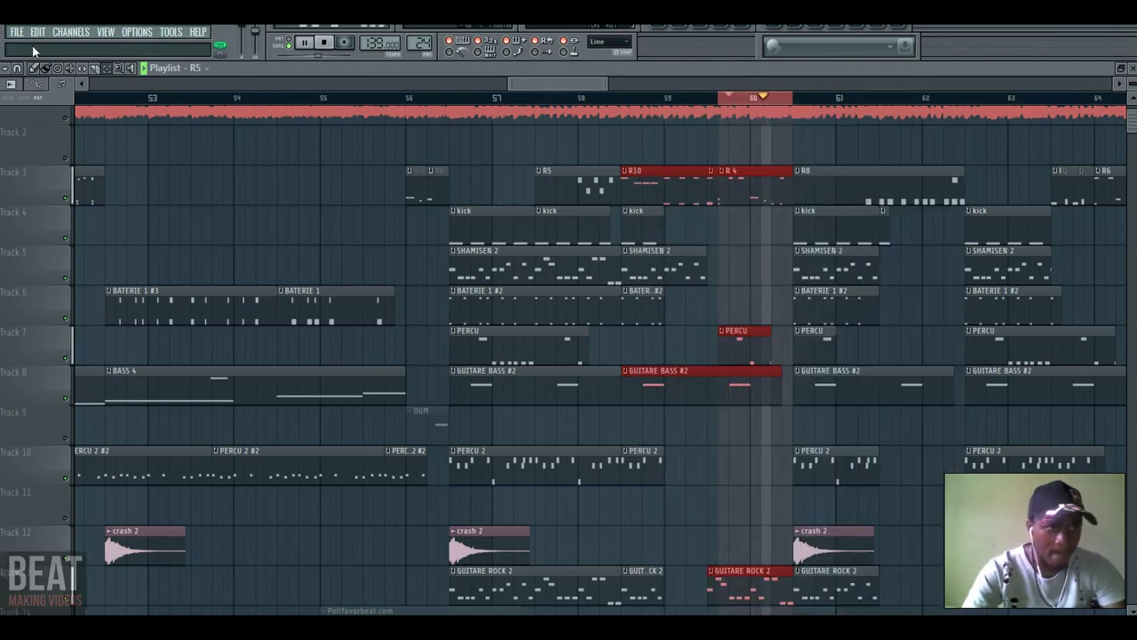
pyautogui.press('space')
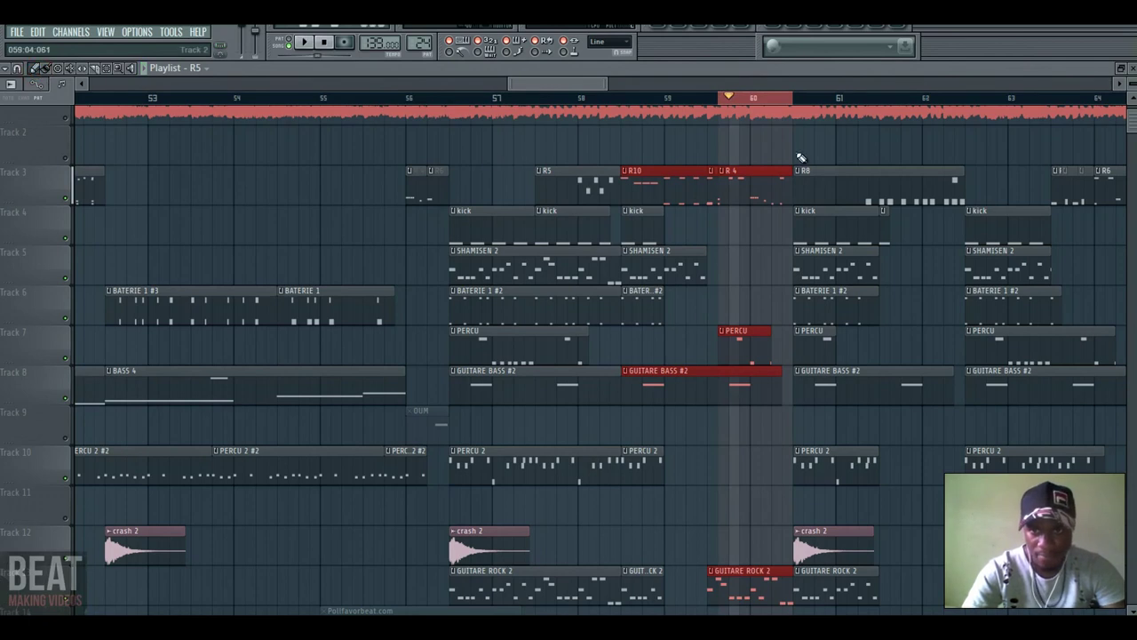
# - Select the R 4 pattern, show its channels and play its Purity #2 notes A#3 and G3 in the piano roll
pyautogui.click(840, 139)
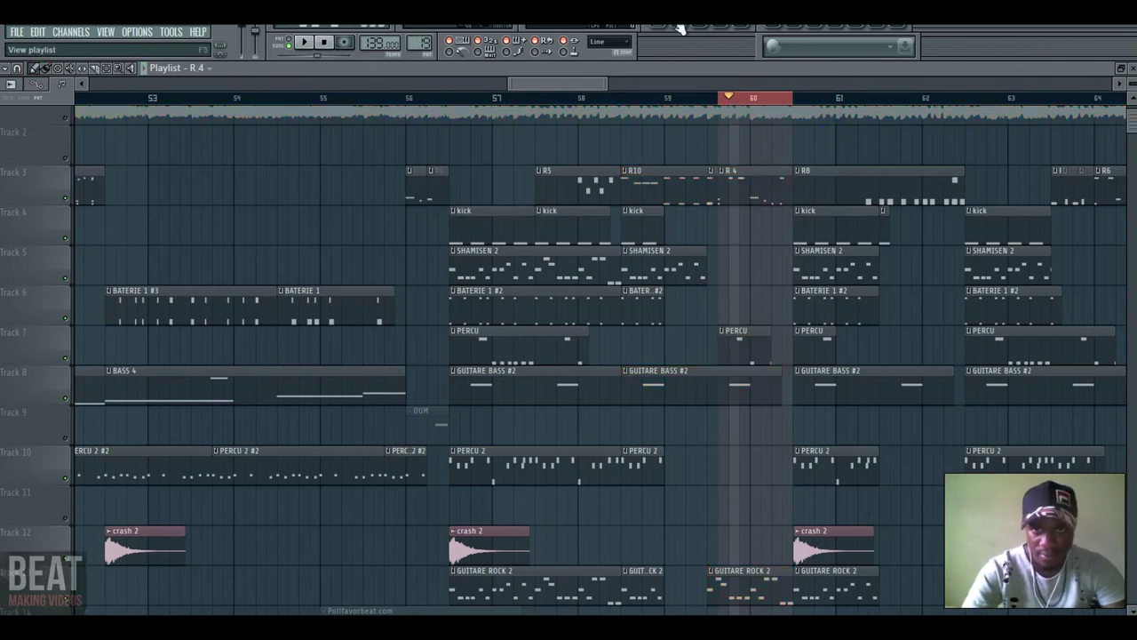
pyautogui.press('F6')
pyautogui.press('space')
pyautogui.press('space')
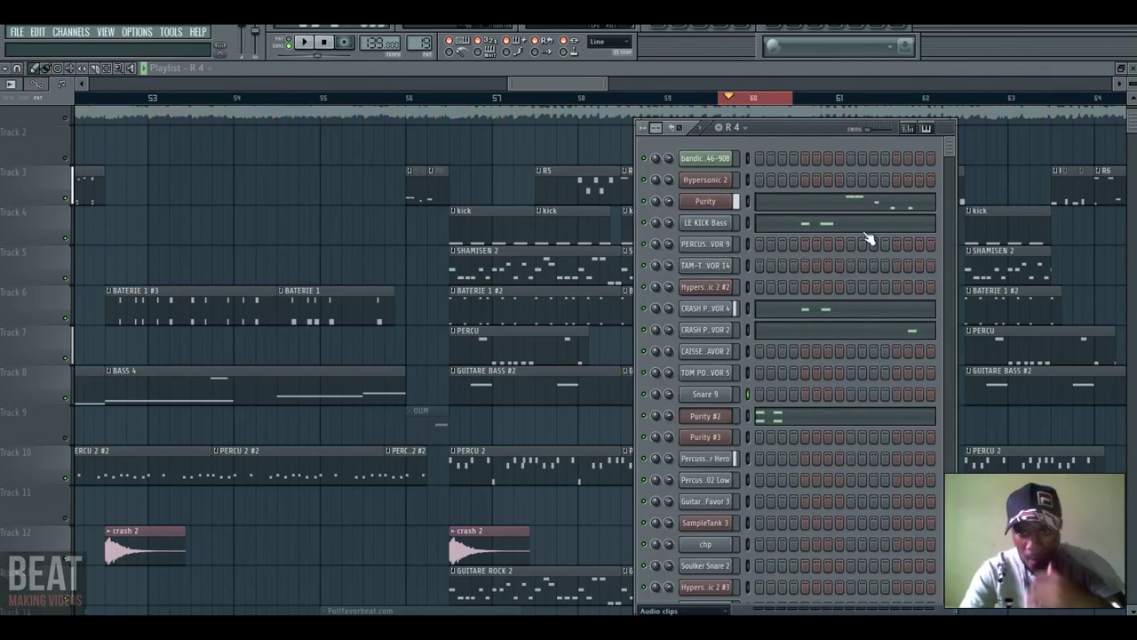
pyautogui.click(804, 419)
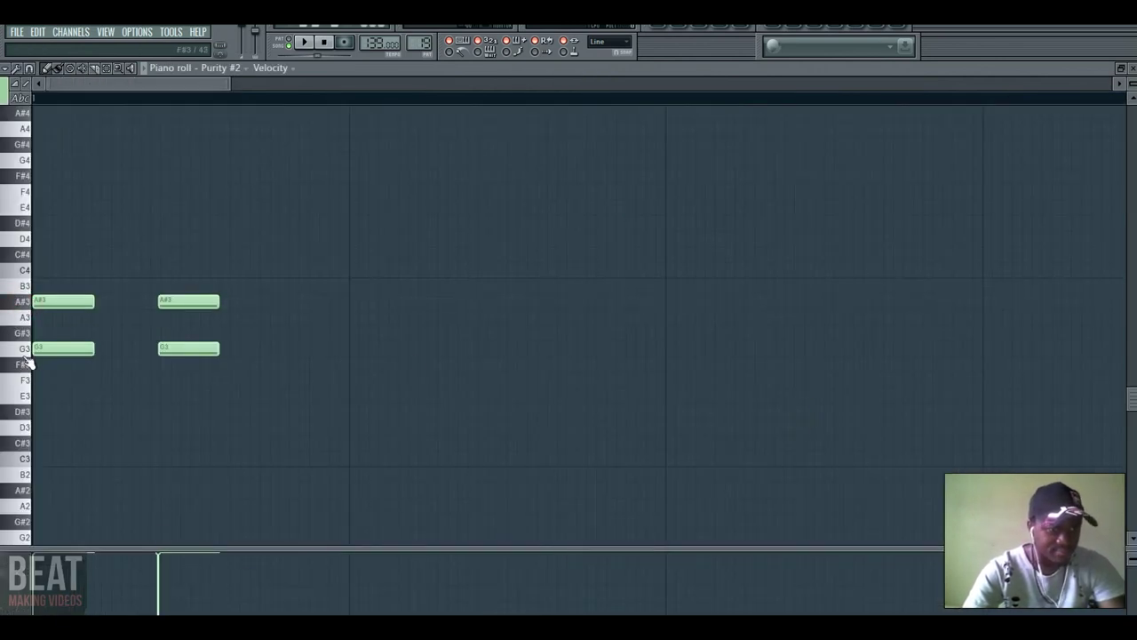
pyautogui.press('space')
# - Show the step sequencer, stop playback and audition the LE KICK Bass and first CRASH channels of the R 4 pattern
pyautogui.click(677, 29)
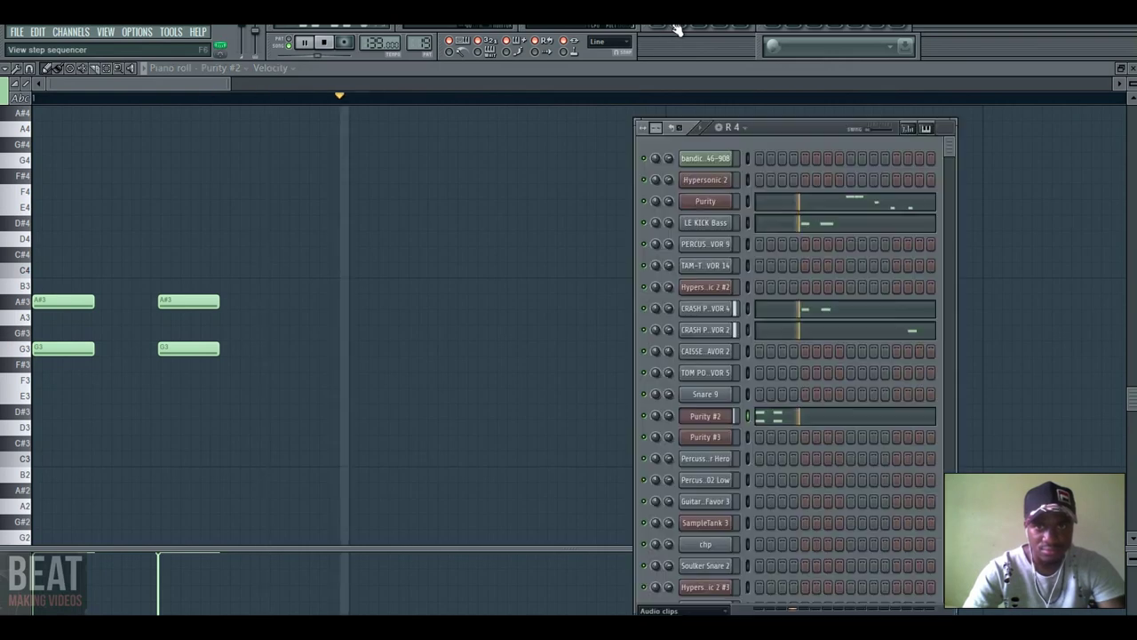
pyautogui.press('space')
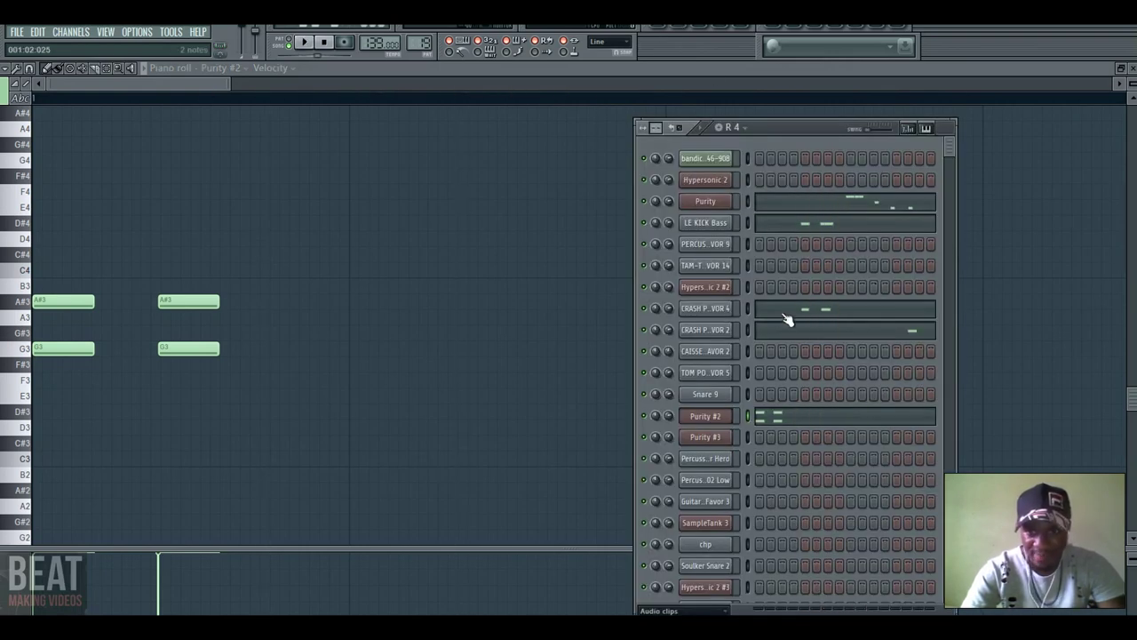
pyautogui.click(747, 226)
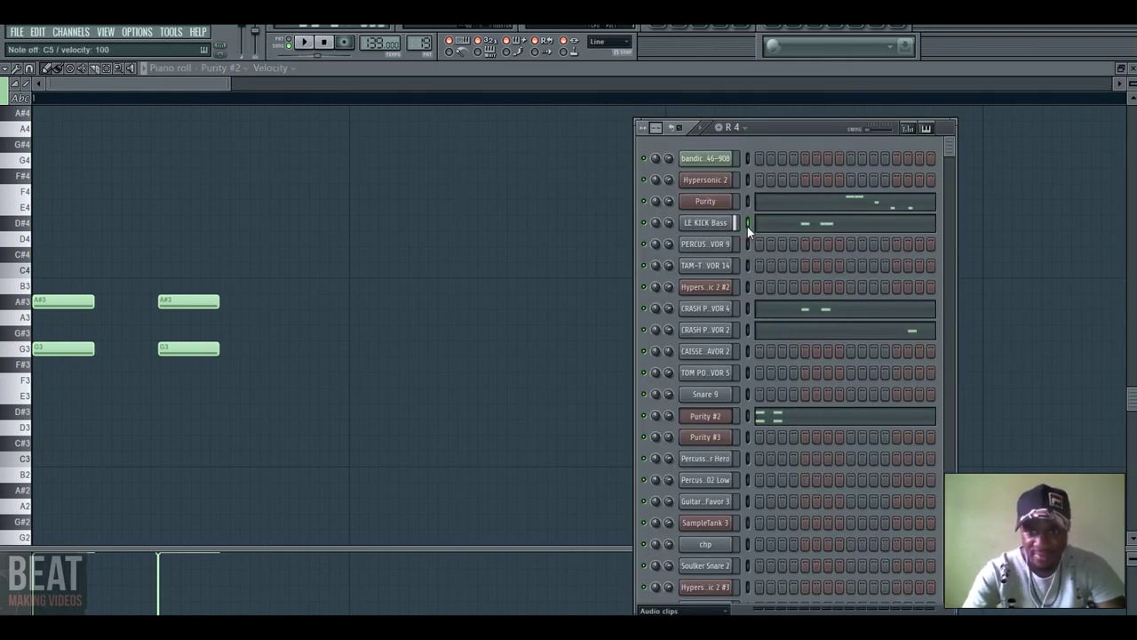
pyautogui.click(749, 311)
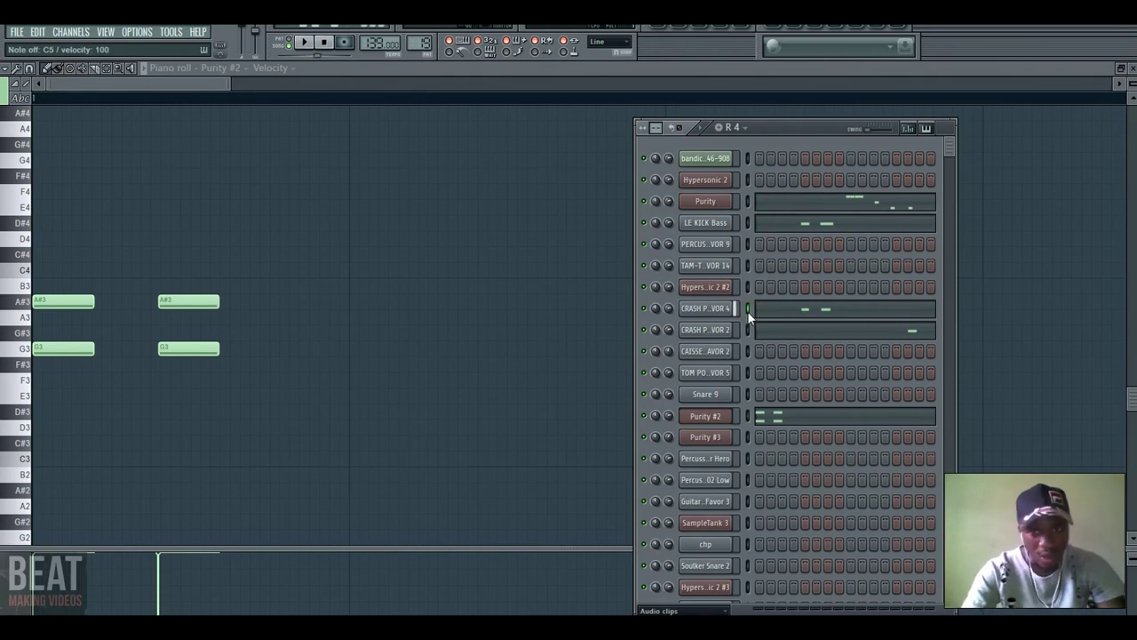
# - Audition B3 in the Purity channel's piano roll and open the plugin to show its Tommy & Jina drum preset
pyautogui.click(896, 210)
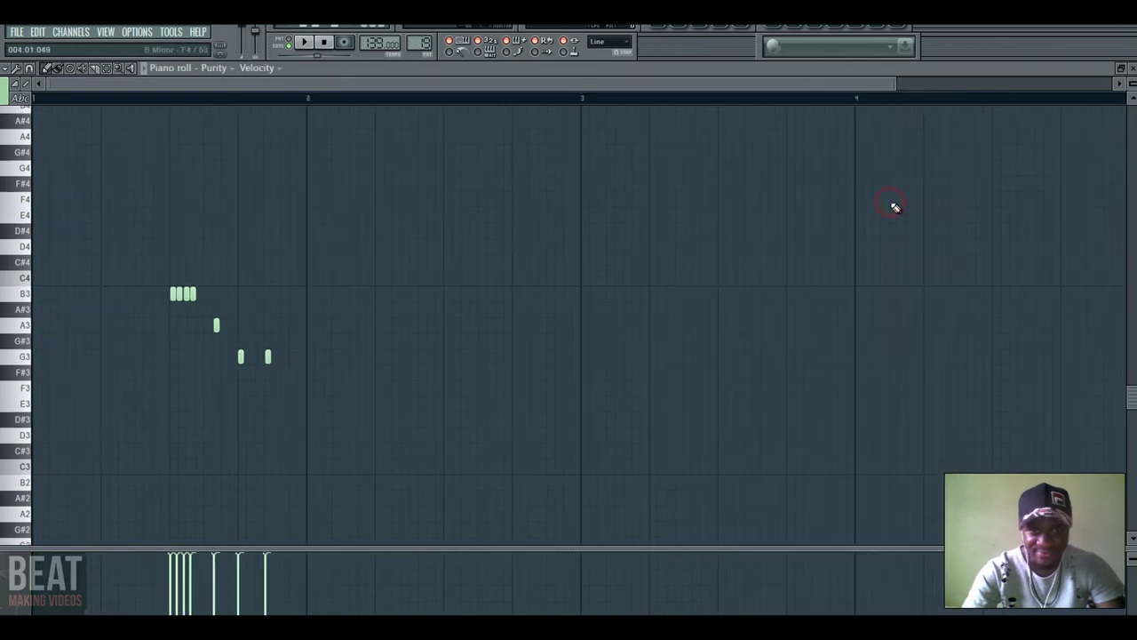
pyautogui.click(30, 297)
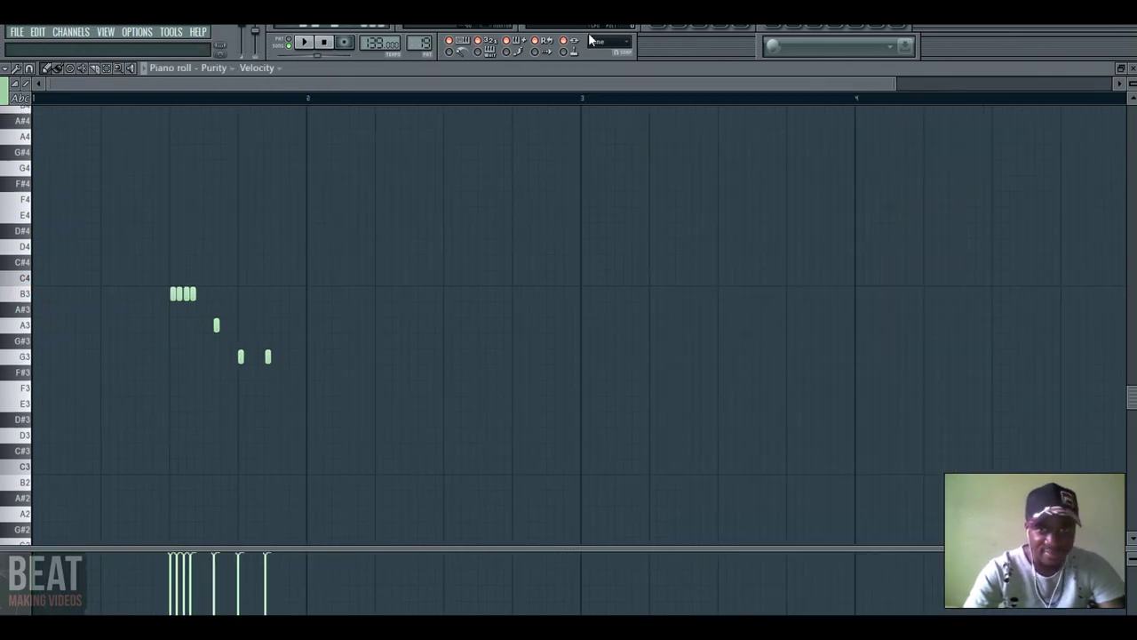
pyautogui.click(678, 26)
pyautogui.click(706, 199)
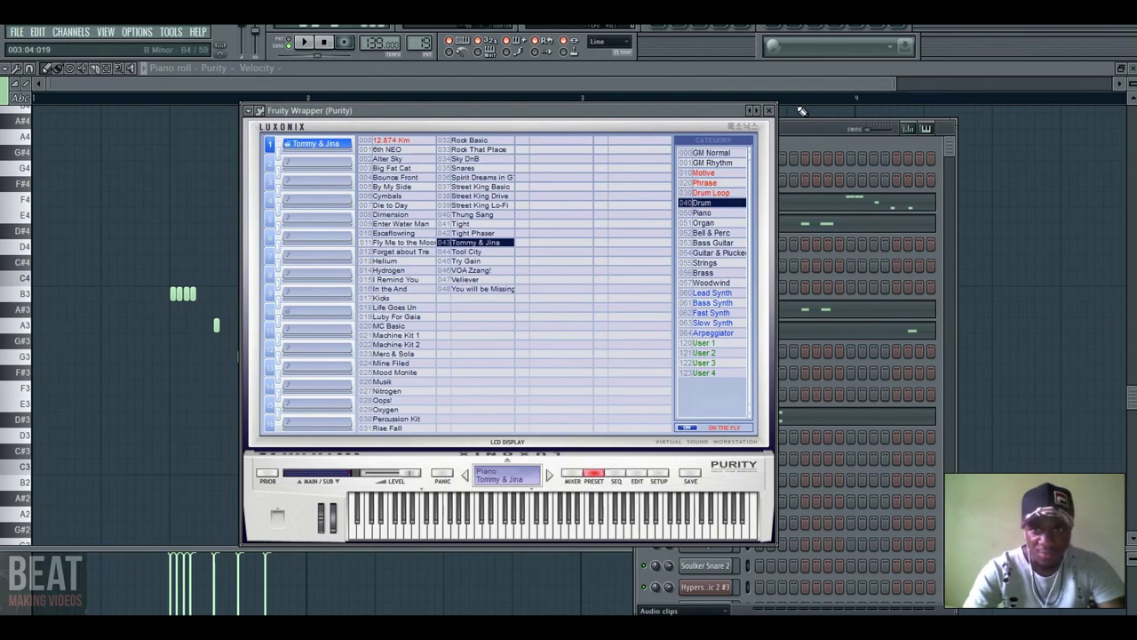
pyautogui.click(770, 110)
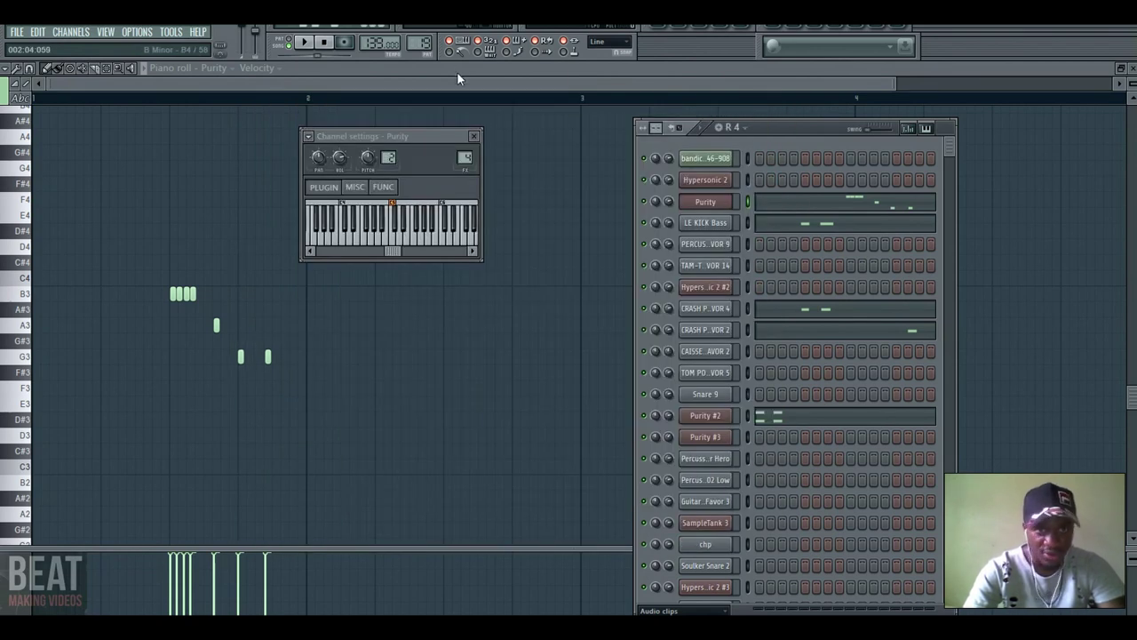
# - Play the R 4 pattern with its Purity notes enlarged in the piano roll
pyautogui.click(454, 83)
pyautogui.moveTo(894, 83); pyautogui.dragTo(620, 108)
pyautogui.press('space')
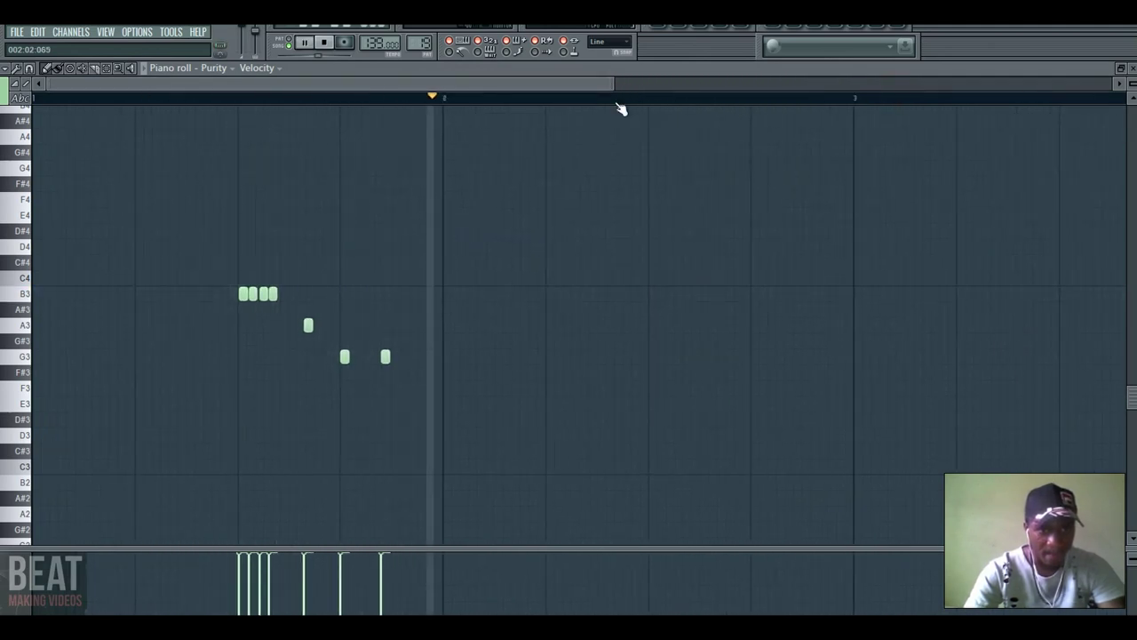
# - Return to the playlist, play the range from bar 59 to the end of the R 4 clip, and clear the time selection
pyautogui.click(660, 28)
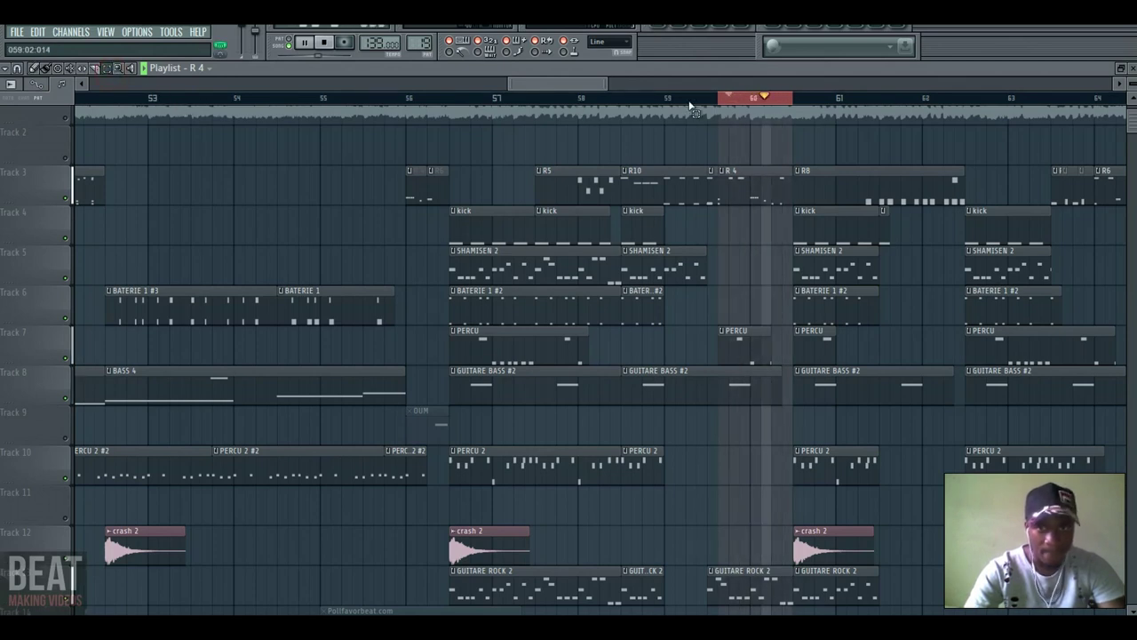
pyautogui.moveTo(666, 98); pyautogui.dragTo(795, 115)
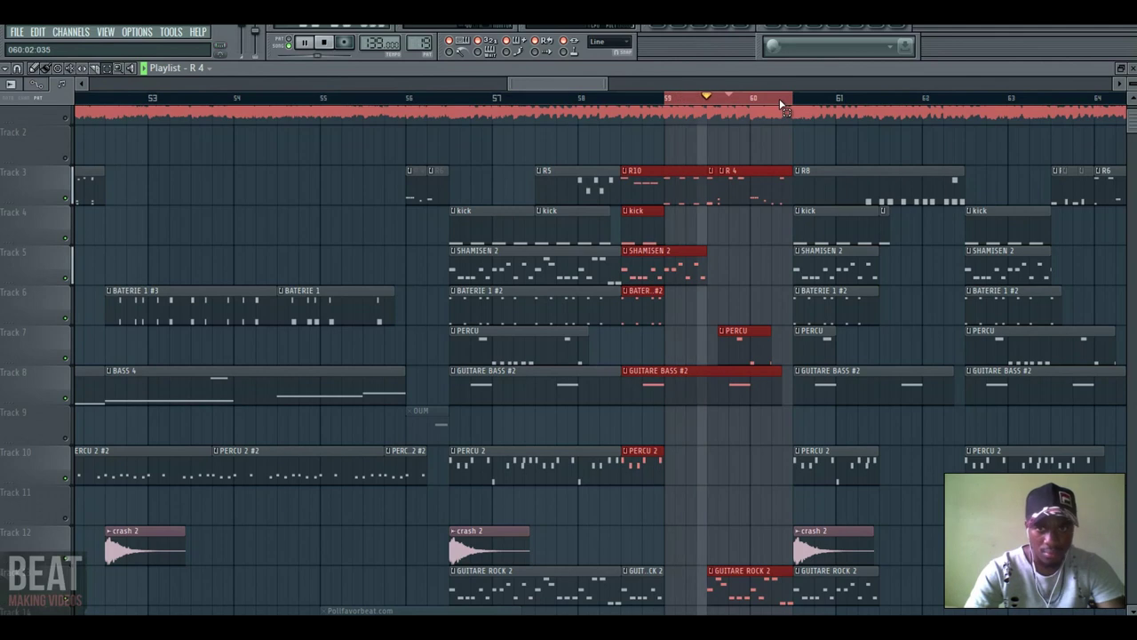
pyautogui.click(779, 100)
pyautogui.press('space')
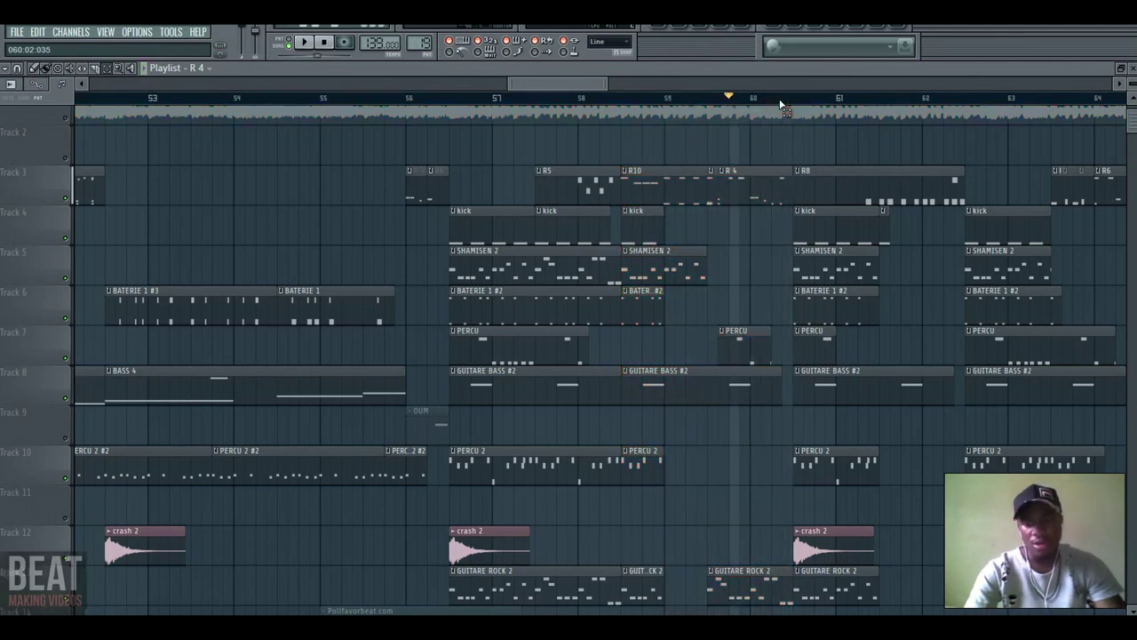
# - Reselect the playlist range from the first SHAMISEN 2 clip to the start of R8, with no clips selected
pyautogui.moveTo(446, 110); pyautogui.dragTo(789, 117)
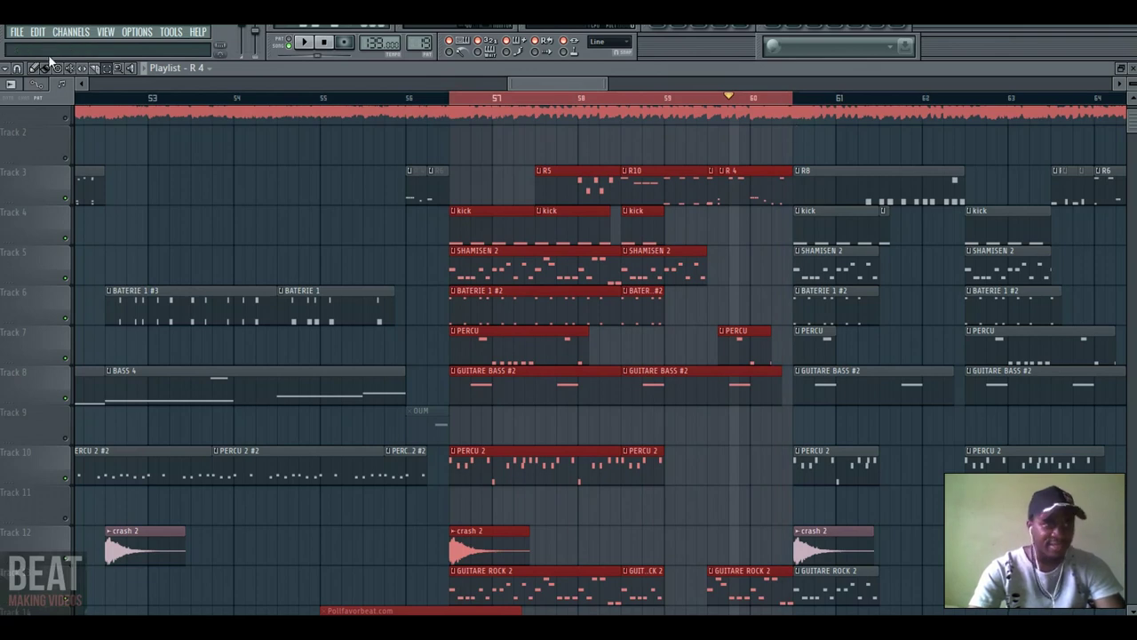
pyautogui.rightClick(222, 176)
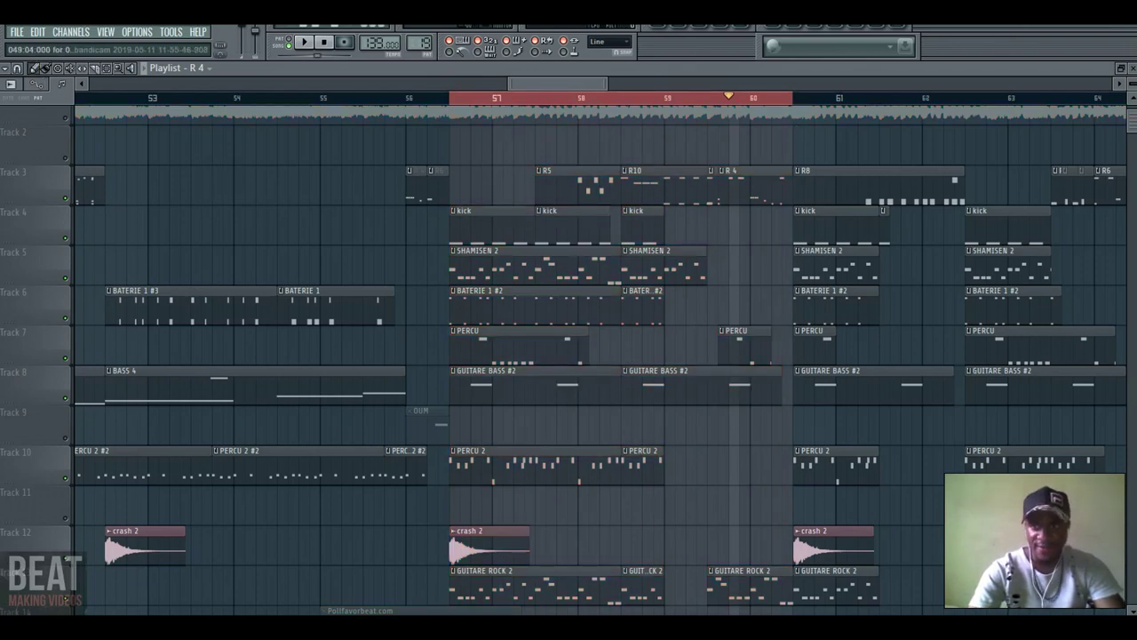
# - Select the ACCORD GUITARE pattern on Track 20 and show its Hypersonic 2 #5 channel in the step sequencer
pyautogui.scroll(-10, 634, 385)
pyautogui.click(654, 366)
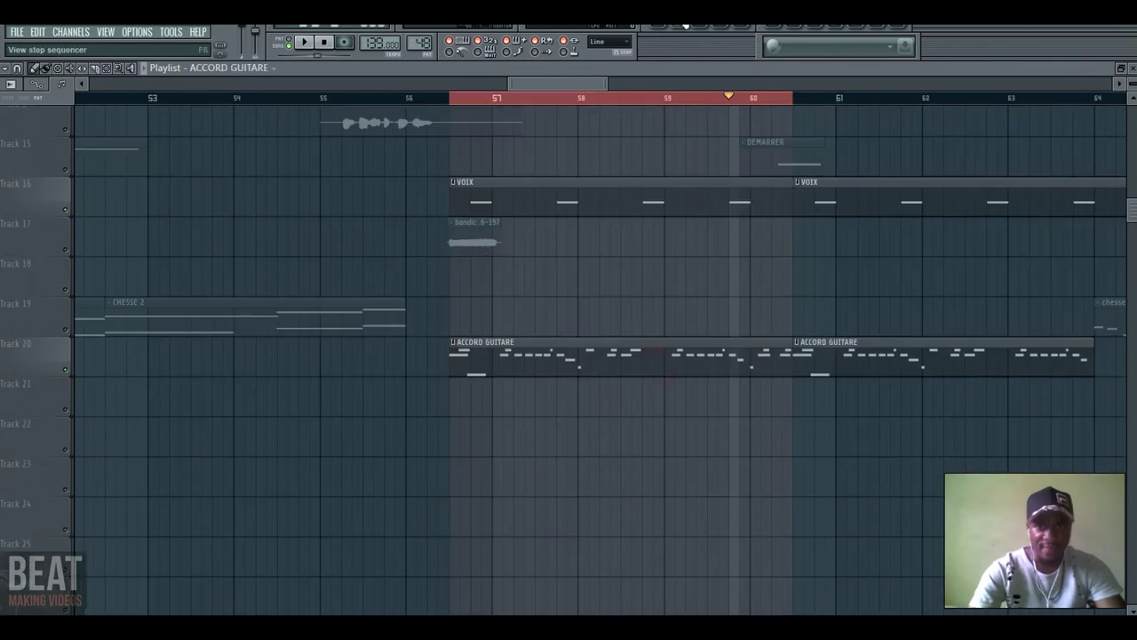
pyautogui.press('F6')
pyautogui.press('space')
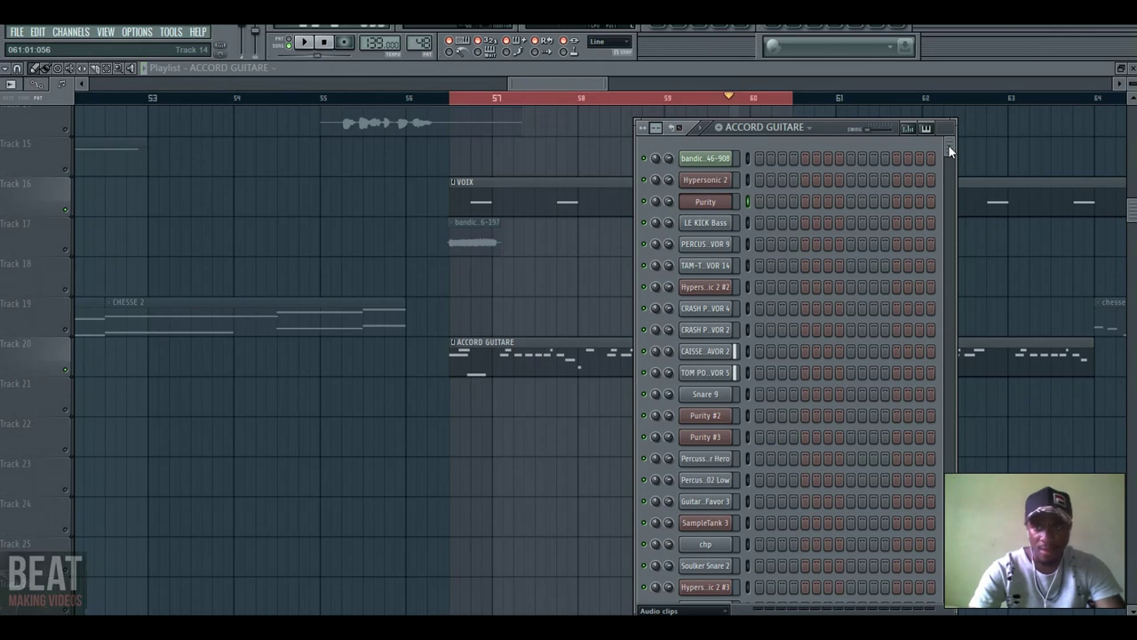
pyautogui.scroll(-6, 950, 308)
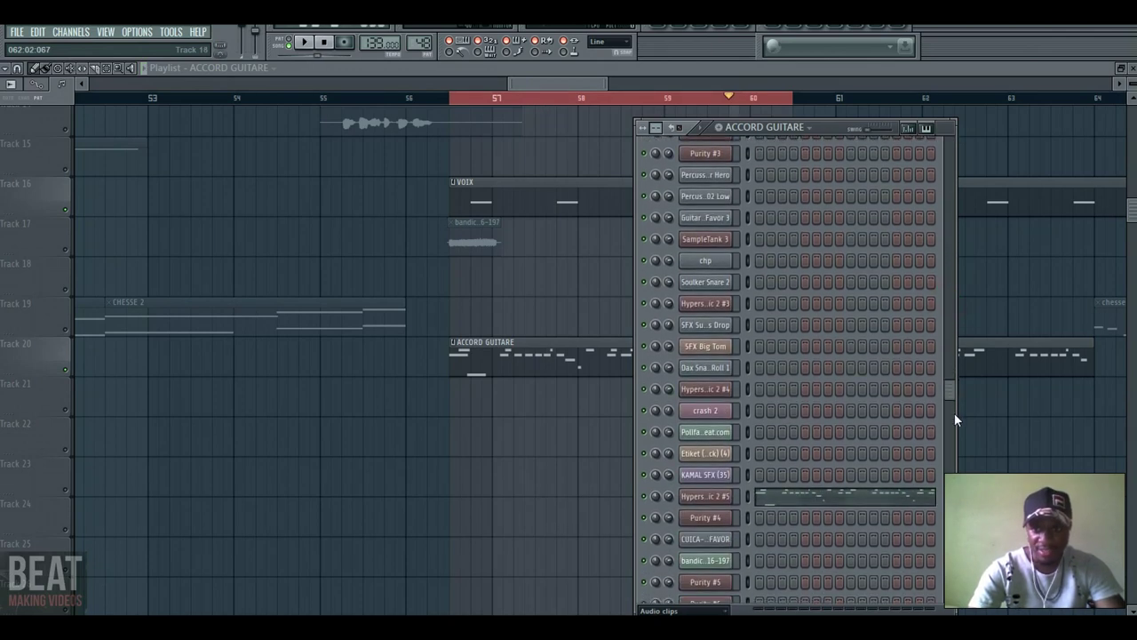
# - Open the Hypersonic 2 #5 notes of the ACCORD GUITARE pattern in the piano roll and play them back with the notes enlarged
pyautogui.scroll(-1, 954, 412)
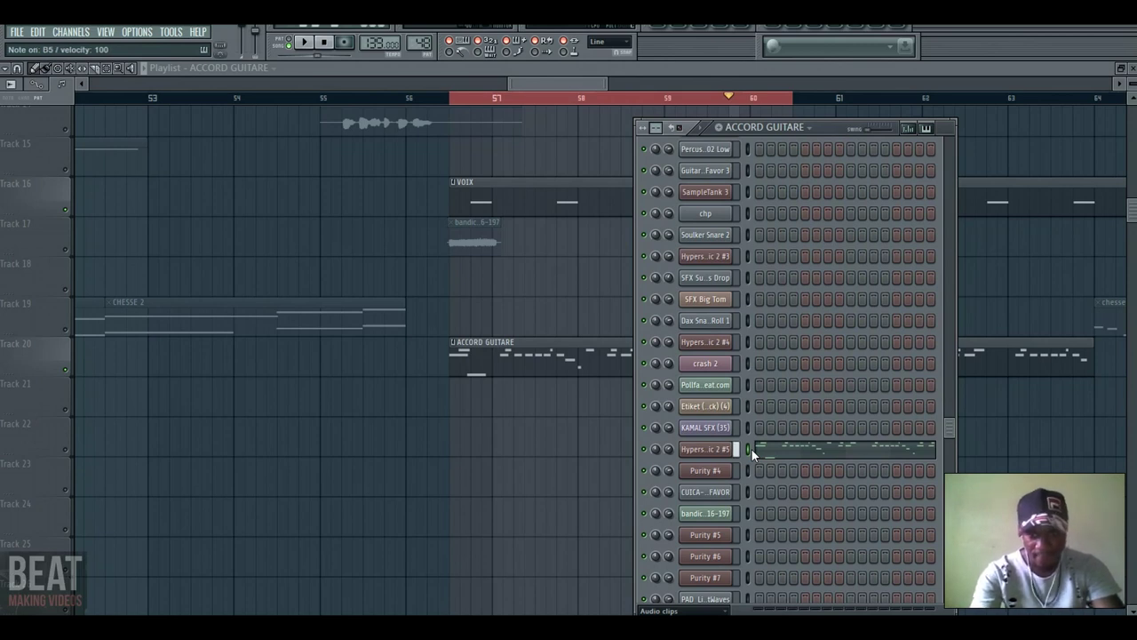
pyautogui.click(800, 457)
pyautogui.press('space')
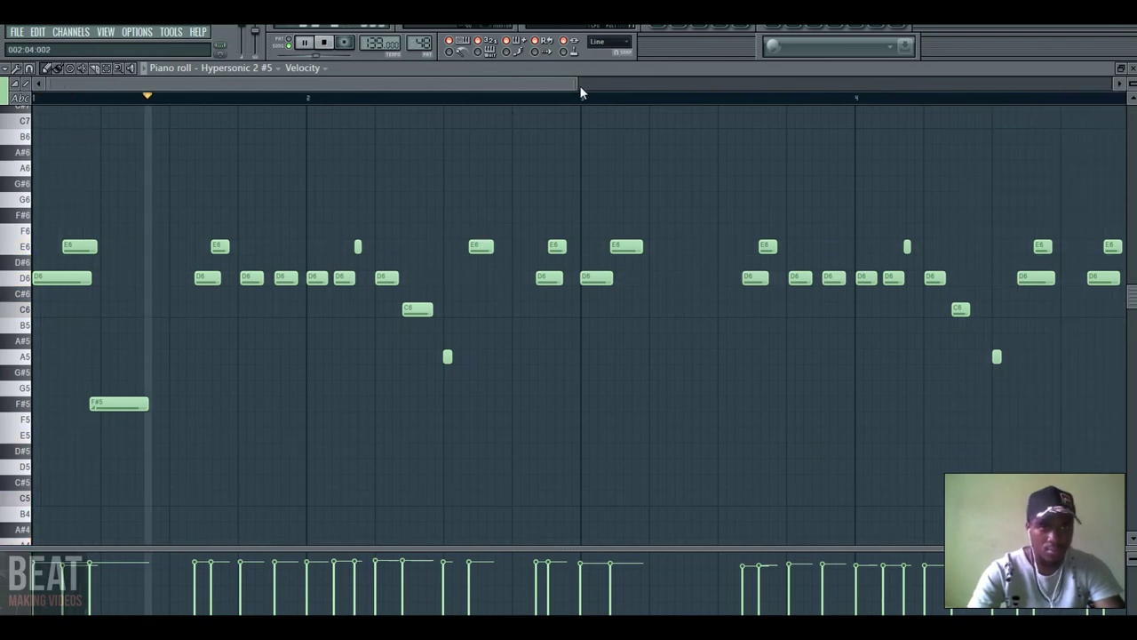
pyautogui.press('space')
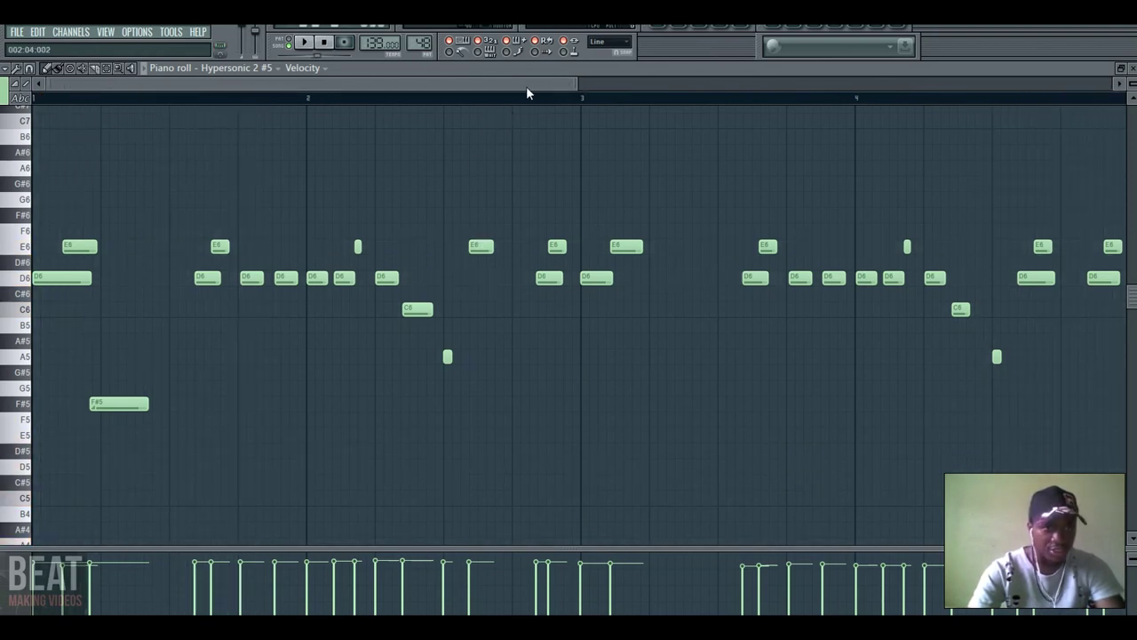
pyautogui.moveTo(574, 82); pyautogui.dragTo(499, 83)
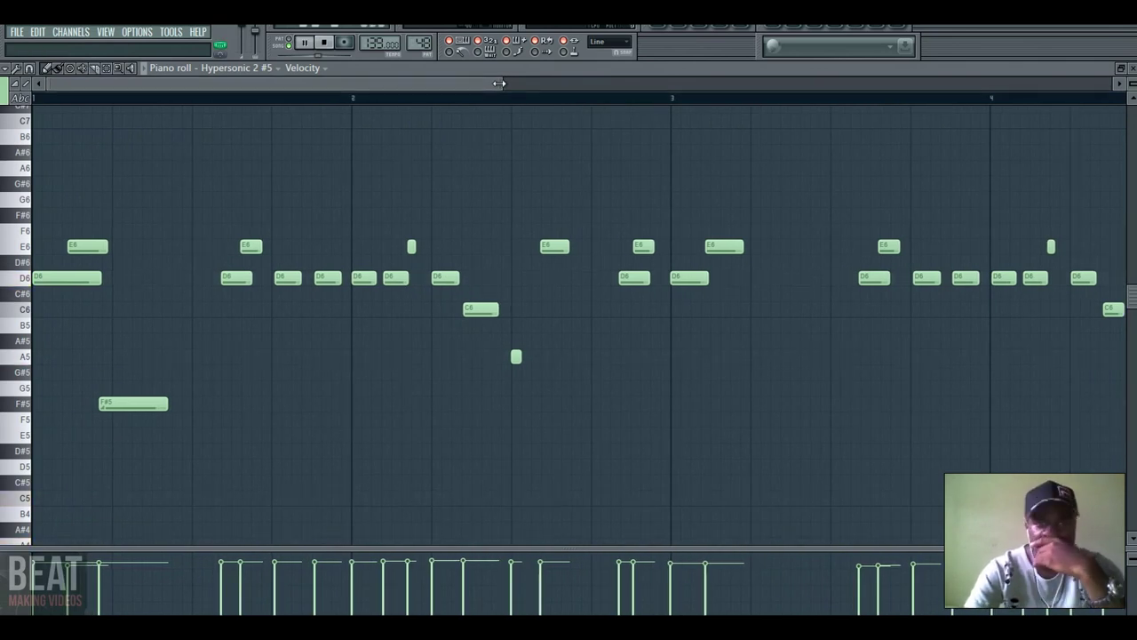
pyautogui.press('space')
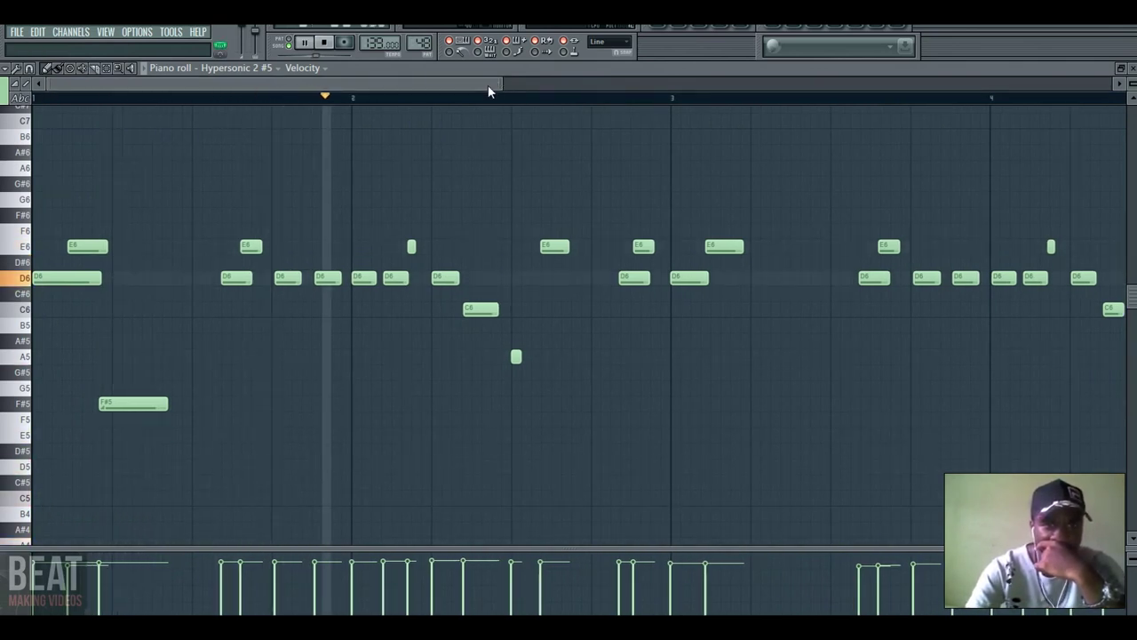
pyautogui.moveTo(488, 87); pyautogui.dragTo(557, 88)
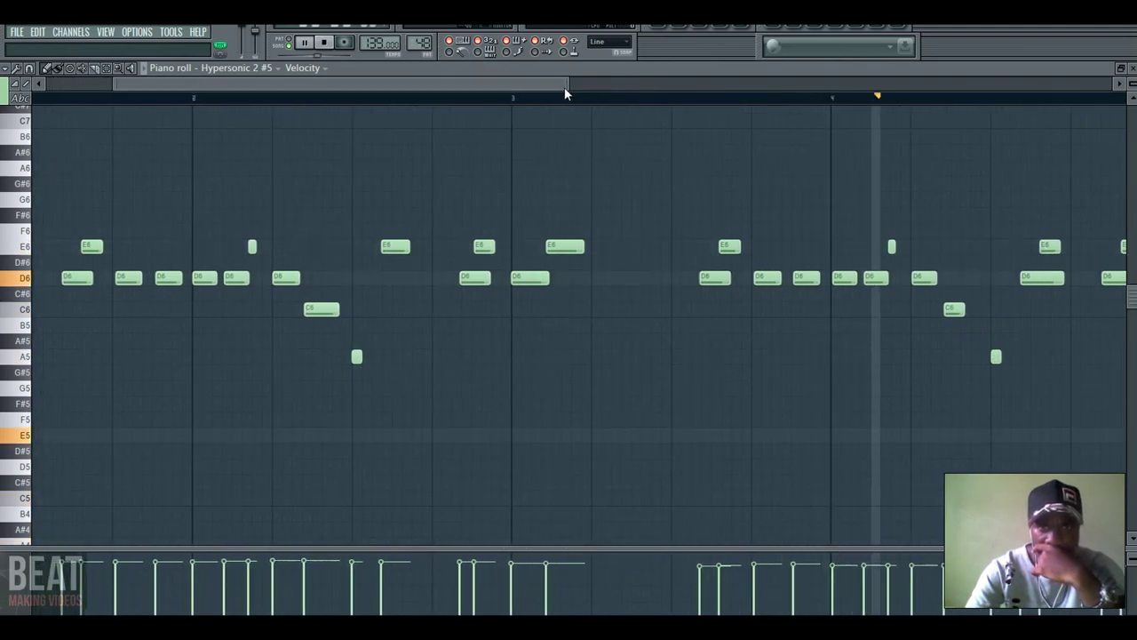
pyautogui.press('space')
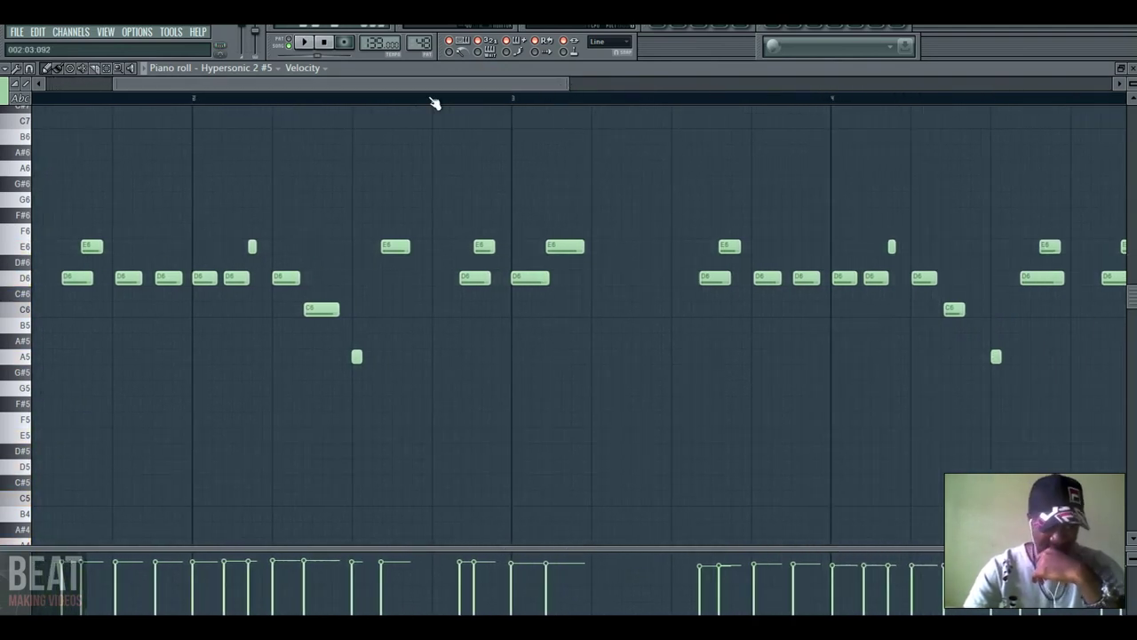
# - Play the ACCORD GUITARE pattern from its start with all four bars of notes shown in the piano roll
pyautogui.moveTo(418, 89); pyautogui.dragTo(312, 89)
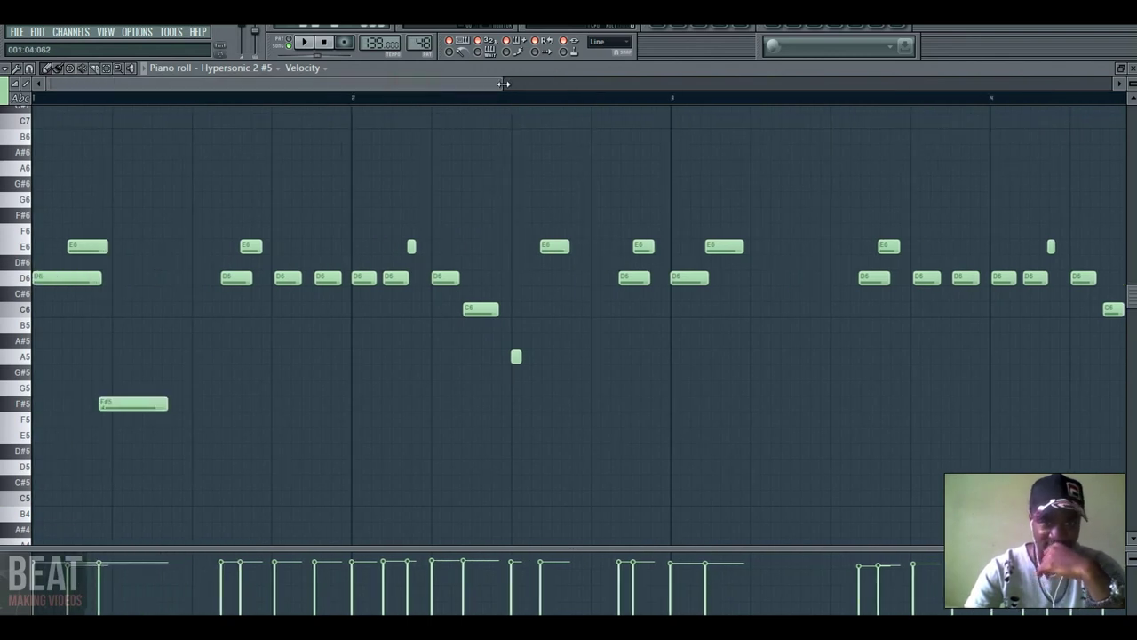
pyautogui.moveTo(503, 84); pyautogui.dragTo(690, 84)
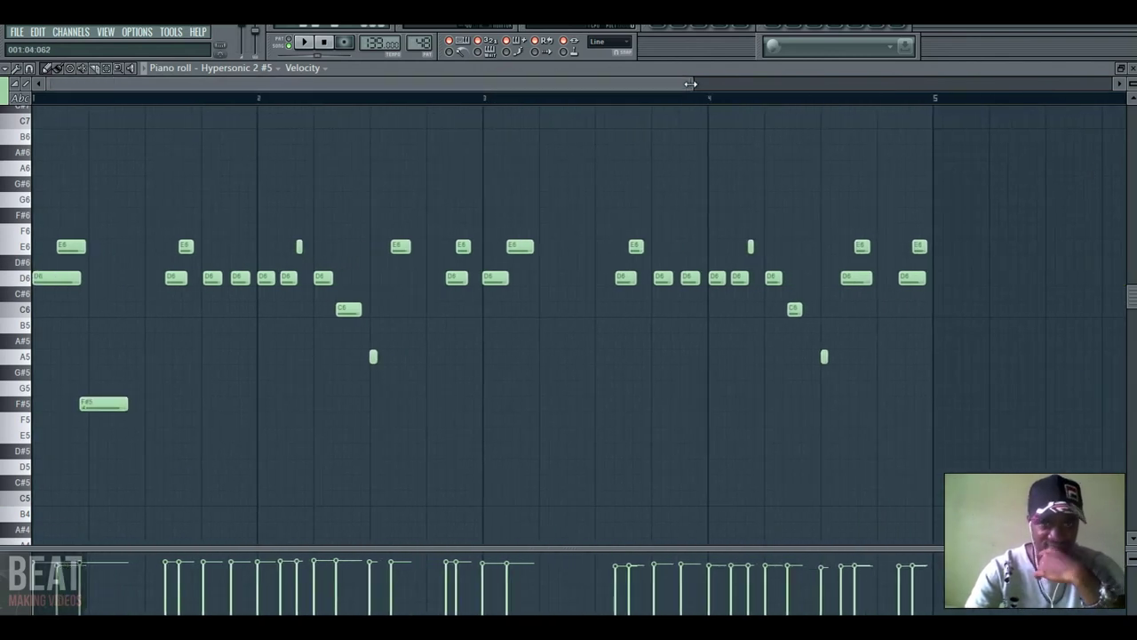
pyautogui.press('space')
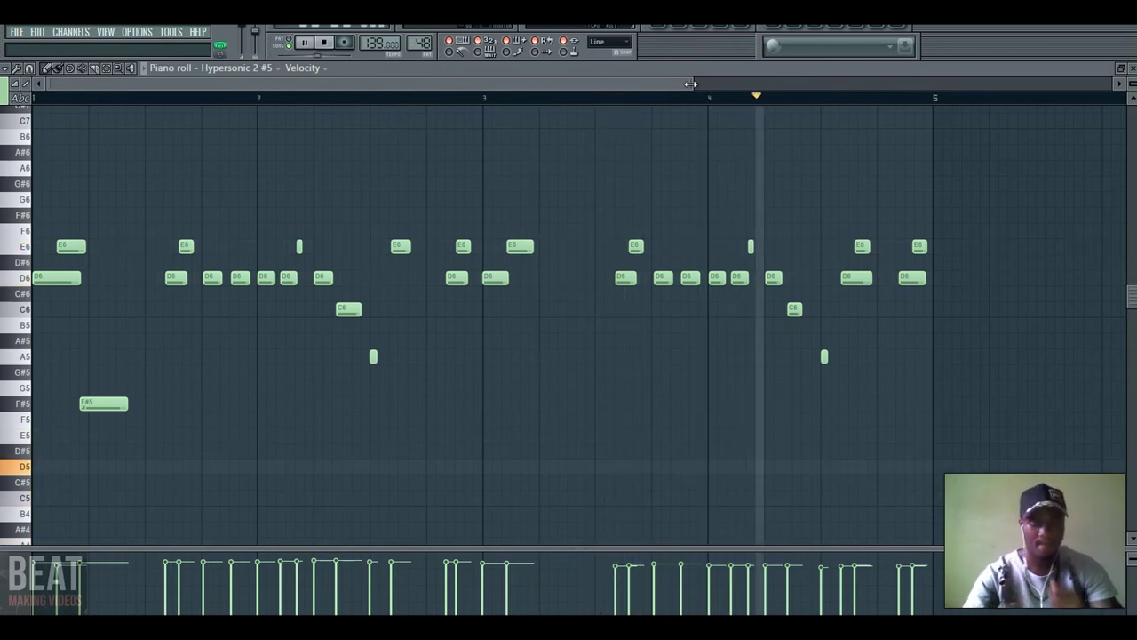
pyautogui.press('space')
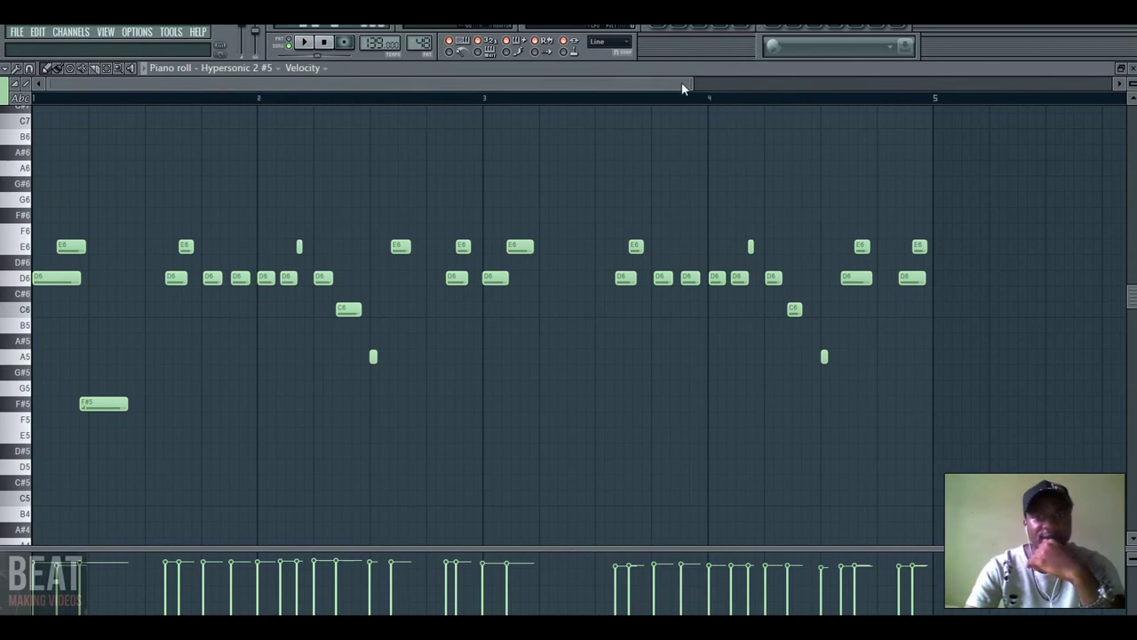
# - Return to the playlist and show the ACCORD GUITARE clips along Track 20 through bar 78
pyautogui.click(666, 25)
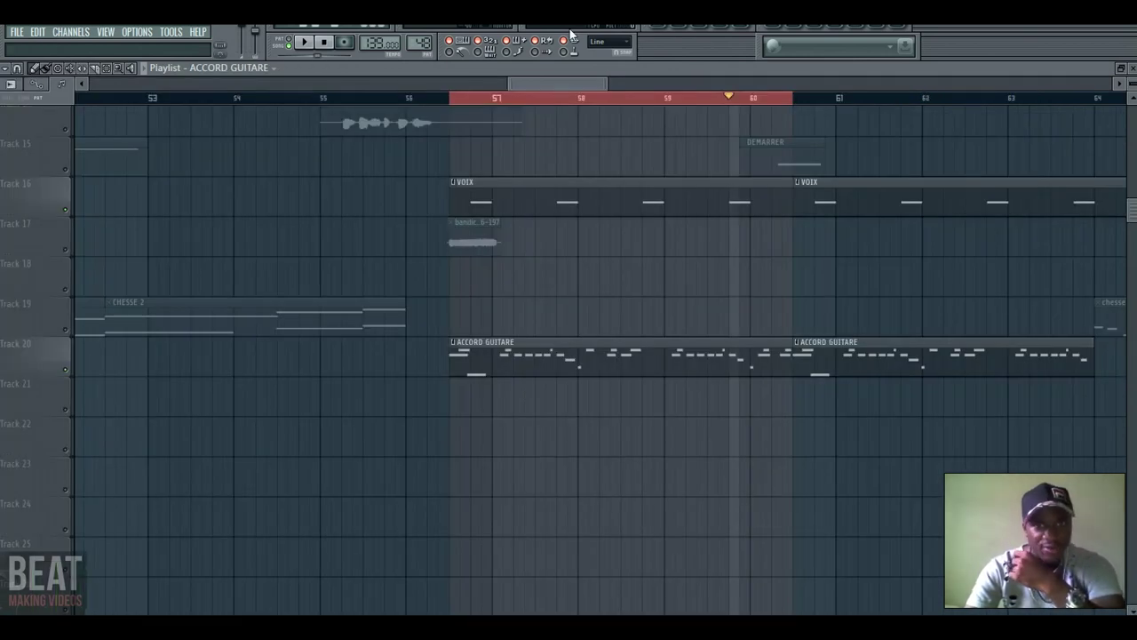
pyautogui.moveTo(607, 83); pyautogui.dragTo(720, 86)
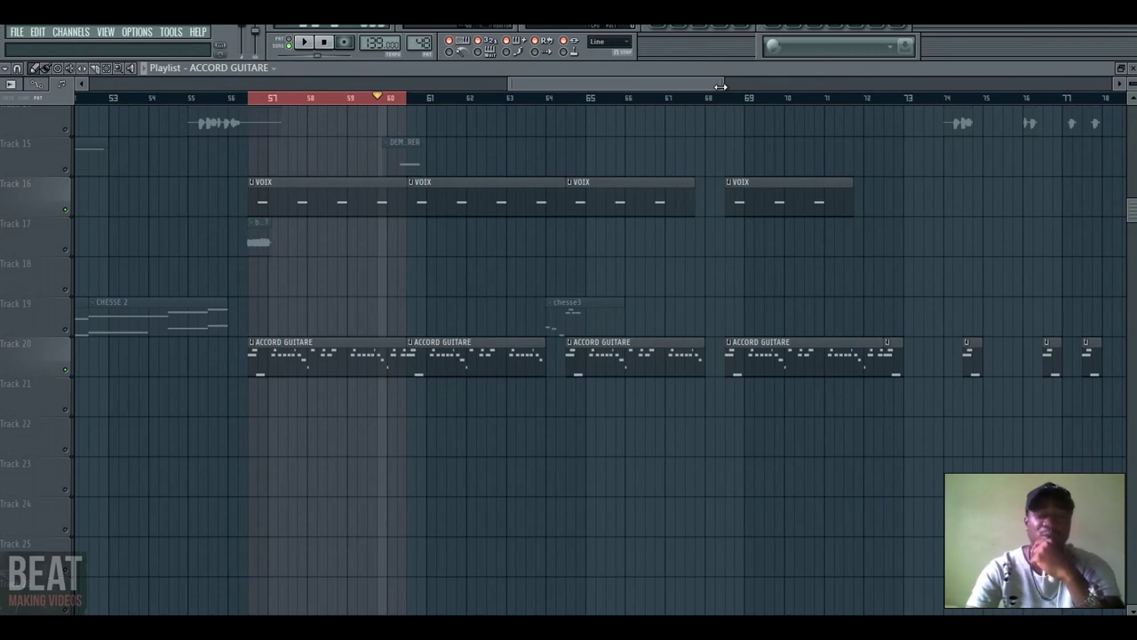